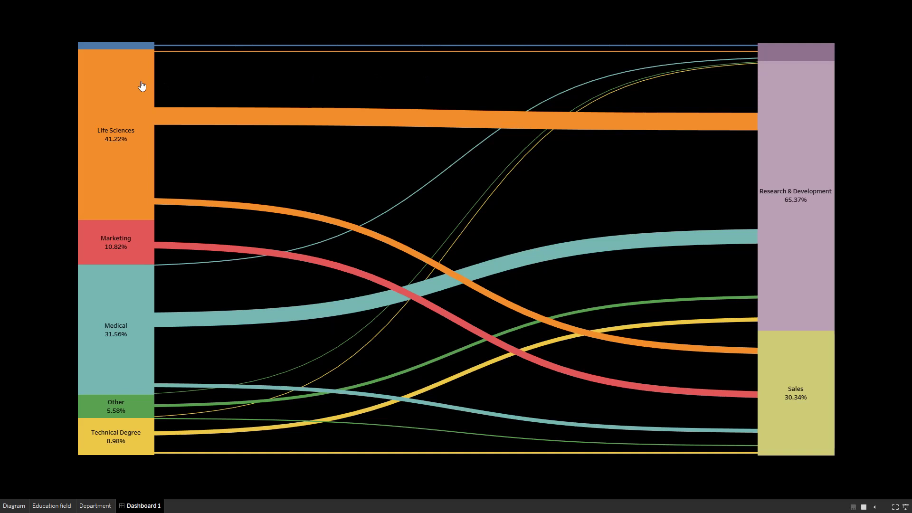
Examine the finished Sankey dashboard by highlighting the flows of Life Sciences and of Research & Development
{"action": "left_click", "coordinate": [106, 92]}
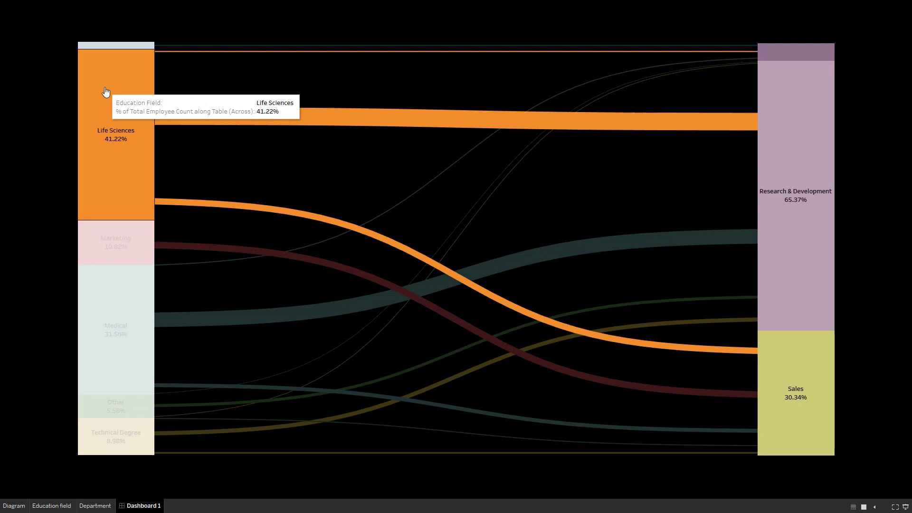
{"action": "left_click", "coordinate": [105, 92]}
{"action": "left_click", "coordinate": [802, 103]}
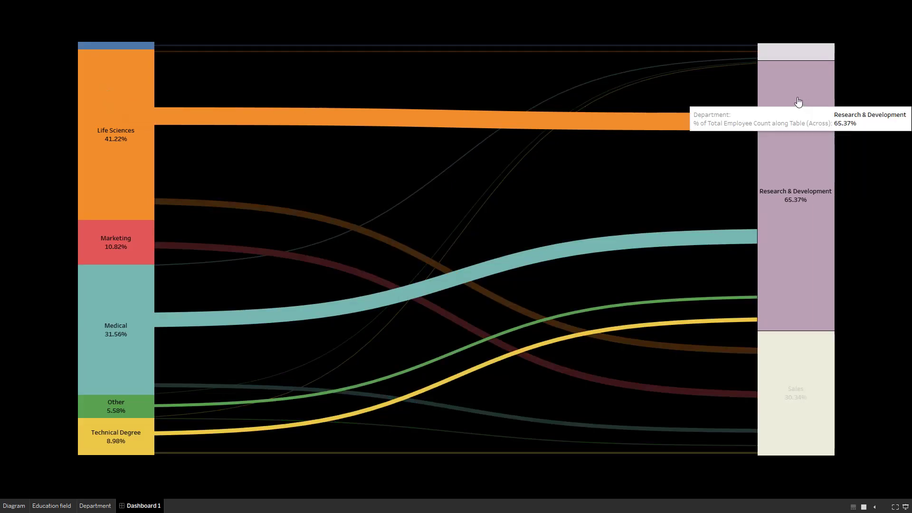
{"action": "left_click", "coordinate": [802, 103]}
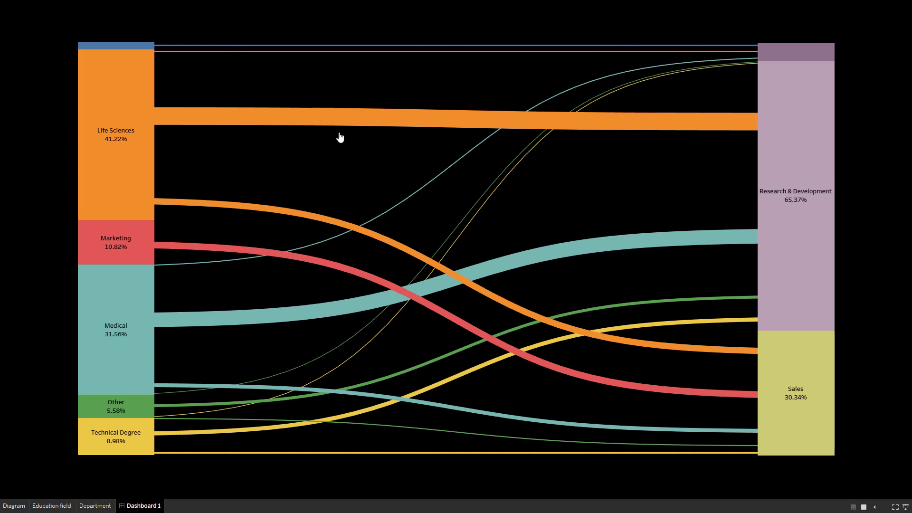
{"action": "left_click", "coordinate": [168, 267]}
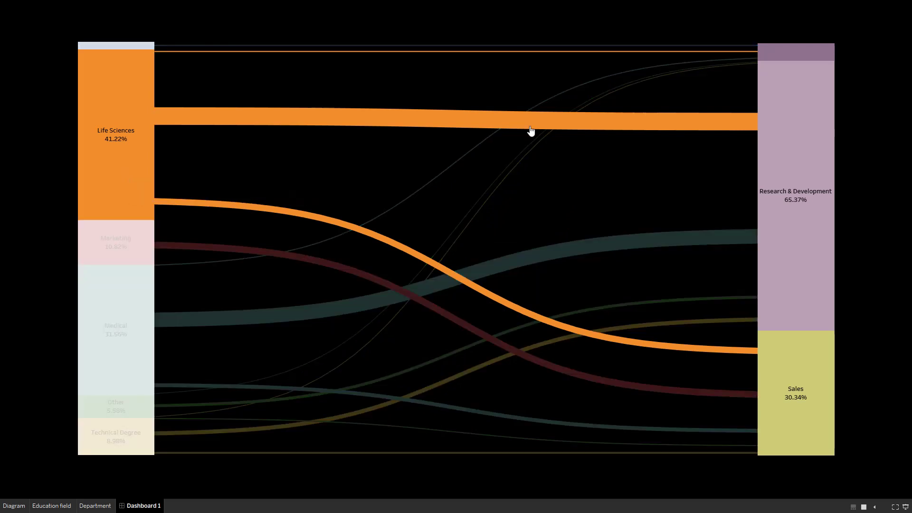
{"action": "mouse_move", "coordinate": [820, 100]}
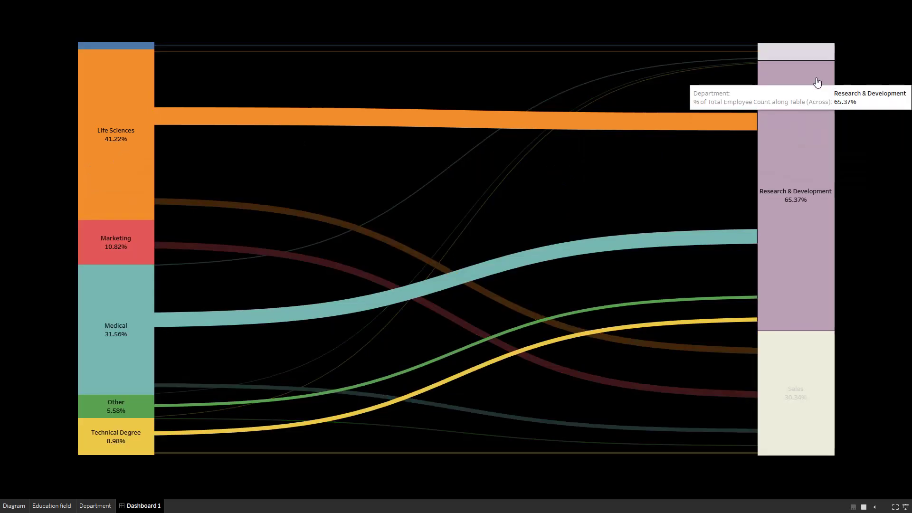
{"action": "mouse_move", "coordinate": [101, 167]}
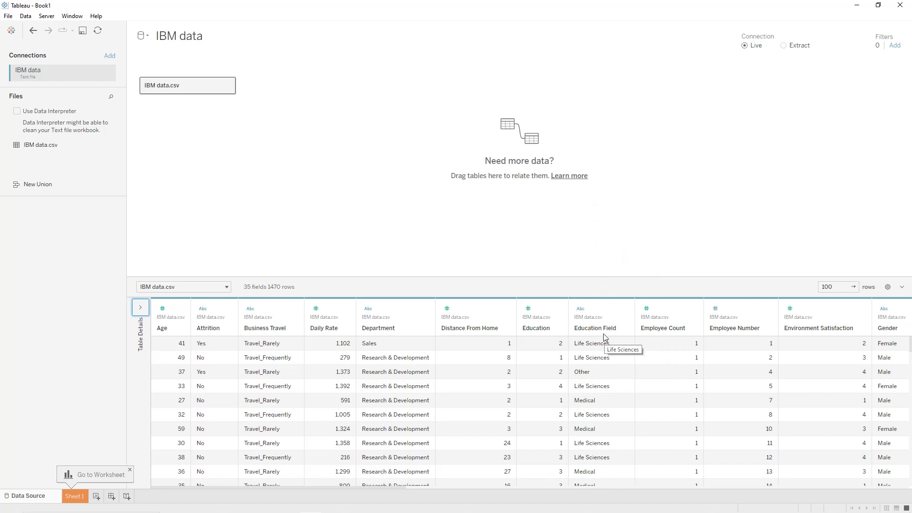
Build a text table on Sheet 1 with Education Field and Department as rows and Employee Count as values
{"action": "left_click", "coordinate": [74, 497]}
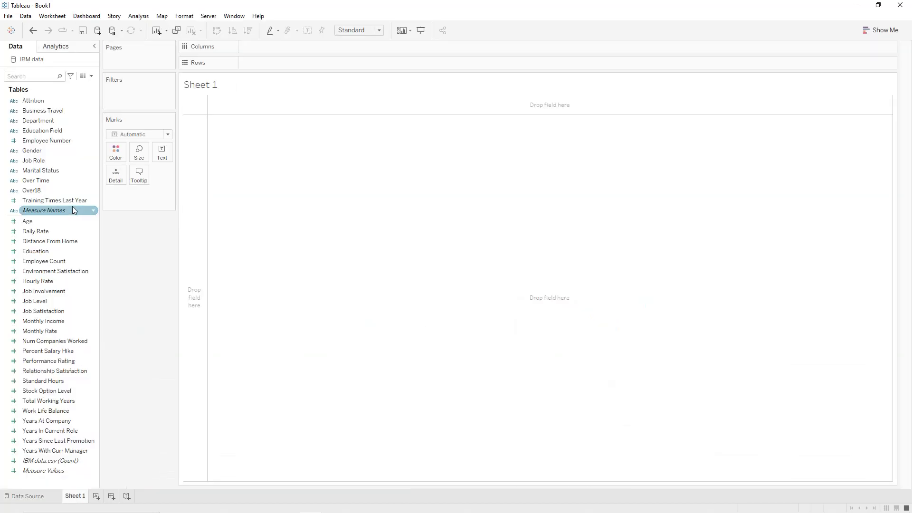
{"action": "left_click_drag", "start_coordinate": [40, 136], "coordinate": [258, 65]}
{"action": "left_click_drag", "start_coordinate": [52, 121], "coordinate": [352, 64]}
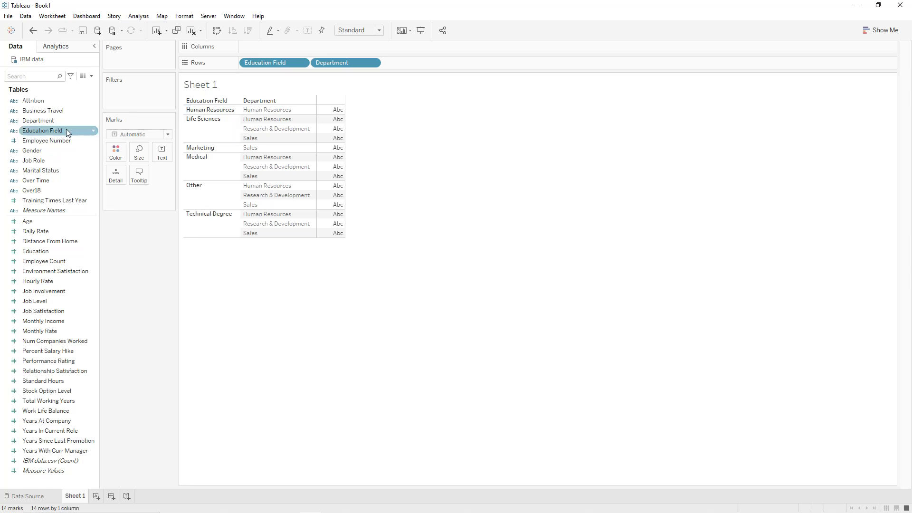
{"action": "left_click", "coordinate": [61, 253]}
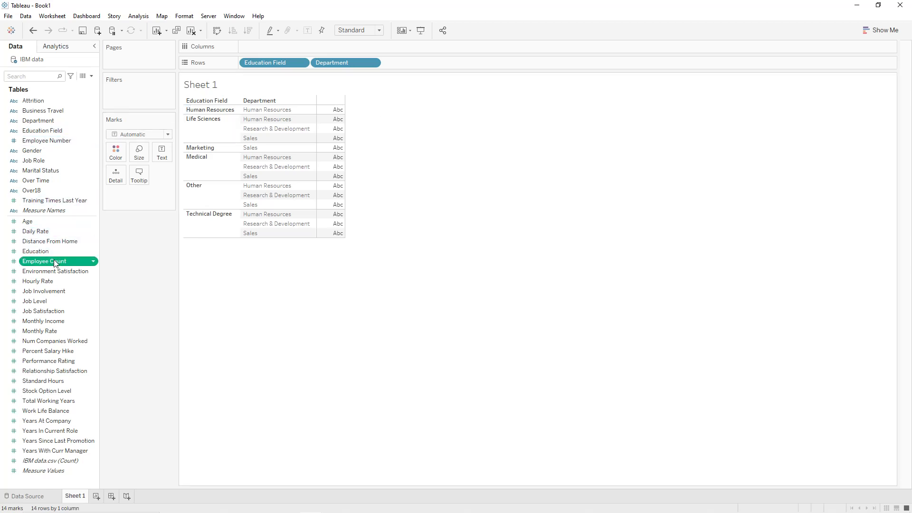
{"action": "left_click_drag", "start_coordinate": [53, 260], "coordinate": [156, 156]}
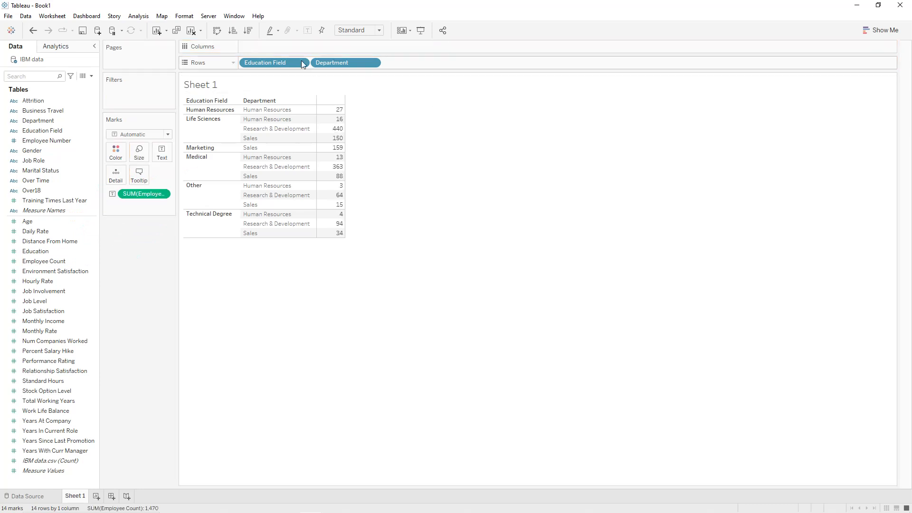
Sort the departments by employee count in descending order and clear all fields from the sheet
{"action": "left_click", "coordinate": [249, 30]}
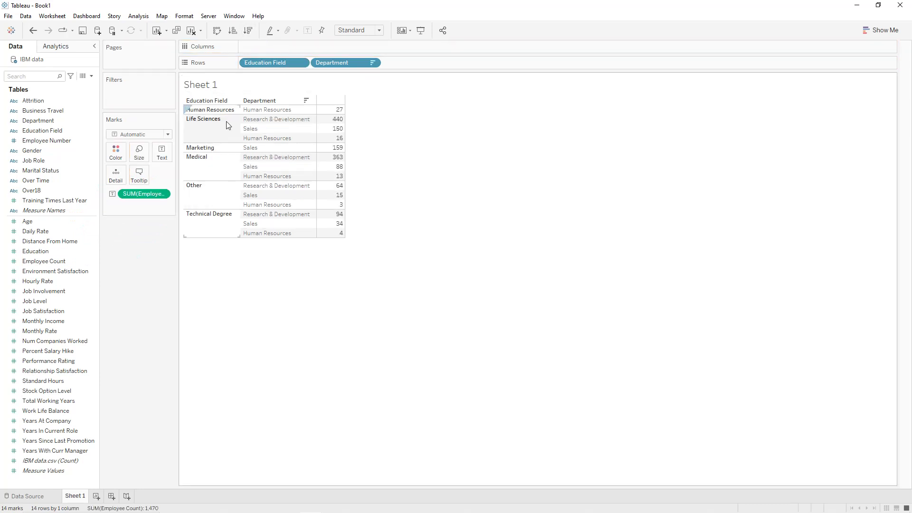
{"action": "left_click", "coordinate": [249, 102]}
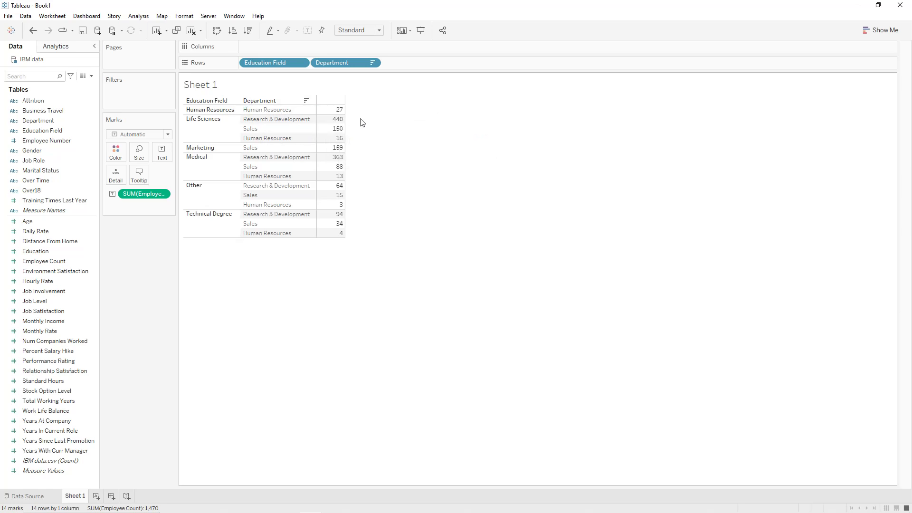
{"action": "mouse_move", "coordinate": [345, 124]}
{"action": "left_click_drag", "start_coordinate": [145, 194], "coordinate": [257, 109]}
{"action": "left_click_drag", "start_coordinate": [290, 67], "coordinate": [162, 243]}
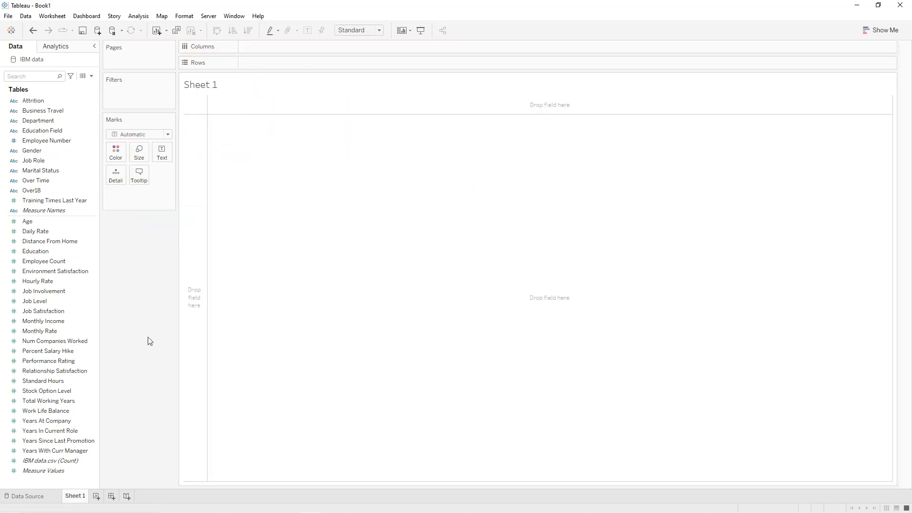
Convert IBM data.csv in the data source to a union with a second copy of IBM data.csv and check the Table Name column
{"action": "left_click", "coordinate": [40, 497]}
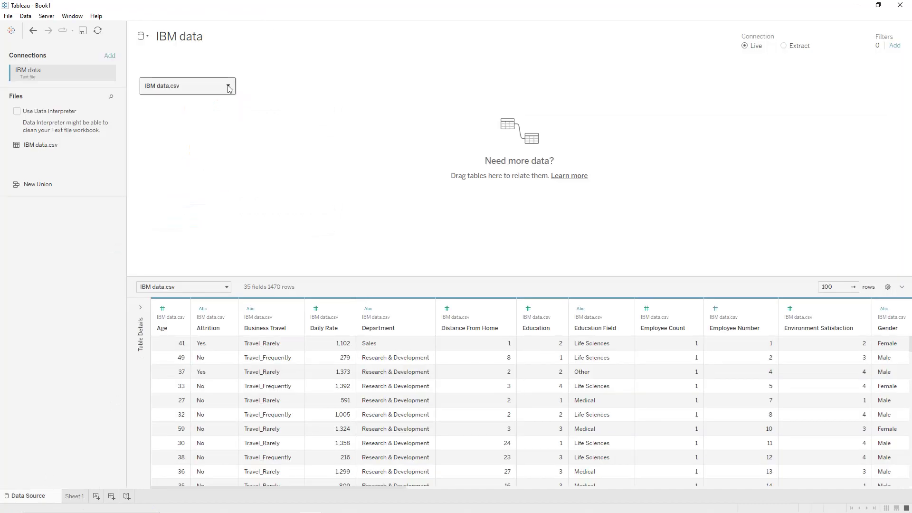
{"action": "left_click", "coordinate": [229, 88]}
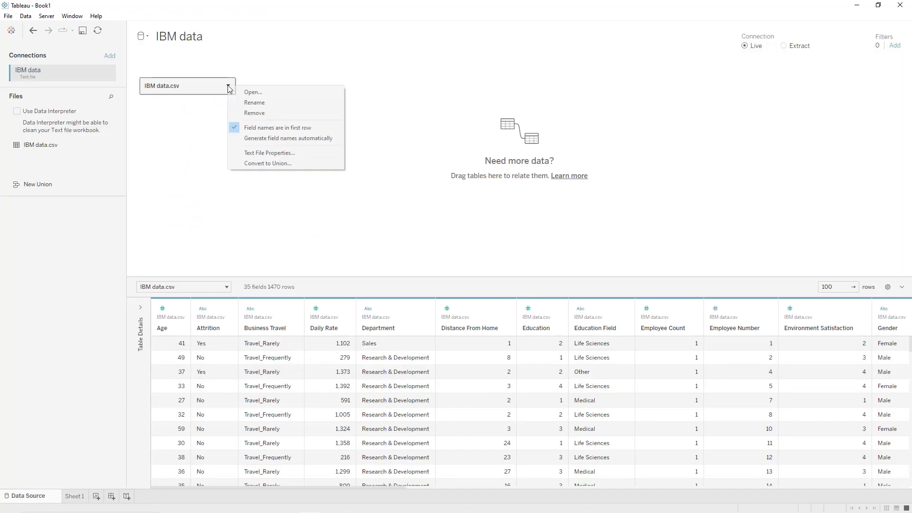
{"action": "left_click", "coordinate": [254, 169]}
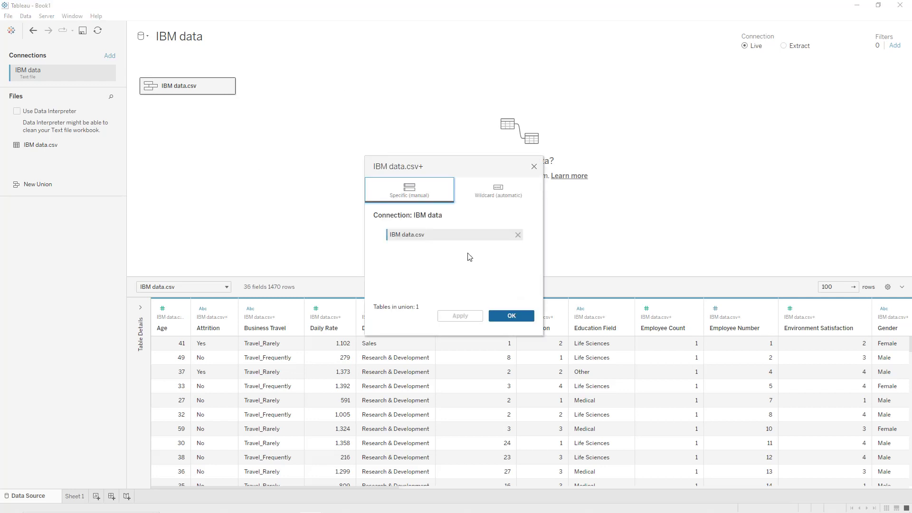
{"action": "left_click_drag", "start_coordinate": [57, 153], "coordinate": [414, 259]}
{"action": "left_click", "coordinate": [464, 316]}
{"action": "left_click", "coordinate": [508, 315]}
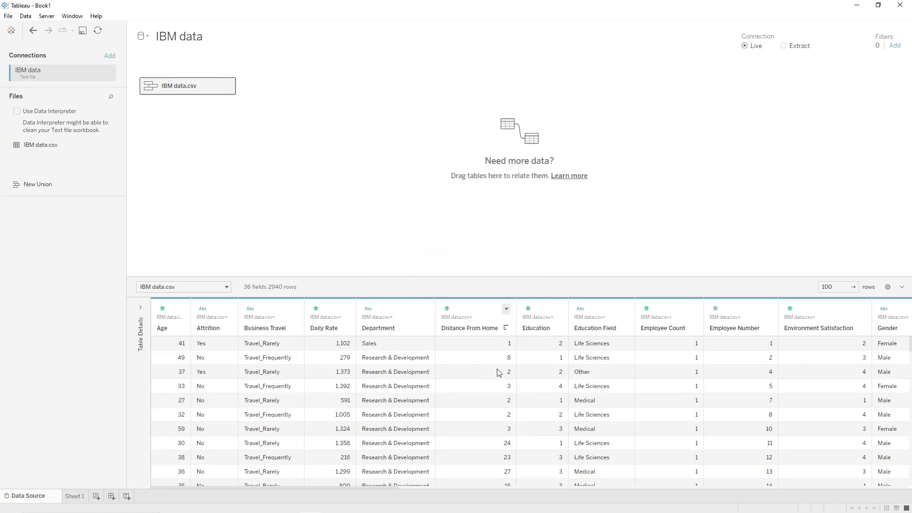
{"action": "left_click_drag", "start_coordinate": [396, 488], "coordinate": [911, 486]}
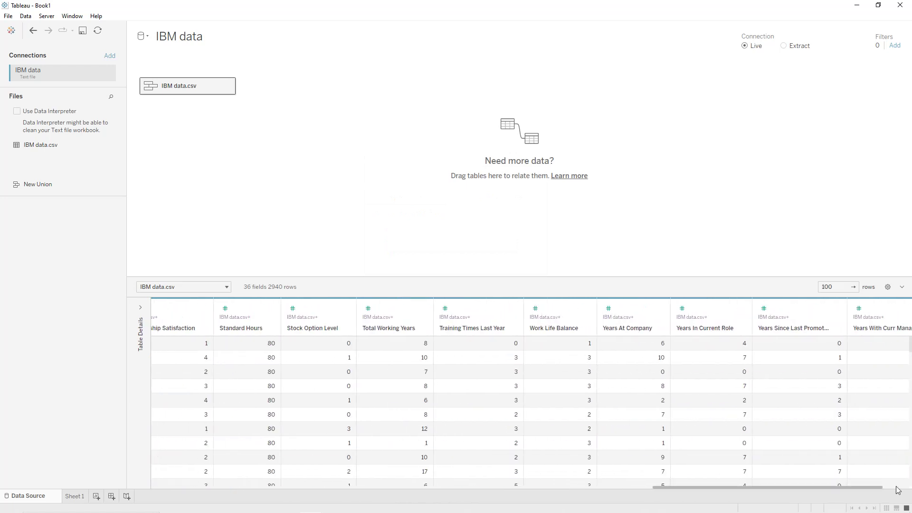
{"action": "left_click", "coordinate": [898, 489]}
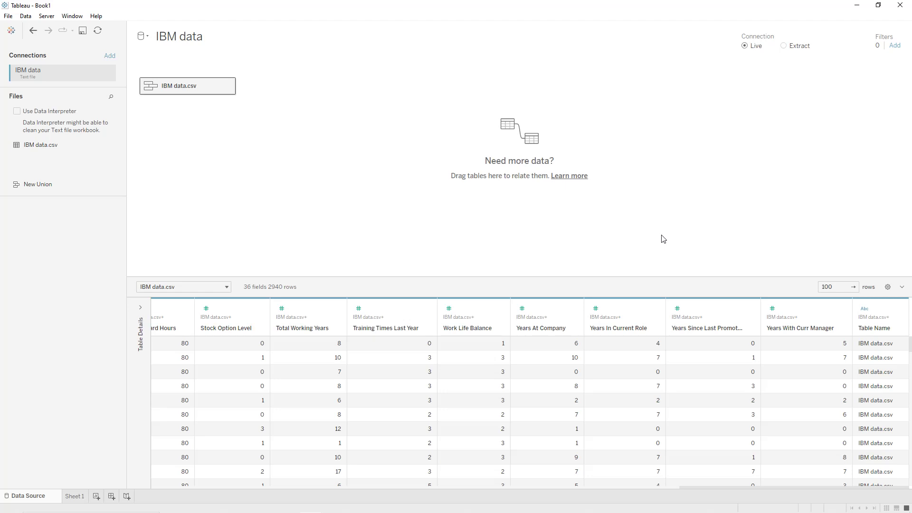
Start a new calculated field from Sheet 1 and name it To pad
{"action": "left_click", "coordinate": [74, 496]}
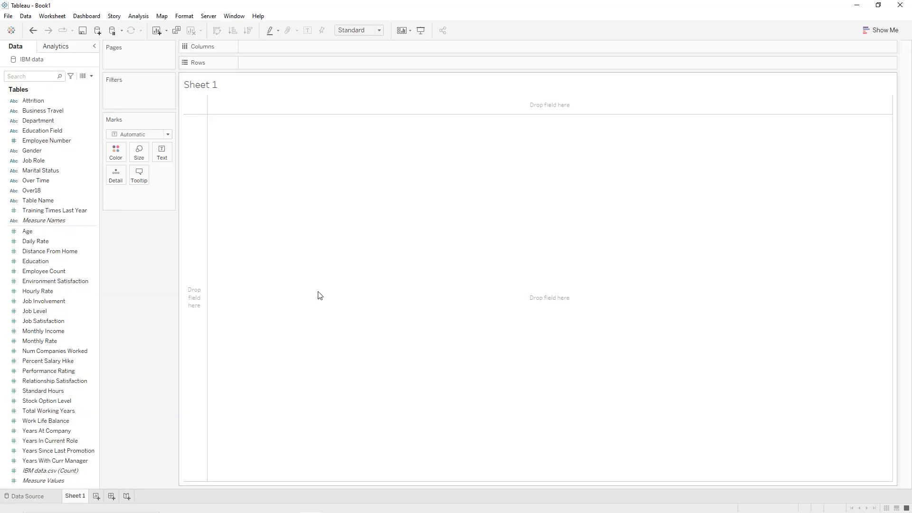
{"action": "left_click", "coordinate": [92, 77]}
{"action": "left_click", "coordinate": [83, 83]}
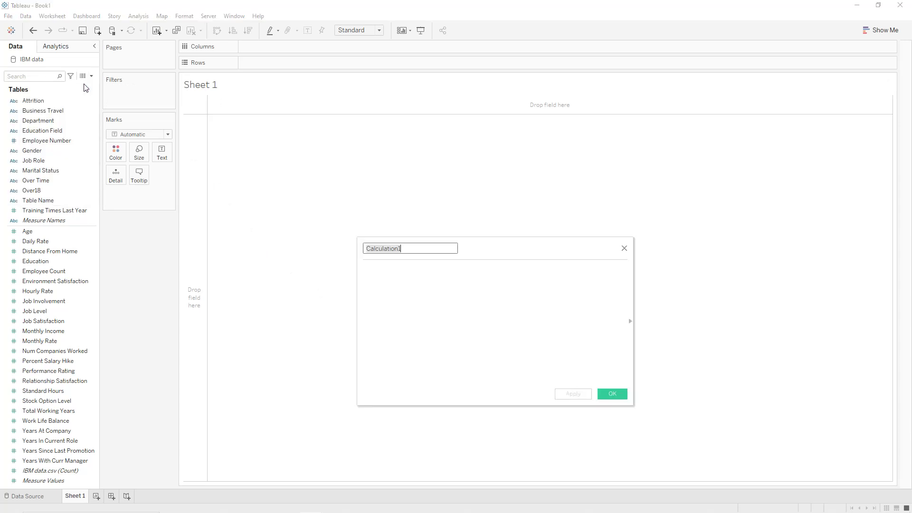
{"action": "type", "text": "To pad"}
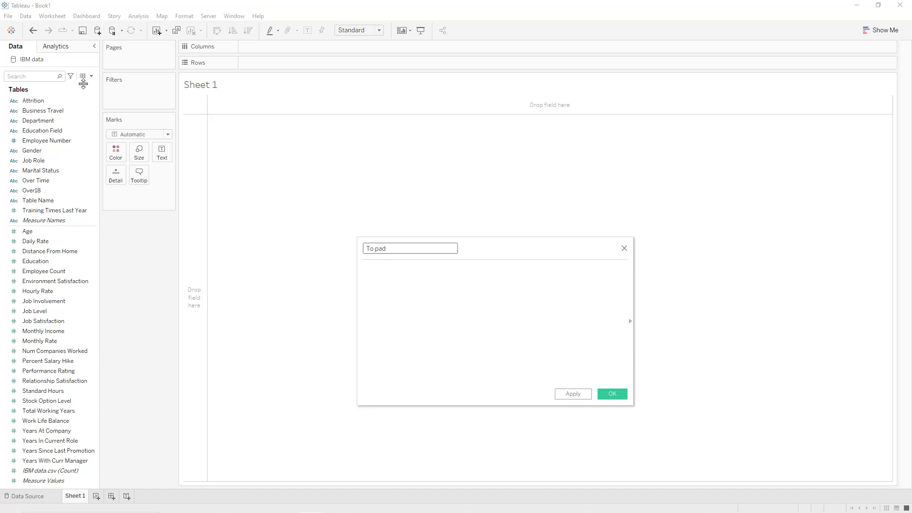
{"action": "key", "text": "Tab"}
Define the To pad formula as IF [Table Name] = 'IBM data.csv' THEN 1 ELSE 49 END and save the field
{"action": "type", "text": "IF [Table Name]"}
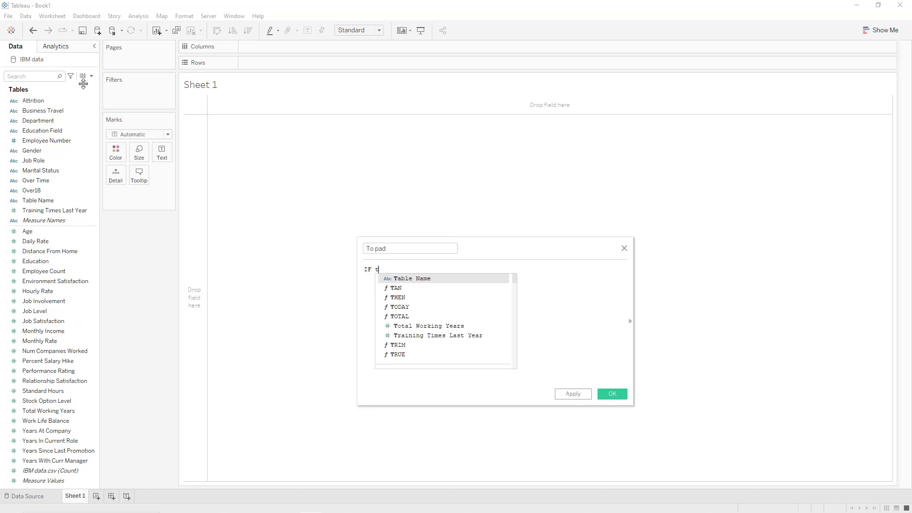
{"action": "type", "text": " ="}
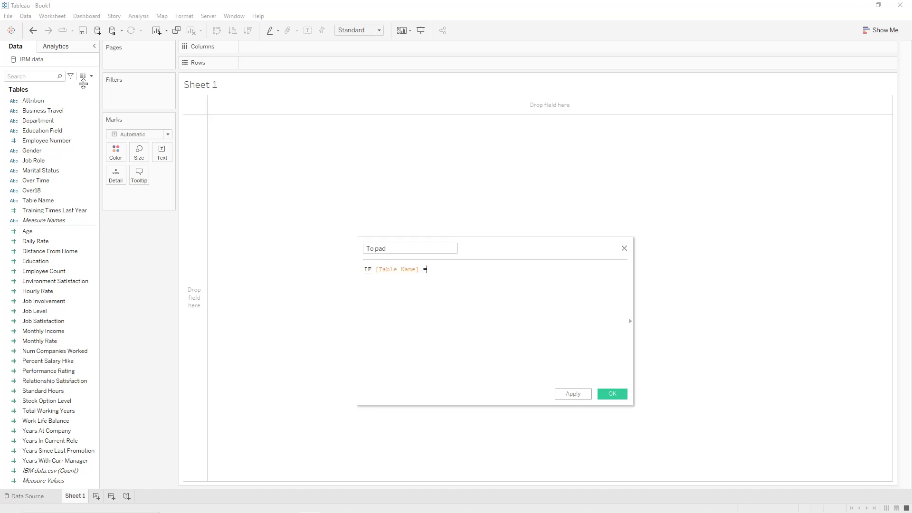
{"action": "type", "text": " 'IBM dat"}
{"action": "key", "text": "BackSpace"}
{"action": "type", "text": "ta"}
{"action": "type", "text": ".csv'"}
{"action": "type", "text": " THEN"}
{"action": "type", "text": " 1 "}
{"action": "type", "text": "ELSE "}
{"action": "type", "text": "49 "}
{"action": "type", "text": "END"}
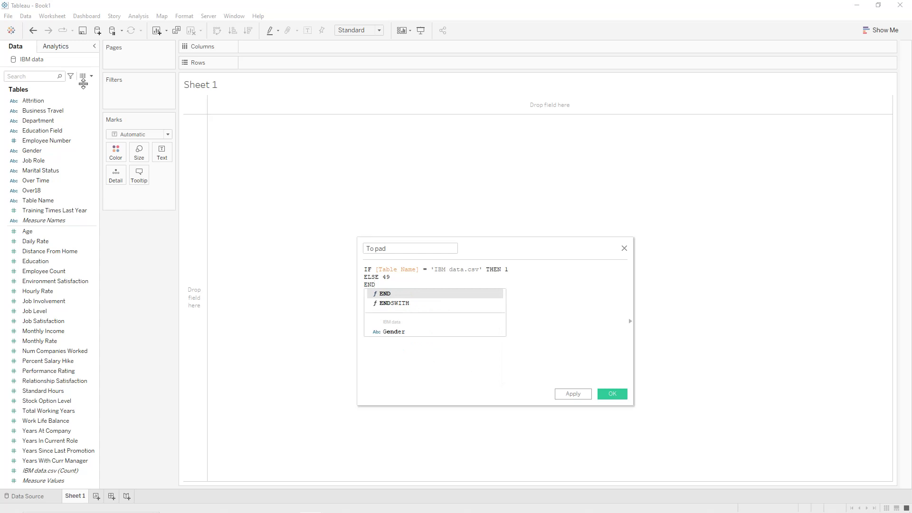
{"action": "key", "text": "Escape"}
{"action": "left_click", "coordinate": [572, 394]}
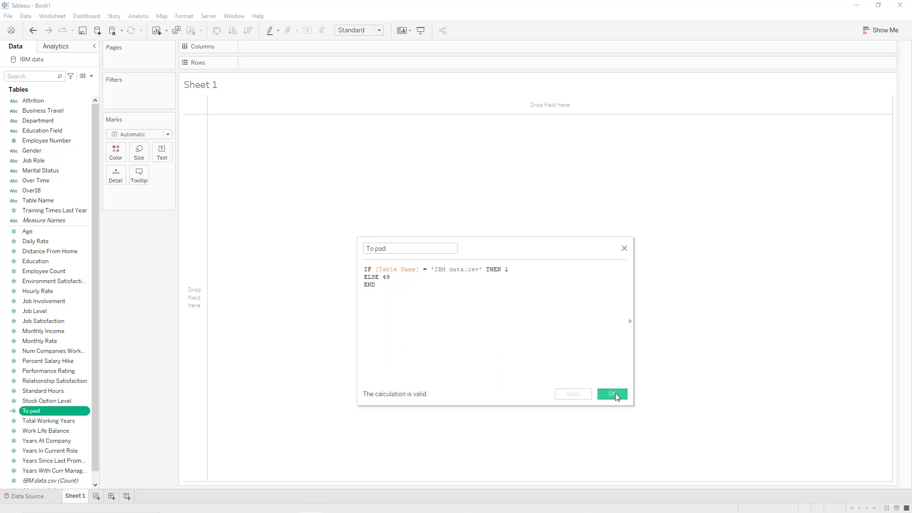
{"action": "left_click", "coordinate": [612, 393]}
Convert To pad to a dimension and check its values by placing it temporarily on the sheet's rows
{"action": "right_click", "coordinate": [88, 411]}
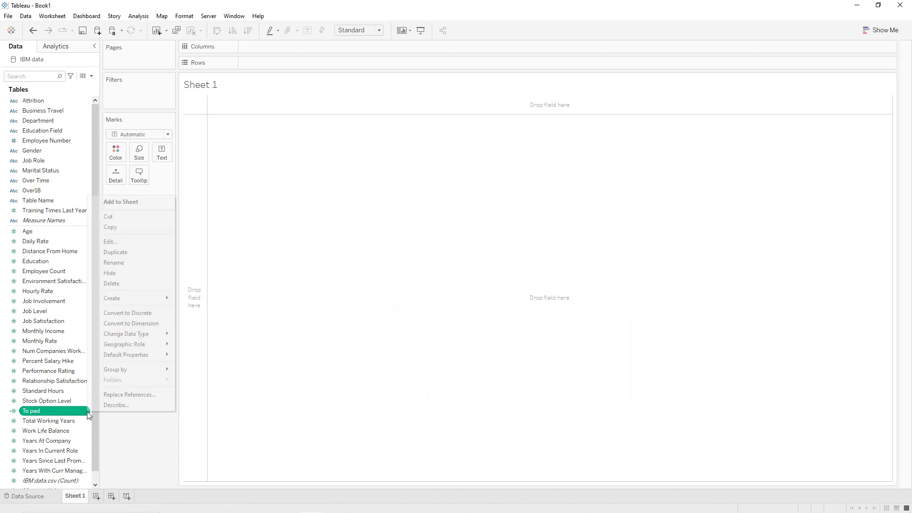
{"action": "left_click", "coordinate": [128, 323]}
{"action": "left_click_drag", "start_coordinate": [36, 213], "coordinate": [270, 62]}
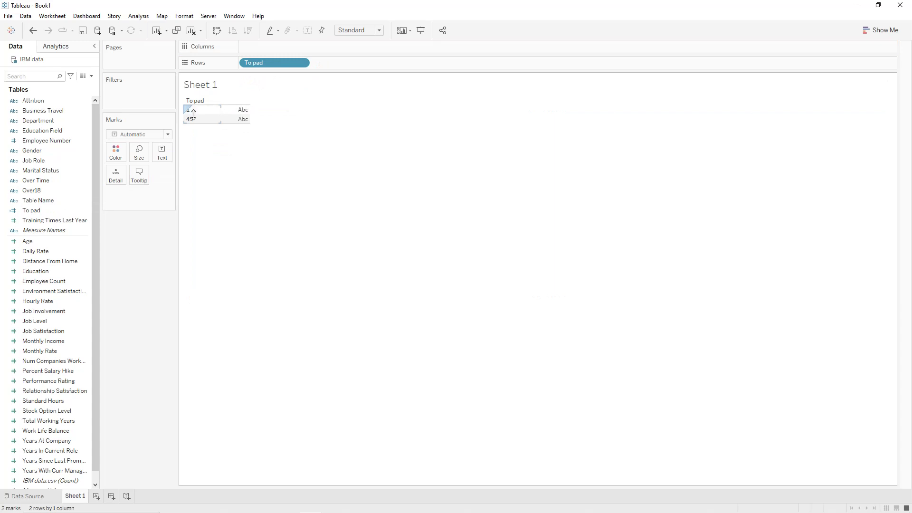
{"action": "left_click_drag", "start_coordinate": [271, 65], "coordinate": [152, 255]}
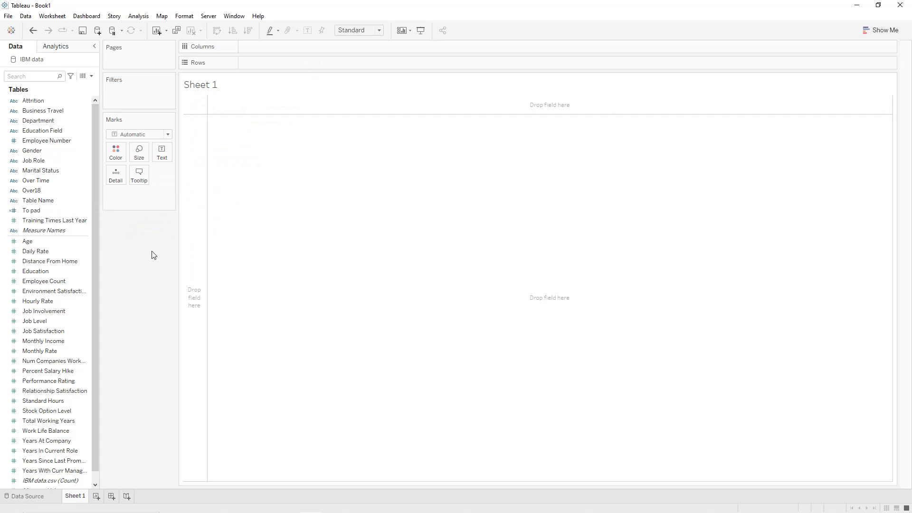
Create bins from To pad named Padding with a bin size of 1
{"action": "left_click", "coordinate": [86, 212]}
{"action": "left_click", "coordinate": [87, 212]}
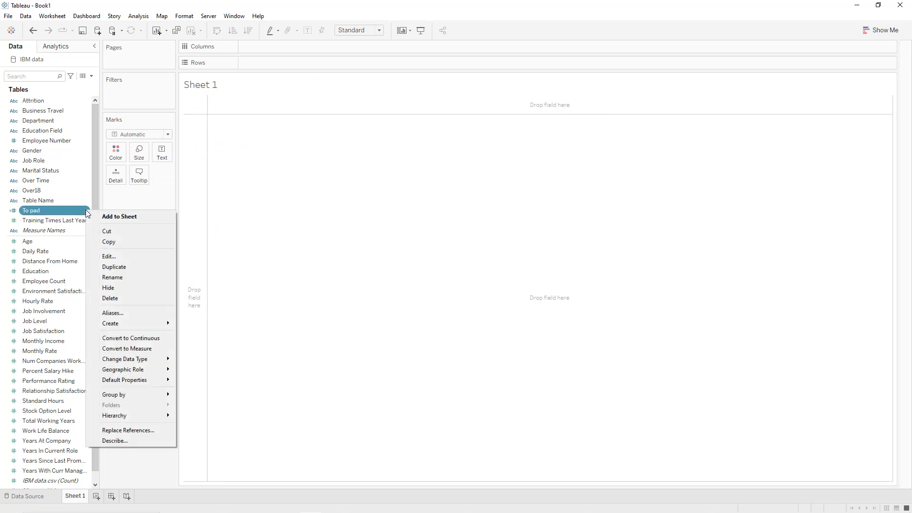
{"action": "mouse_move", "coordinate": [129, 319]}
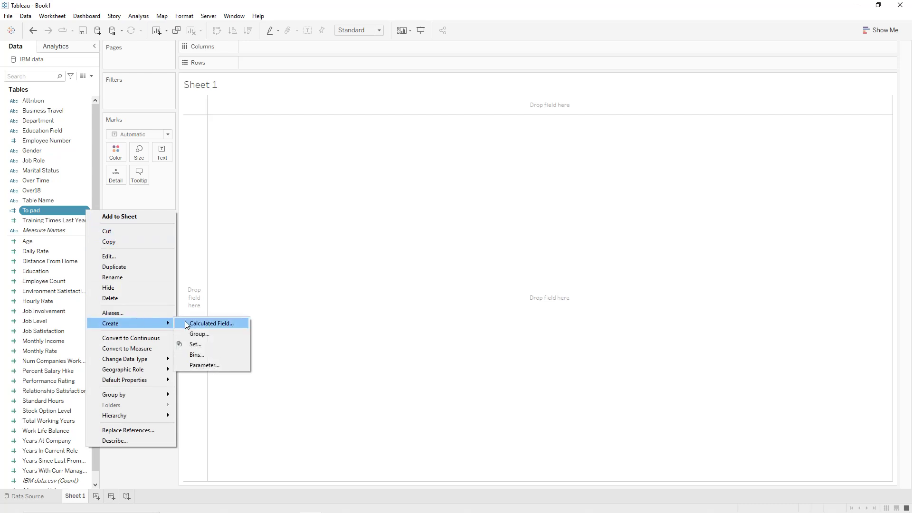
{"action": "left_click", "coordinate": [204, 353]}
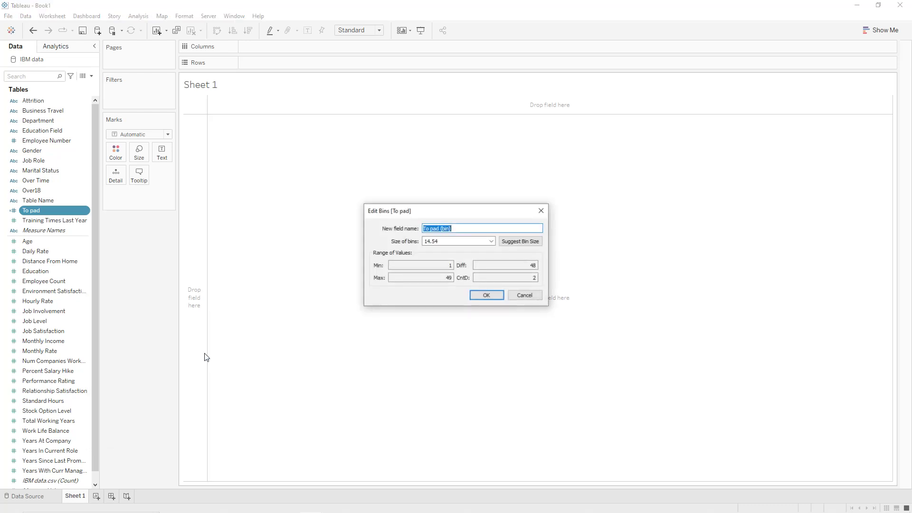
{"action": "type", "text": "Padding"}
{"action": "left_click", "coordinate": [448, 242]}
{"action": "key", "text": "shift+Left"}
{"action": "key", "text": "shift+Left"}
{"action": "key", "text": "shift+Left"}
{"action": "key", "text": "shift+Left"}
{"action": "key", "text": "shift+Left"}
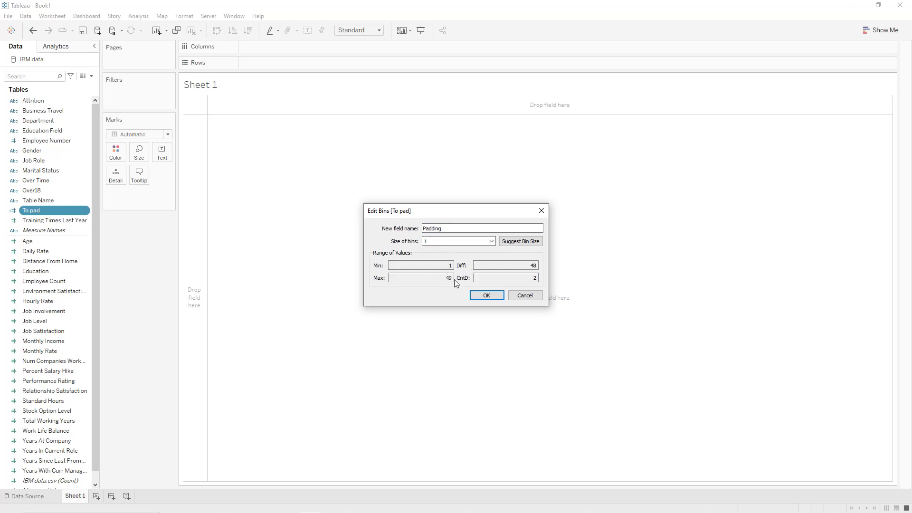
{"action": "left_click", "coordinate": [491, 295]}
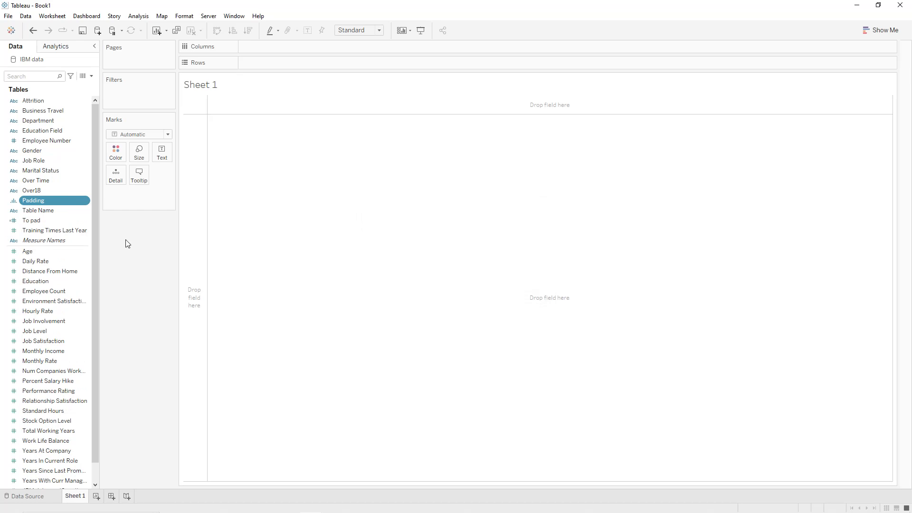
Create a calculated field named T with the formula (INDEX()-25)/4 and save it
{"action": "left_click", "coordinate": [91, 76]}
{"action": "left_click", "coordinate": [88, 85]}
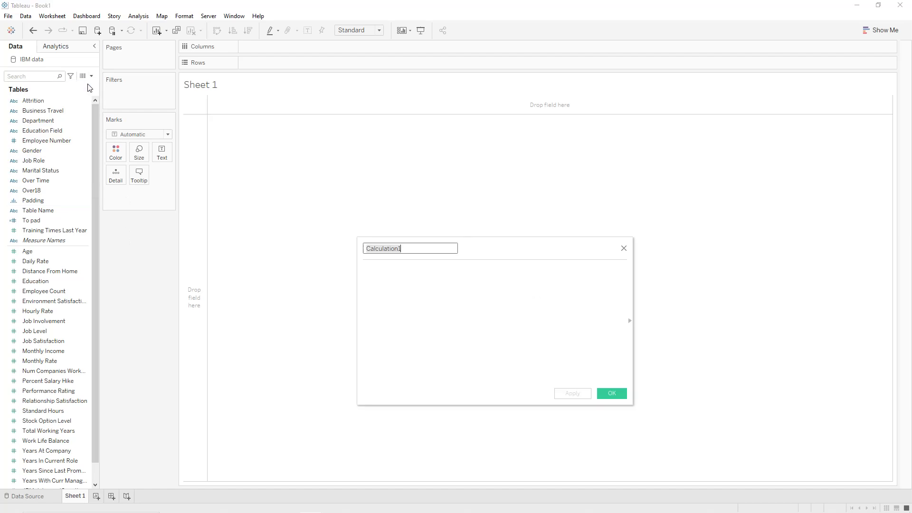
{"action": "type", "text": "T"}
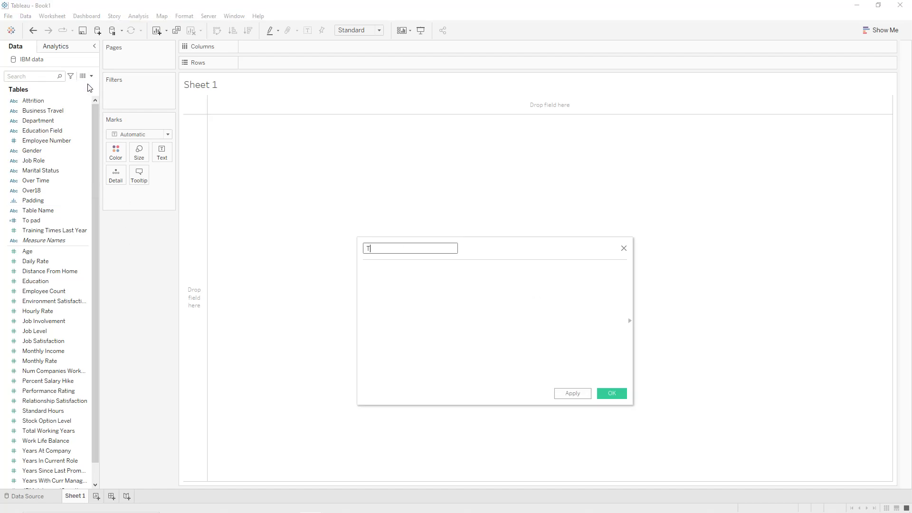
{"action": "key", "text": "Tab"}
{"action": "type", "text": "(INDEX()"}
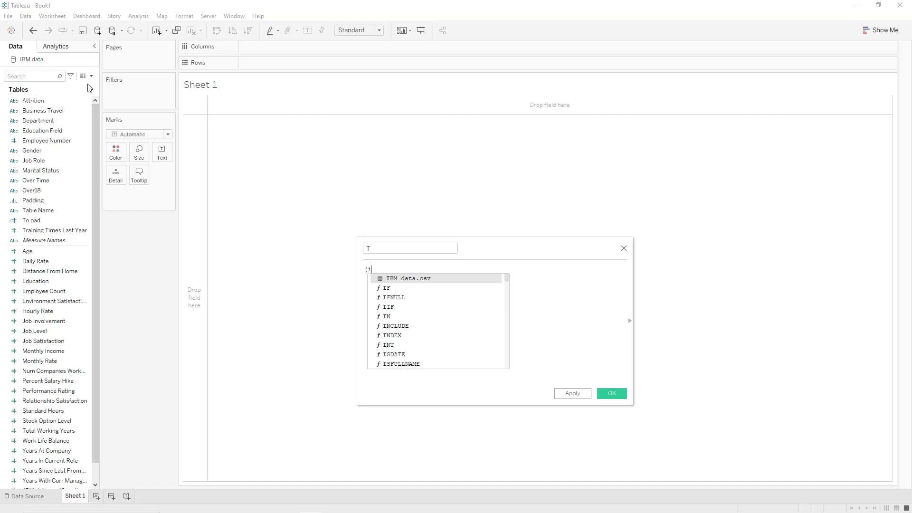
{"action": "type", "text": "-25)/4"}
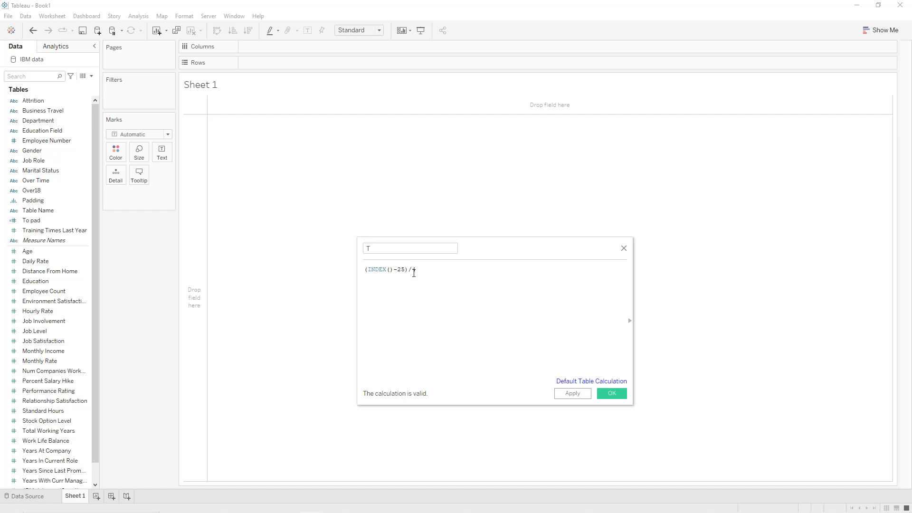
{"action": "left_click", "coordinate": [571, 393]}
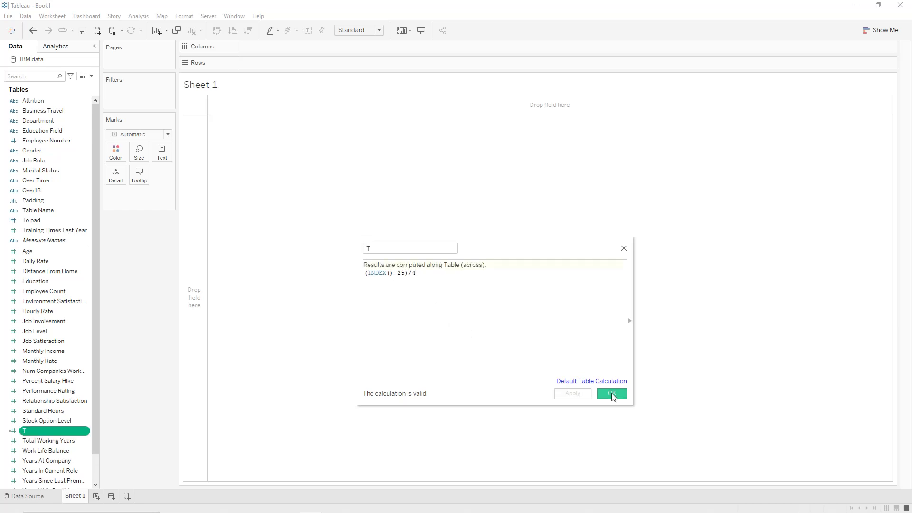
{"action": "left_click", "coordinate": [612, 394]}
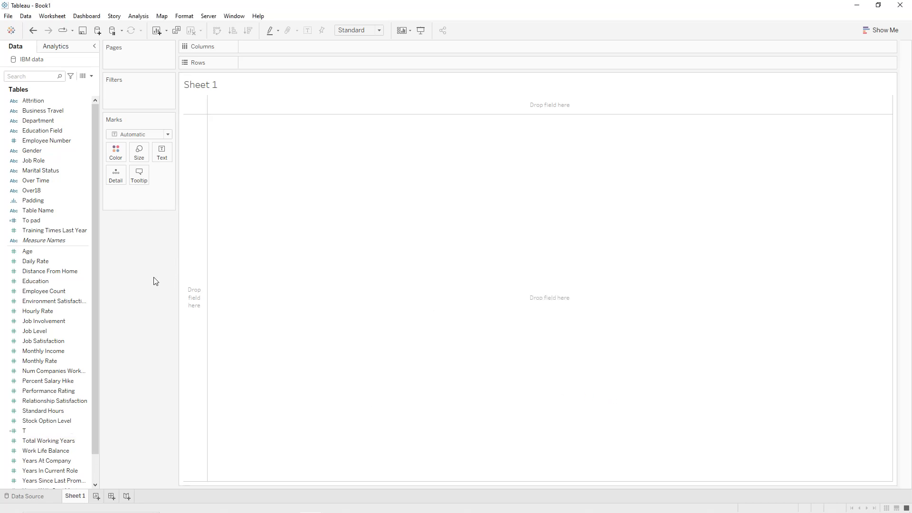
Place T on the sheet's columns with Padding as detail, and set T to compute using Padding
{"action": "left_click_drag", "start_coordinate": [40, 429], "coordinate": [261, 44]}
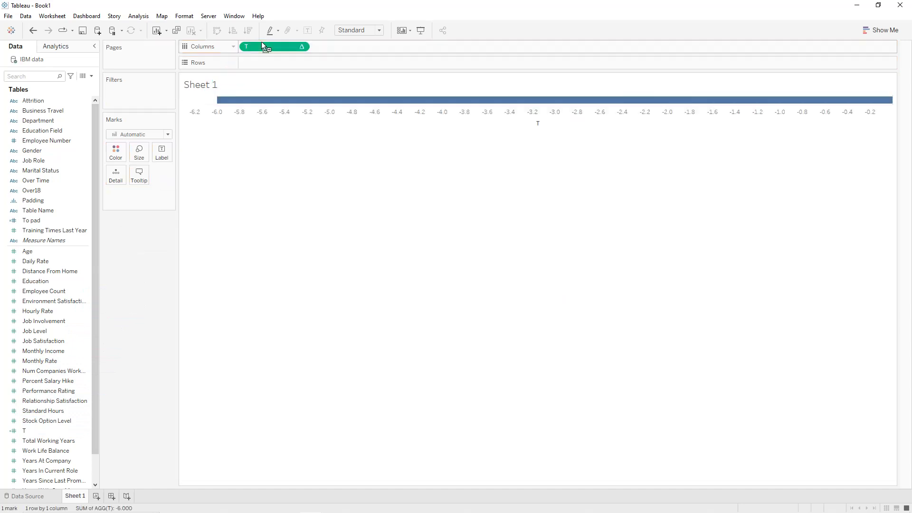
{"action": "left_click_drag", "start_coordinate": [33, 200], "coordinate": [116, 179]}
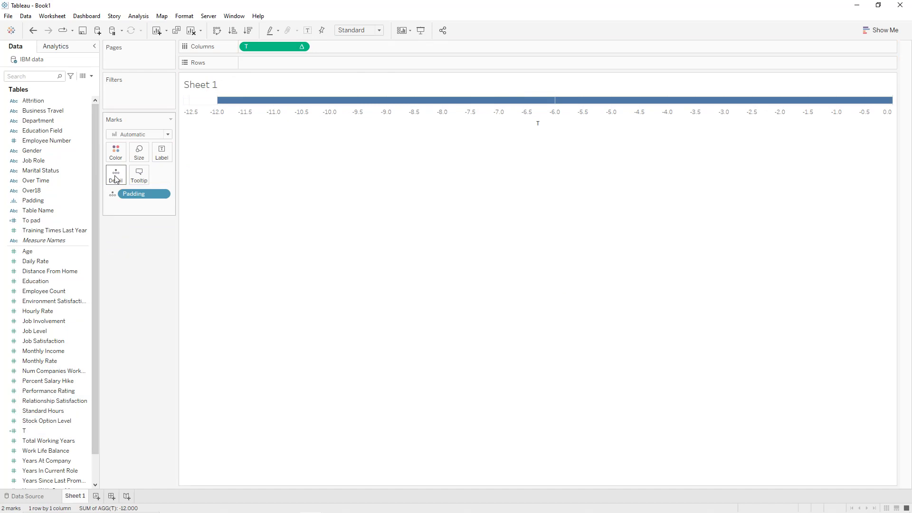
{"action": "left_click", "coordinate": [301, 47]}
{"action": "mouse_move", "coordinate": [307, 163]}
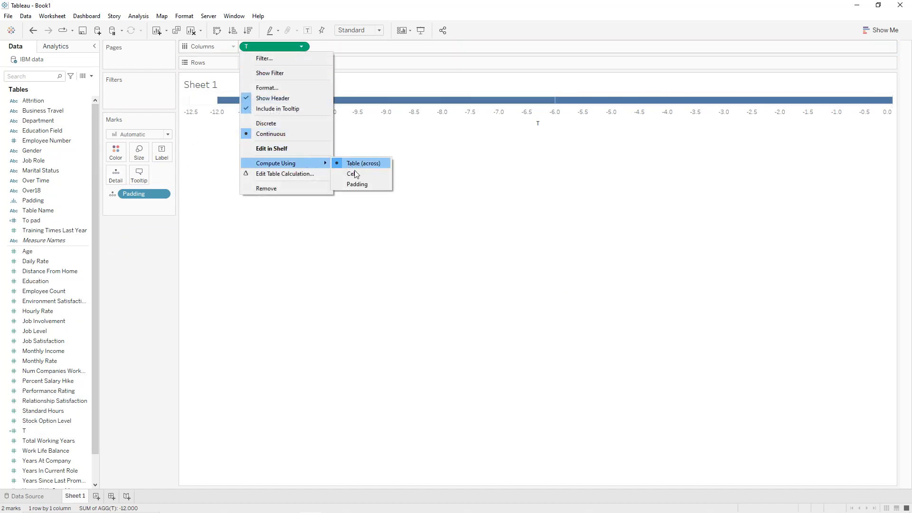
{"action": "left_click", "coordinate": [359, 185]}
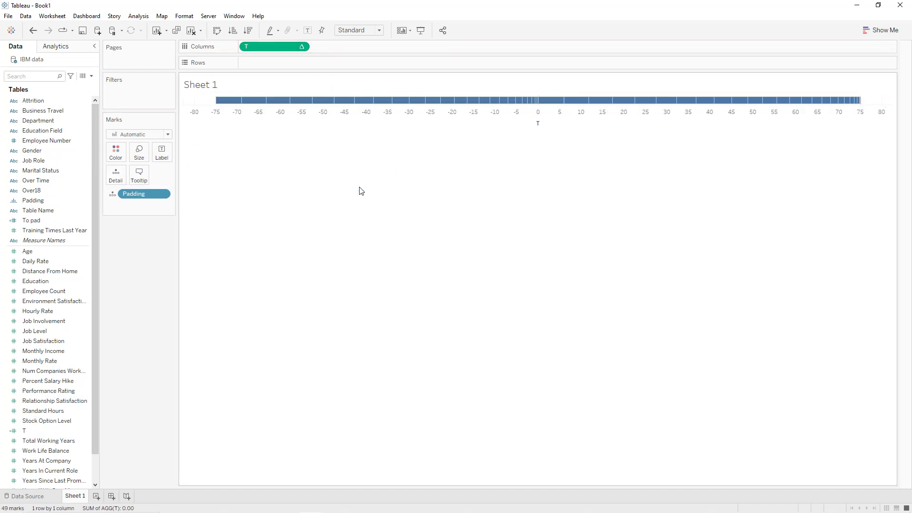
Change the sheet's mark type to Circle and check the last mark along the T axis
{"action": "left_click", "coordinate": [167, 134]}
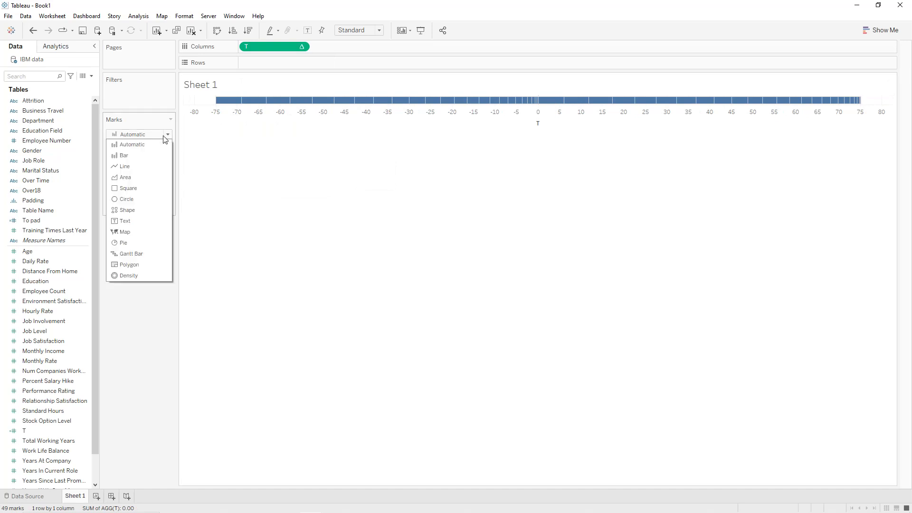
{"action": "left_click", "coordinate": [147, 199]}
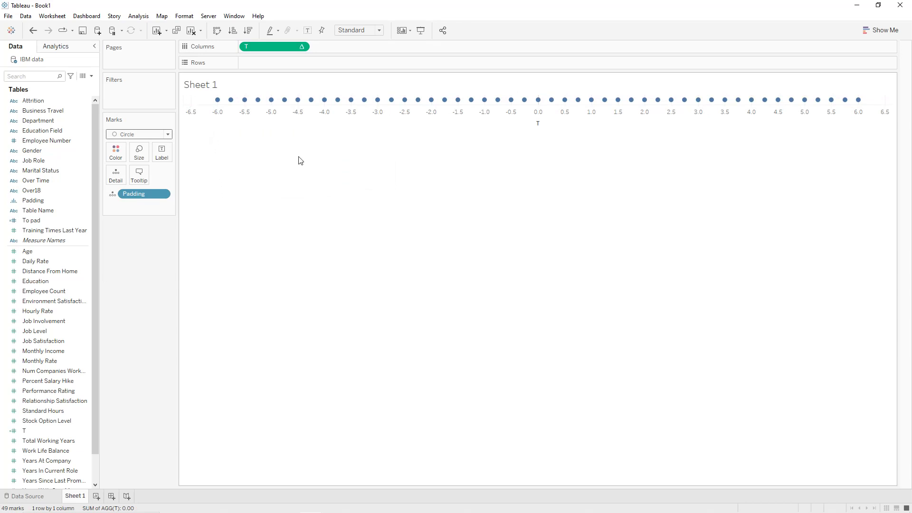
{"action": "mouse_move", "coordinate": [857, 101]}
Start a new calculated field and name it Sigmoid
{"action": "left_click", "coordinate": [91, 76]}
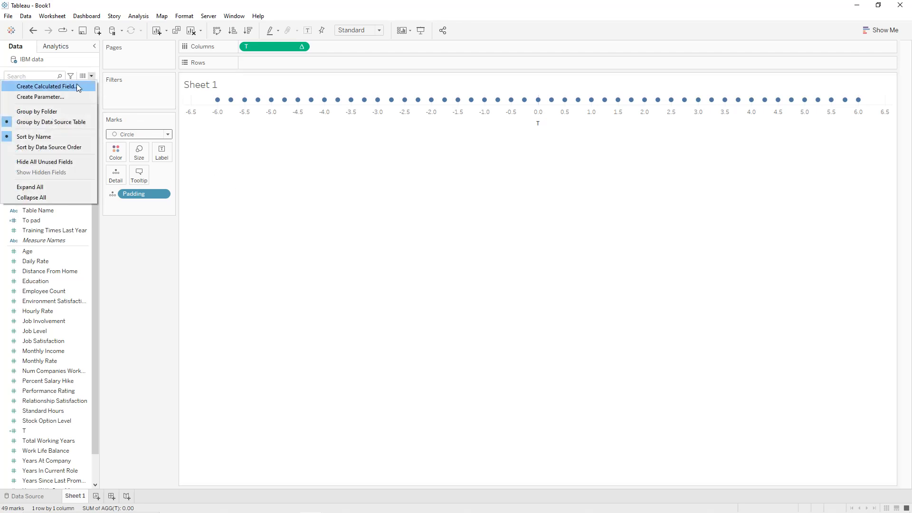
{"action": "left_click", "coordinate": [77, 87]}
{"action": "type", "text": "Sigmoid"}
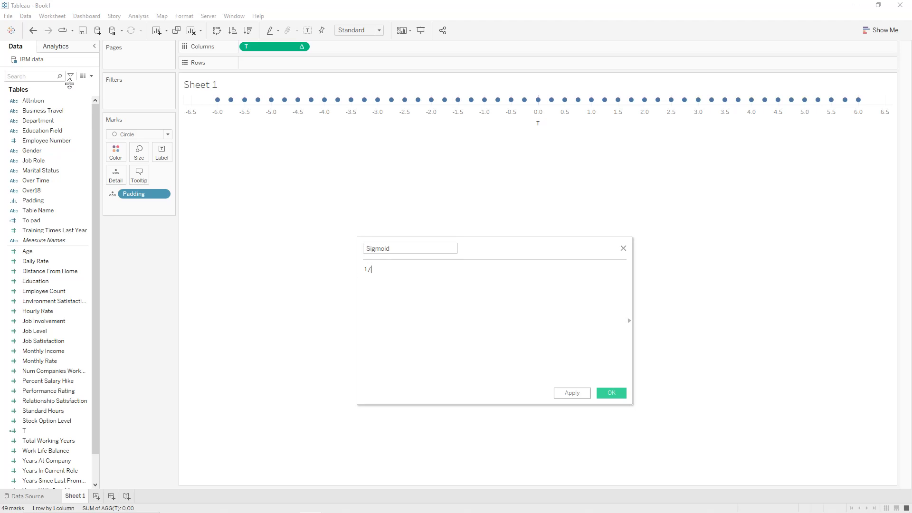
Define the Sigmoid formula as 1/(1+EXP(1)^-[T]) and save the field
{"action": "type", "text": "(1+ex"}
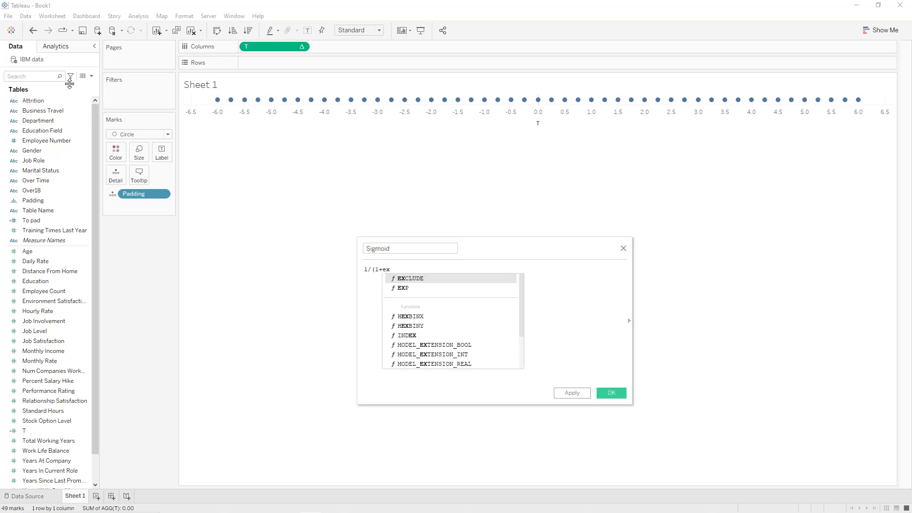
{"action": "key", "text": "Down"}
{"action": "key", "text": "Return"}
{"action": "type", "text": "1"}
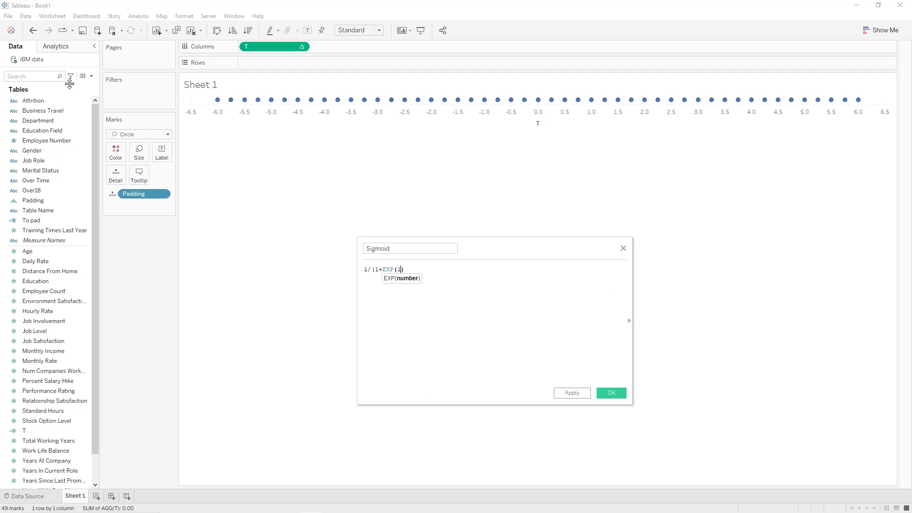
{"action": "key", "text": "Right"}
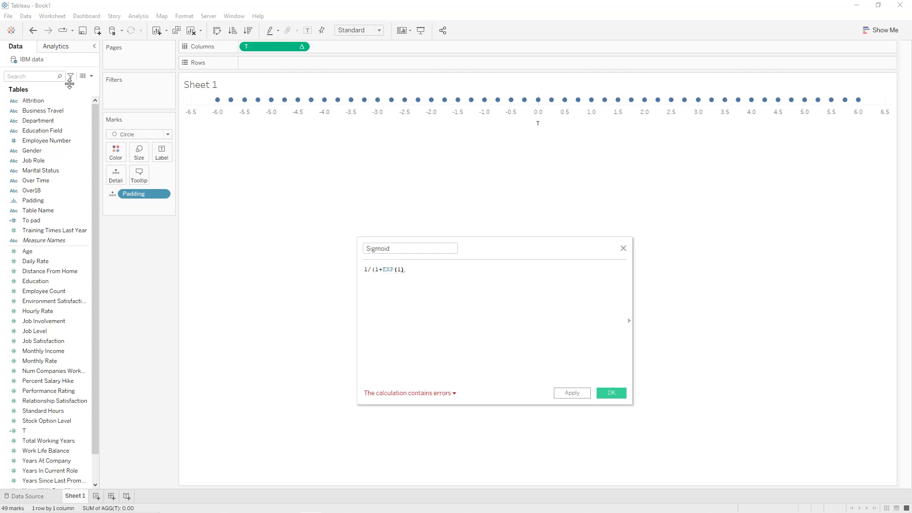
{"action": "type", "text": "^-t"}
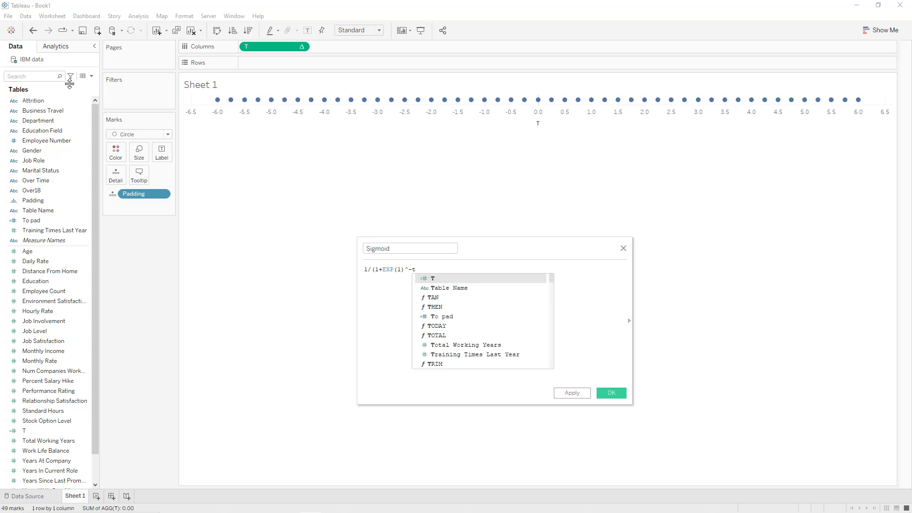
{"action": "key", "text": "Return"}
{"action": "type", "text": ")"}
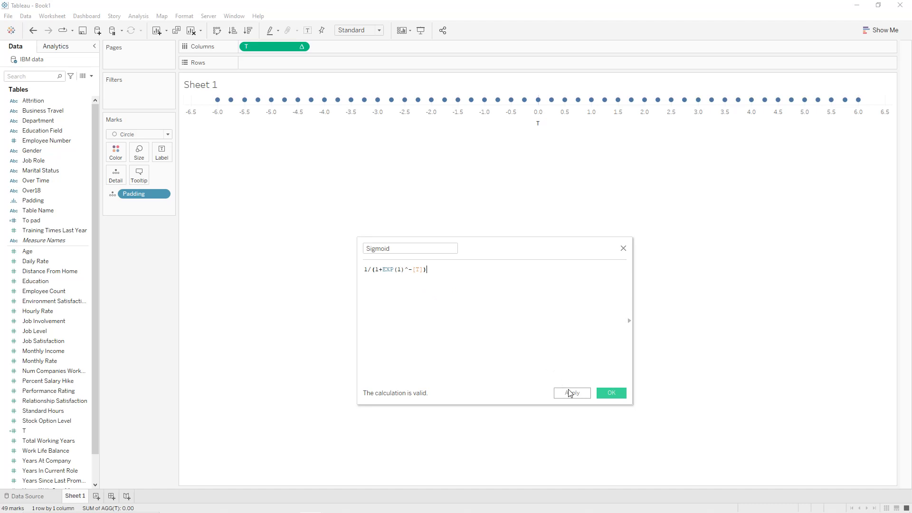
{"action": "left_click", "coordinate": [572, 394]}
{"action": "left_click", "coordinate": [600, 394]}
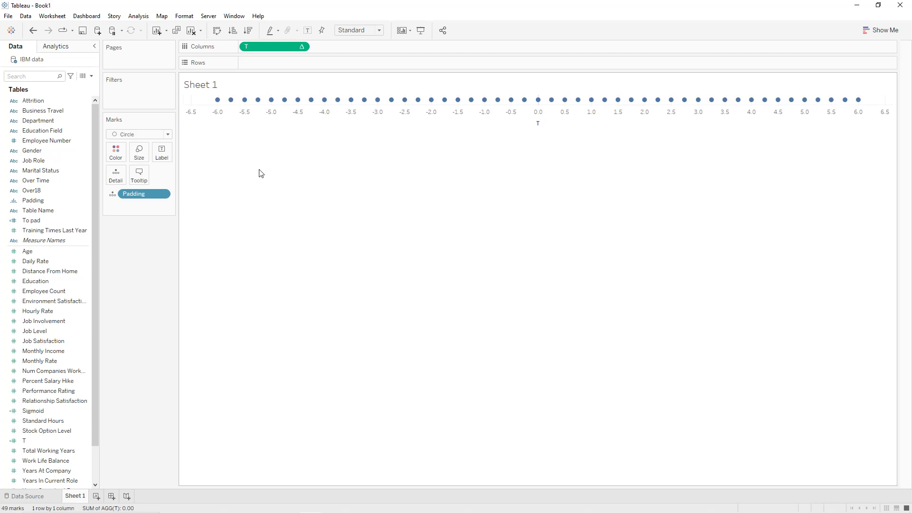
Start a calculated field named Rank 1 and begin its formula with RUNNING_SUM(SUM([Employee Count]))
{"action": "left_click", "coordinate": [91, 76]}
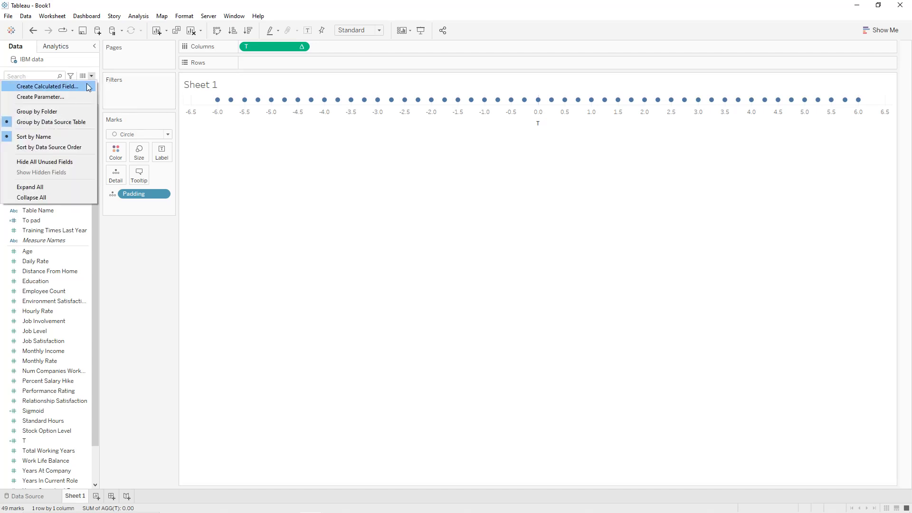
{"action": "left_click", "coordinate": [88, 87]}
{"action": "type", "text": "Rank 1"}
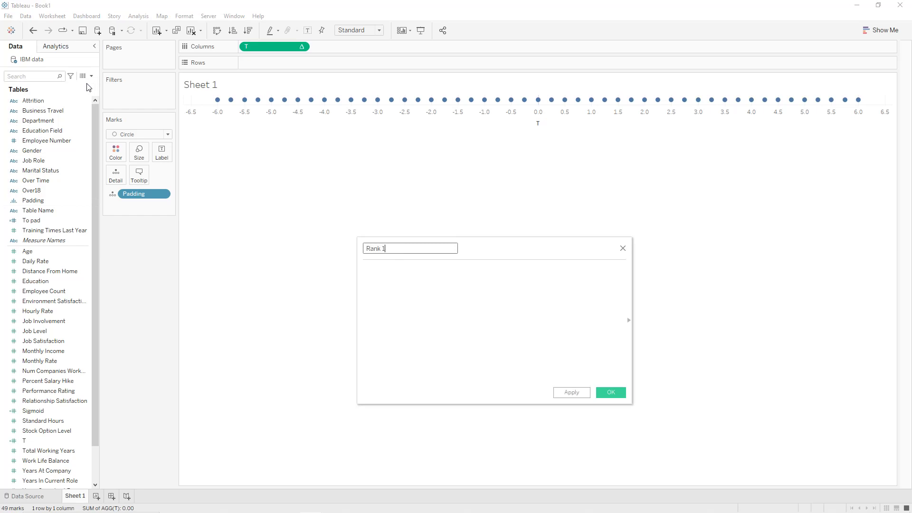
{"action": "key", "text": "Tab"}
{"action": "type", "text": "runn"}
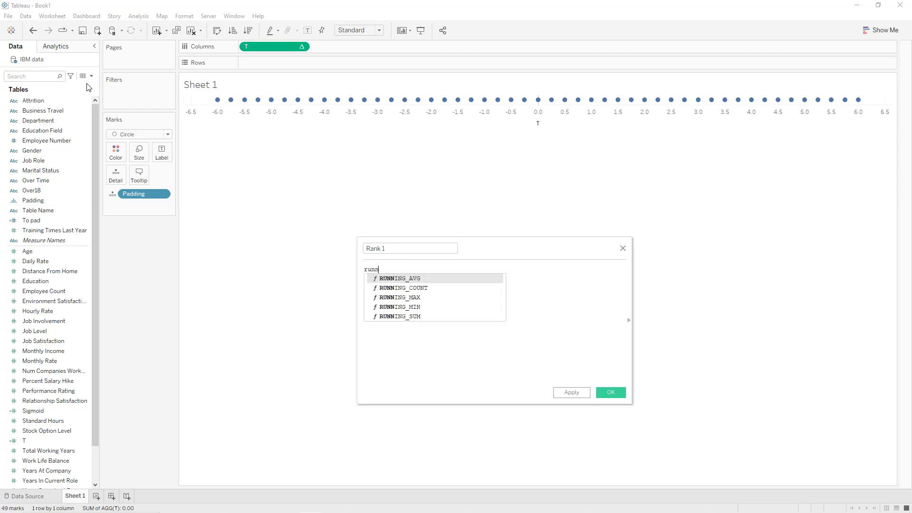
{"action": "key", "text": "Up"}
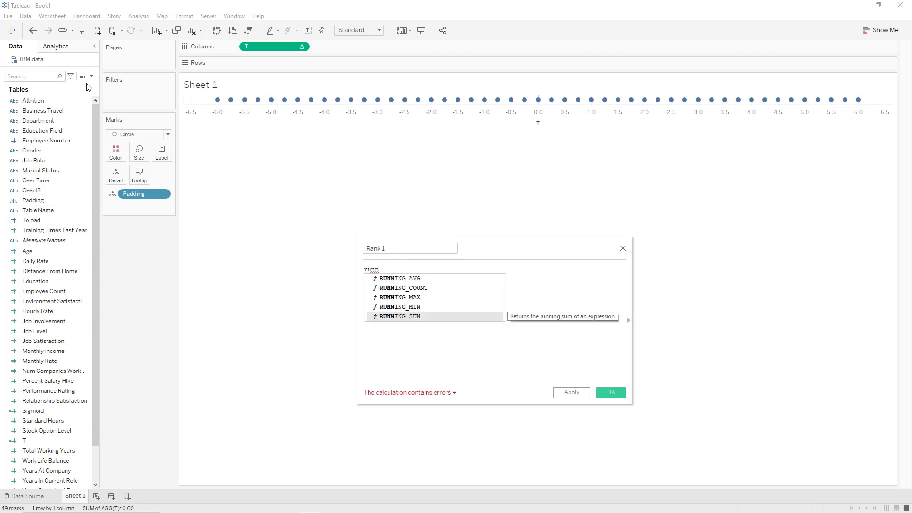
{"action": "key", "text": "Return"}
{"action": "type", "text": "sum"}
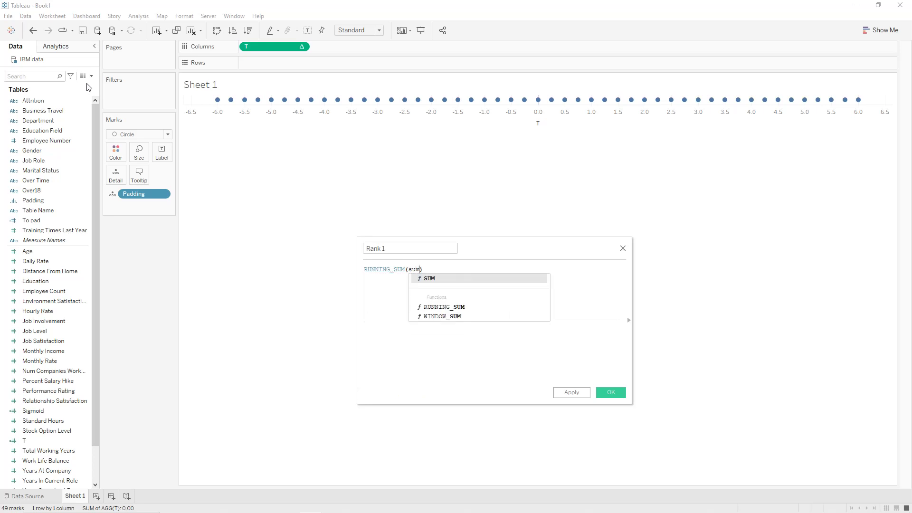
{"action": "key", "text": "Return"}
{"action": "type", "text": "em"}
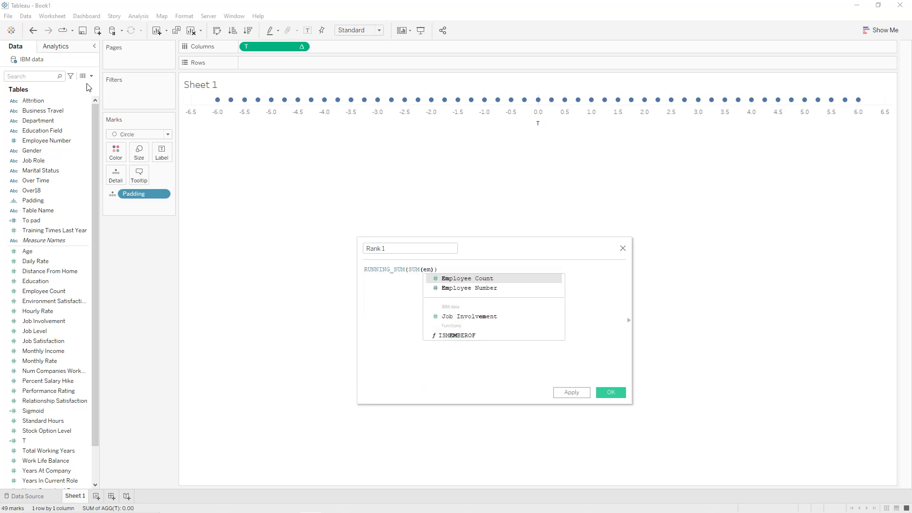
{"action": "key", "text": "Return"}
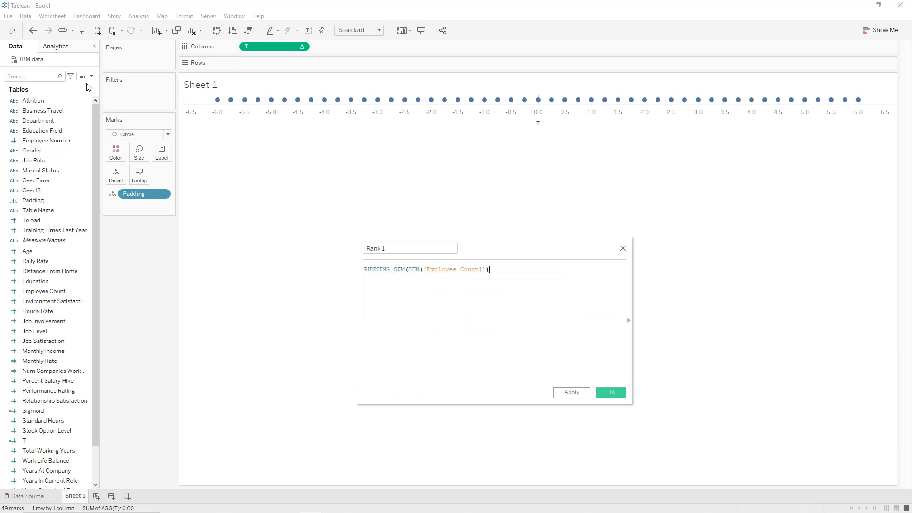
Divide the Rank 1 running sum by TOTAL(SUM([Employee Count])) and save the field
{"action": "type", "text": "/to"}
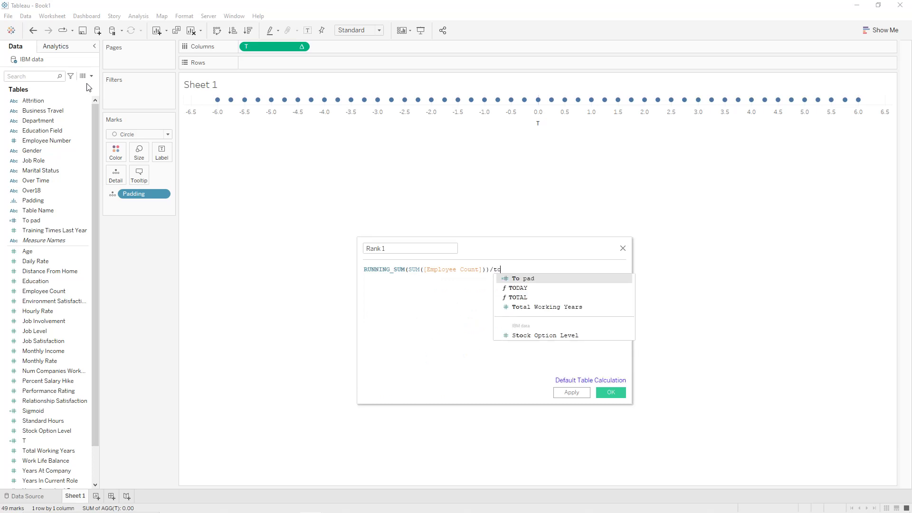
{"action": "key", "text": "Down"}
{"action": "key", "text": "Down"}
{"action": "key", "text": "Return"}
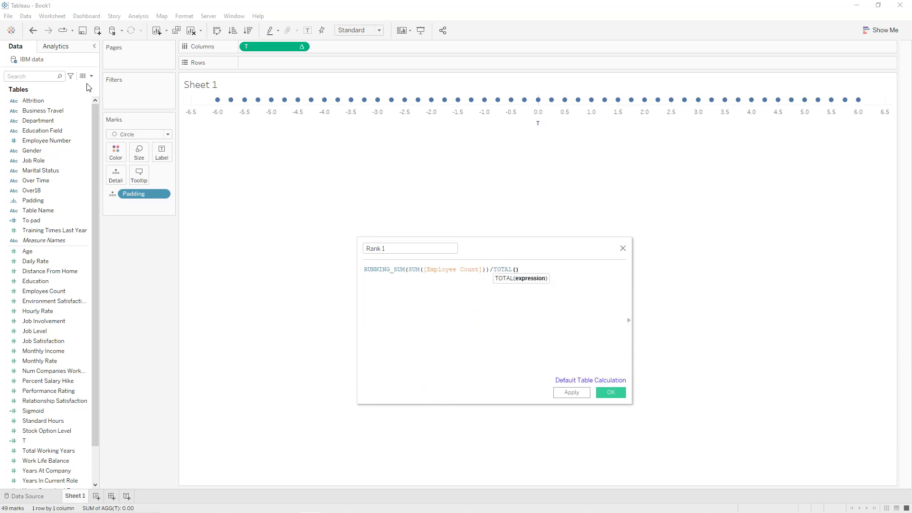
{"action": "type", "text": "su"}
{"action": "key", "text": "Return"}
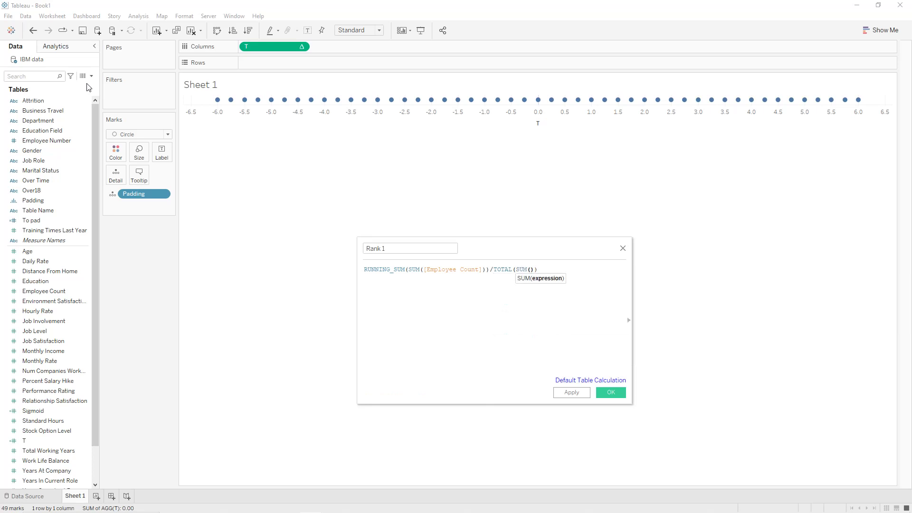
{"action": "type", "text": "emp"}
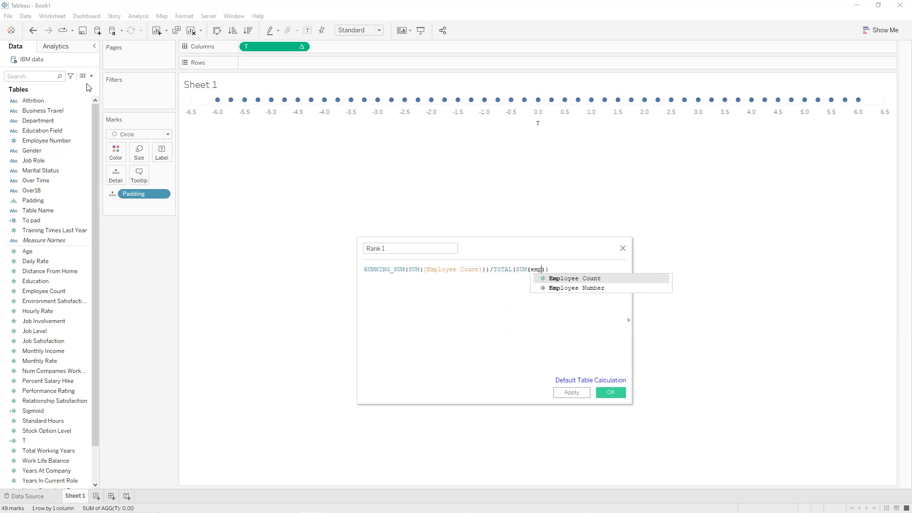
{"action": "key", "text": "Return"}
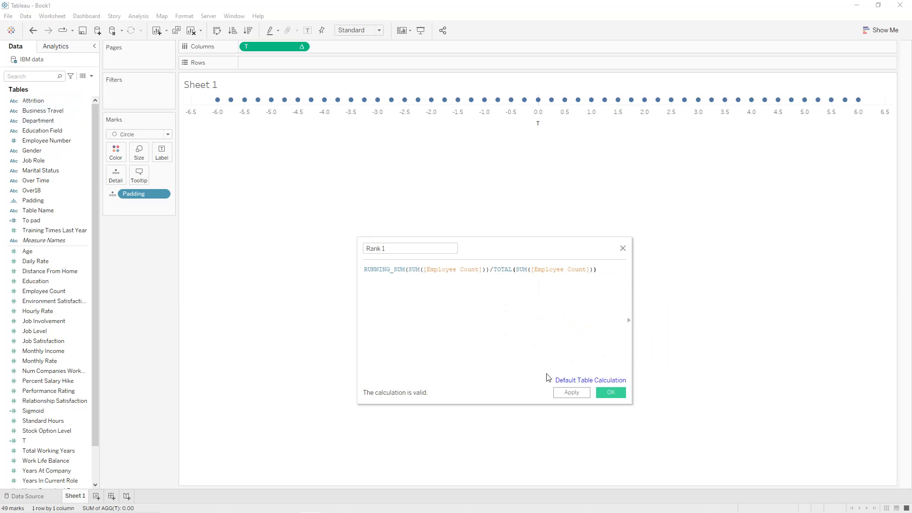
{"action": "left_click", "coordinate": [565, 393]}
{"action": "left_click", "coordinate": [613, 392]}
Duplicate the Rank 1 calculated field and rename the copy Rank 2
{"action": "right_click", "coordinate": [85, 401]}
{"action": "left_click", "coordinate": [123, 252]}
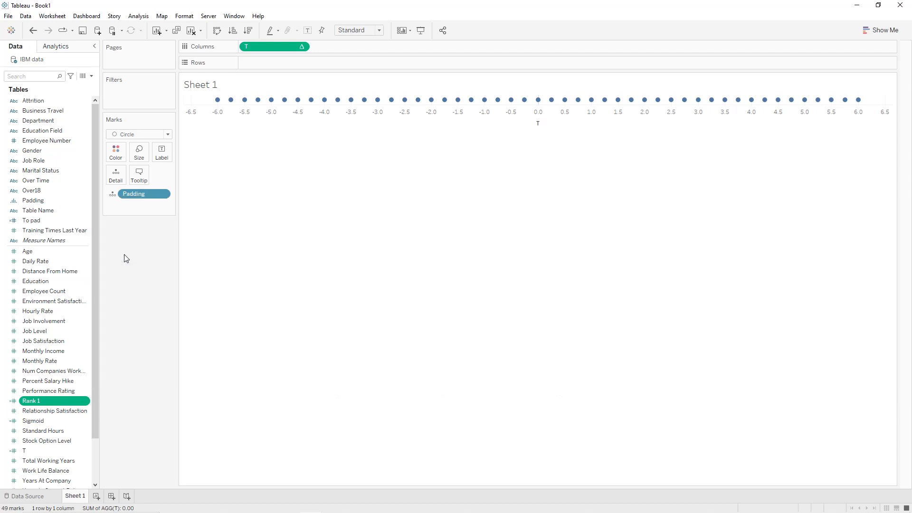
{"action": "right_click", "coordinate": [84, 417]}
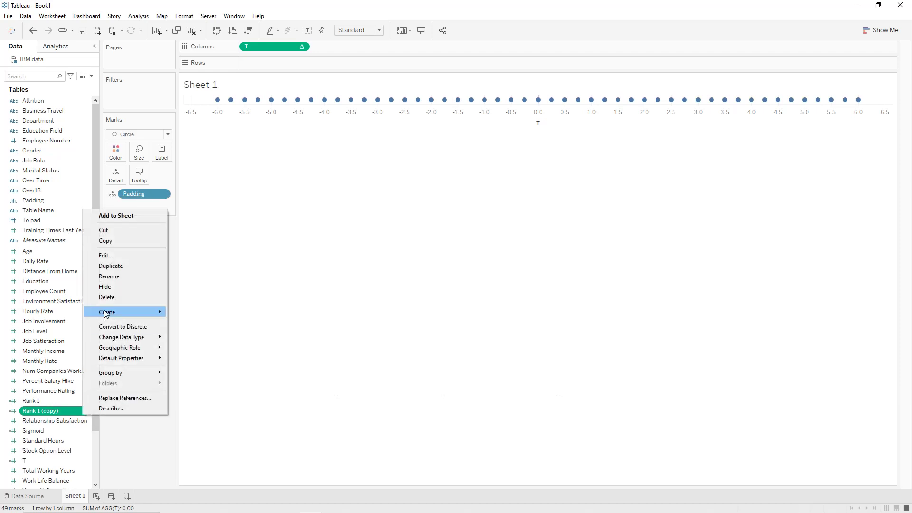
{"action": "left_click", "coordinate": [113, 278]}
{"action": "key", "text": "End"}
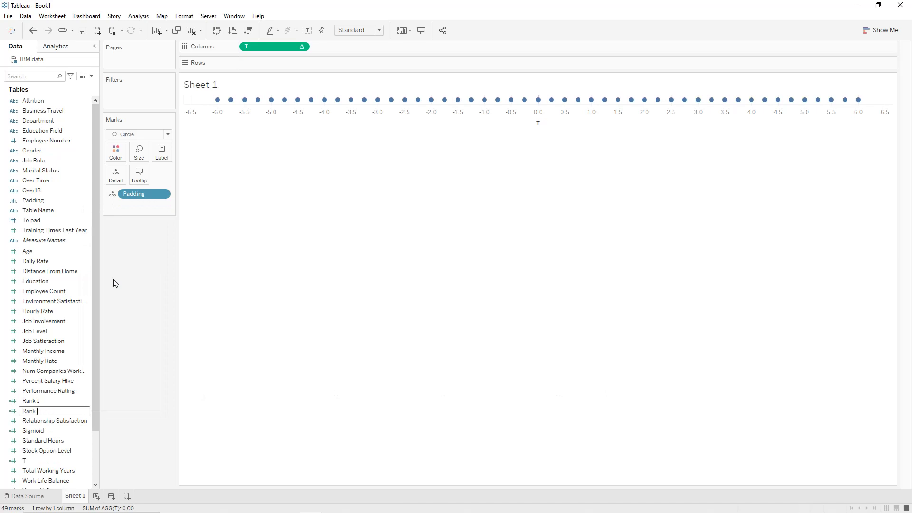
{"action": "key", "text": "Return"}
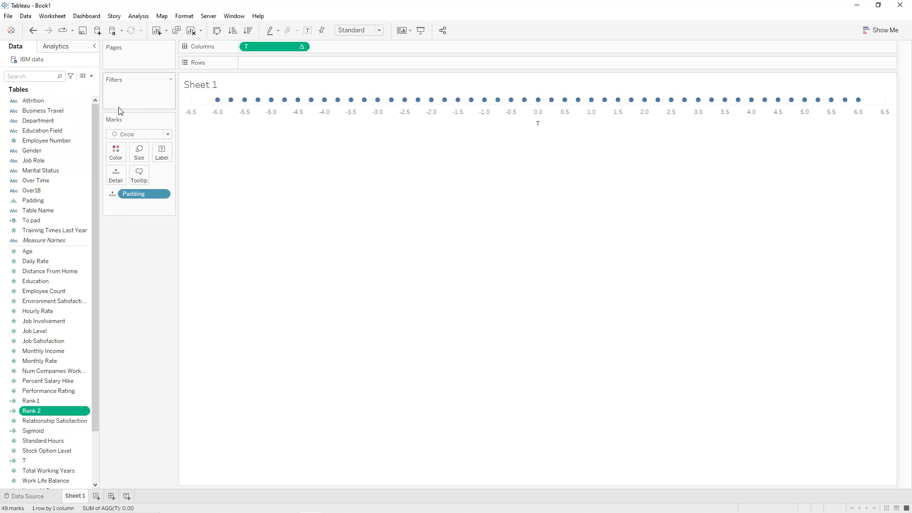
Start a calculated field named Curve and begin its formula with [Rank 1]
{"action": "left_click", "coordinate": [92, 77]}
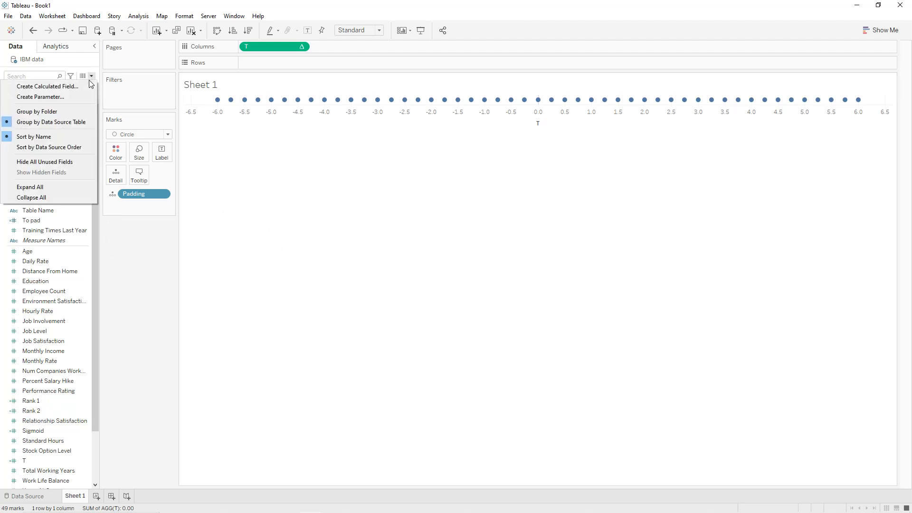
{"action": "left_click", "coordinate": [81, 85]}
{"action": "type", "text": "C"}
{"action": "key", "text": "Tab"}
{"action": "type", "text": "ra"}
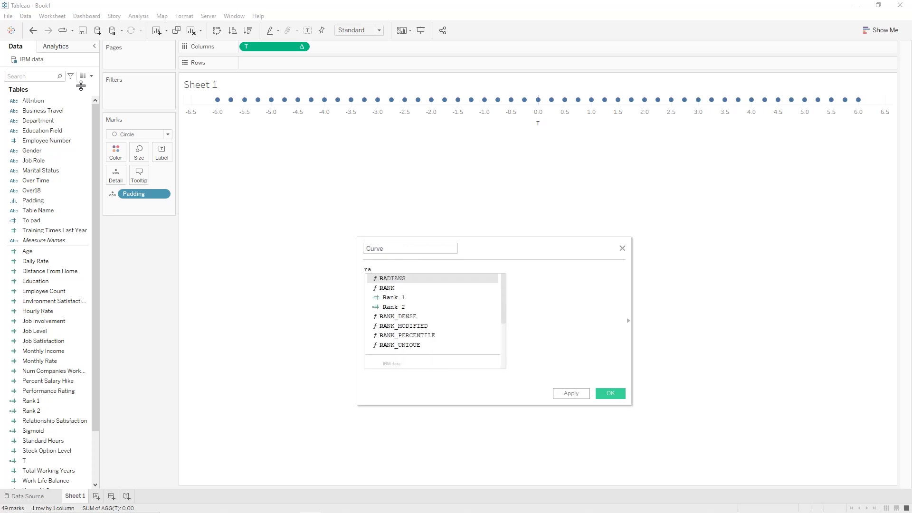
{"action": "key", "text": "Down"}
{"action": "key", "text": "Down"}
{"action": "key", "text": "Return"}
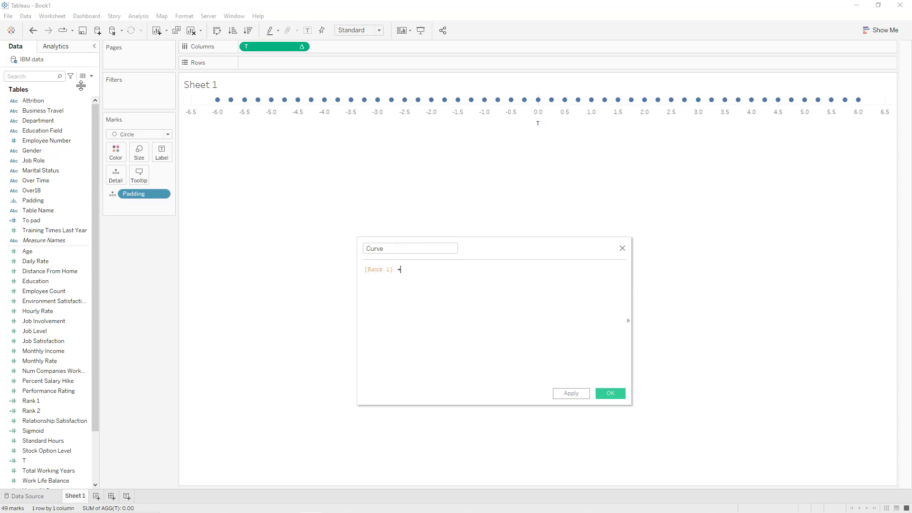
Complete the Curve formula with + (([Rank 2]-[Rank 1])*[Sigmoid]) and save the field
{"action": "type", "text": "+ ((ran"}
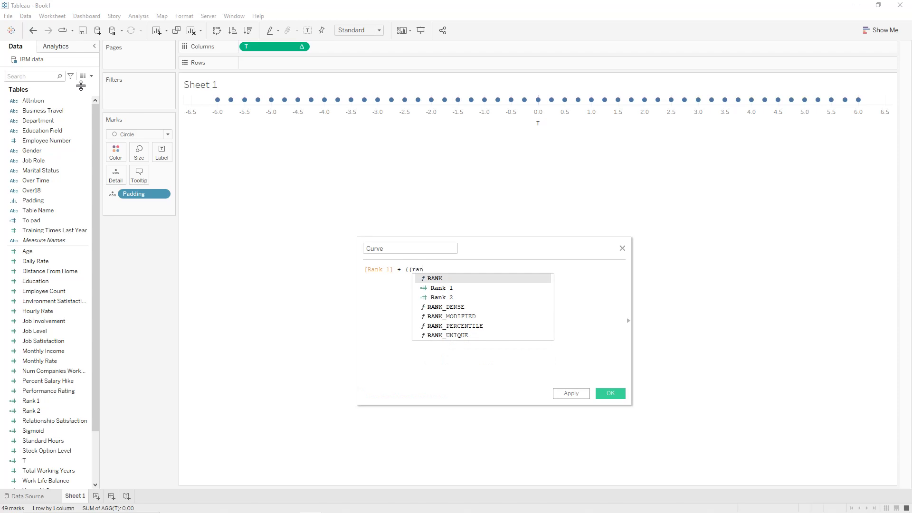
{"action": "key", "text": "Down"}
{"action": "key", "text": "Down"}
{"action": "key", "text": "Return"}
{"action": "type", "text": "-"}
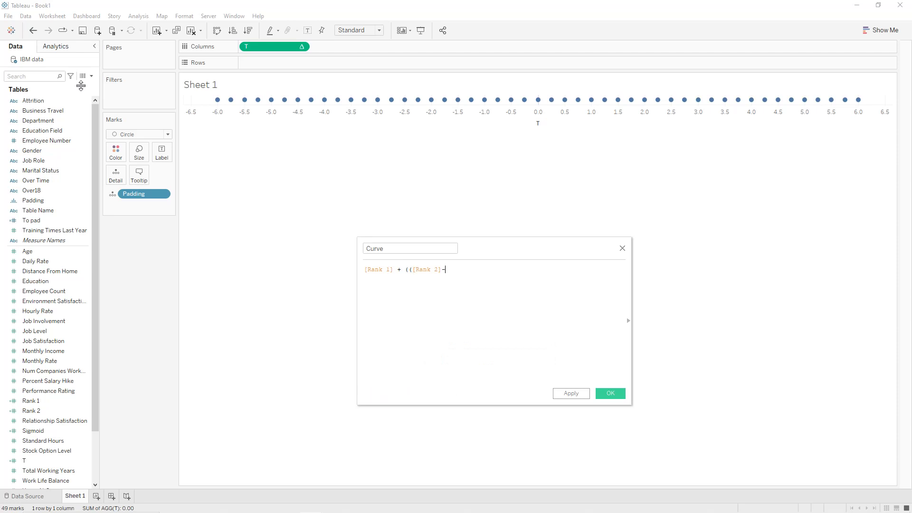
{"action": "type", "text": "ran"}
{"action": "key", "text": "Down"}
{"action": "key", "text": "Return"}
{"action": "type", "text": ")*si"}
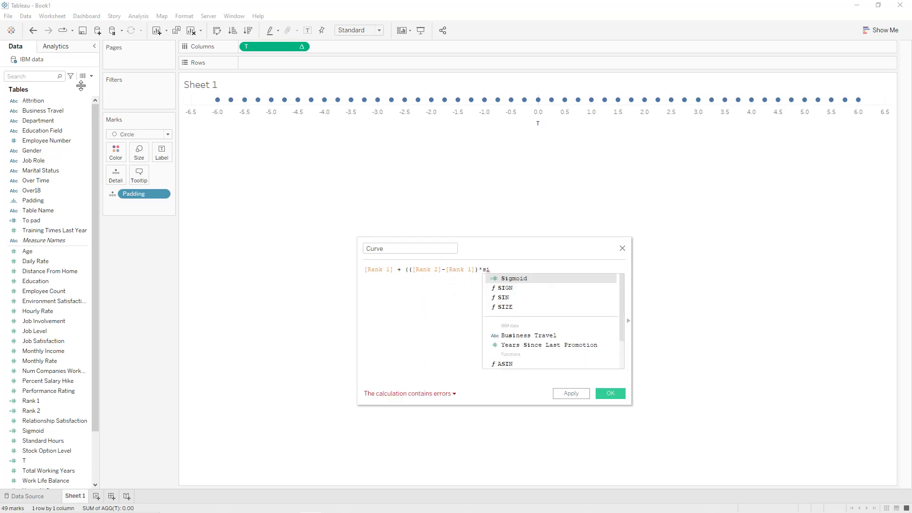
{"action": "key", "text": "Return"}
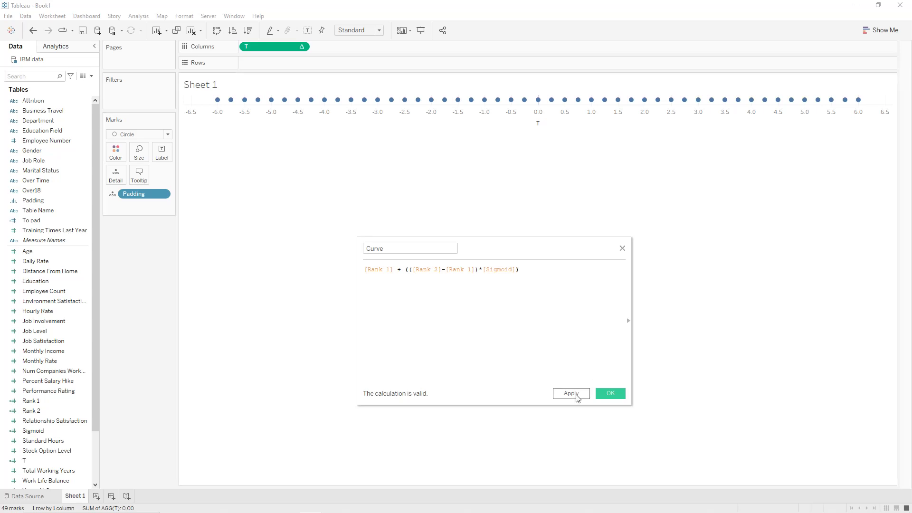
{"action": "left_click", "coordinate": [572, 394]}
{"action": "left_click", "coordinate": [617, 395]}
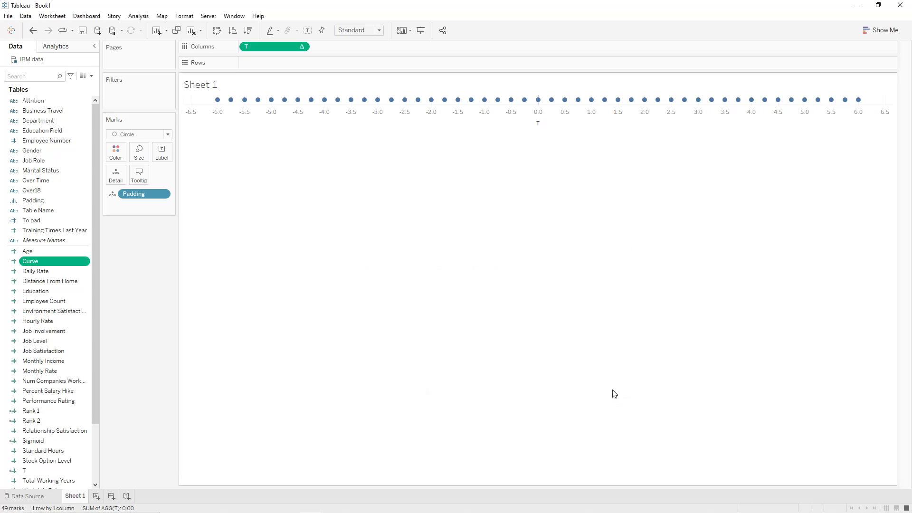
Place Curve on Rows and add Education Field and Department as detail on the marks
{"action": "left_click_drag", "start_coordinate": [70, 260], "coordinate": [287, 65]}
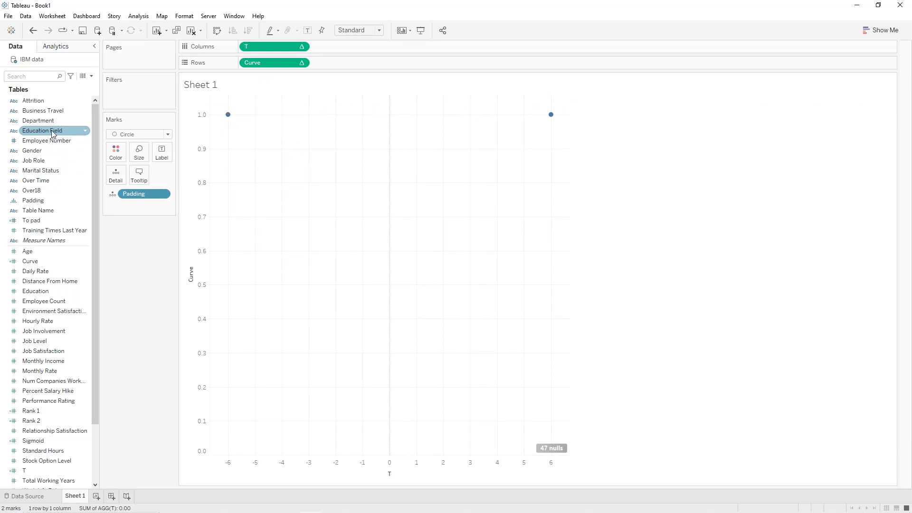
{"action": "left_click_drag", "start_coordinate": [53, 133], "coordinate": [116, 179]}
{"action": "left_click_drag", "start_coordinate": [56, 121], "coordinate": [119, 173]}
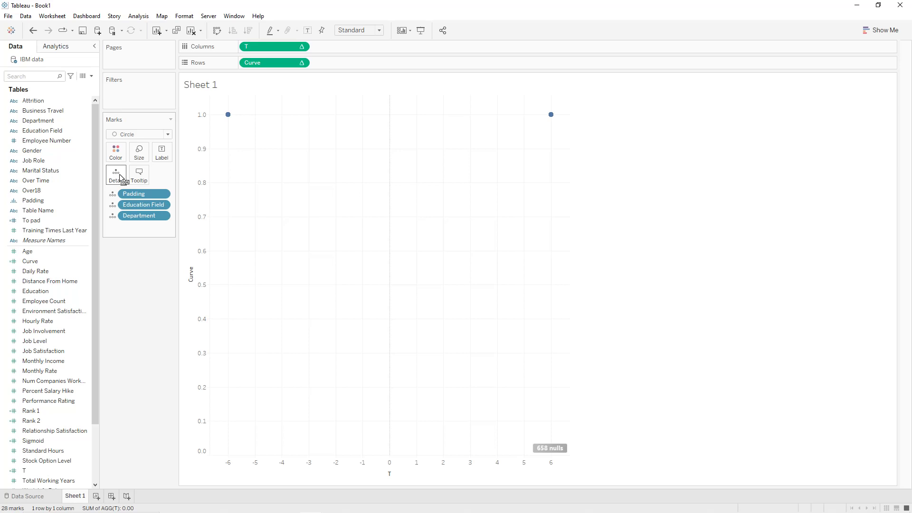
Compute Curve's nested Rank 1 table calculation over specific dimensions in the order Education Field, Department, Padding
{"action": "left_click", "coordinate": [300, 64]}
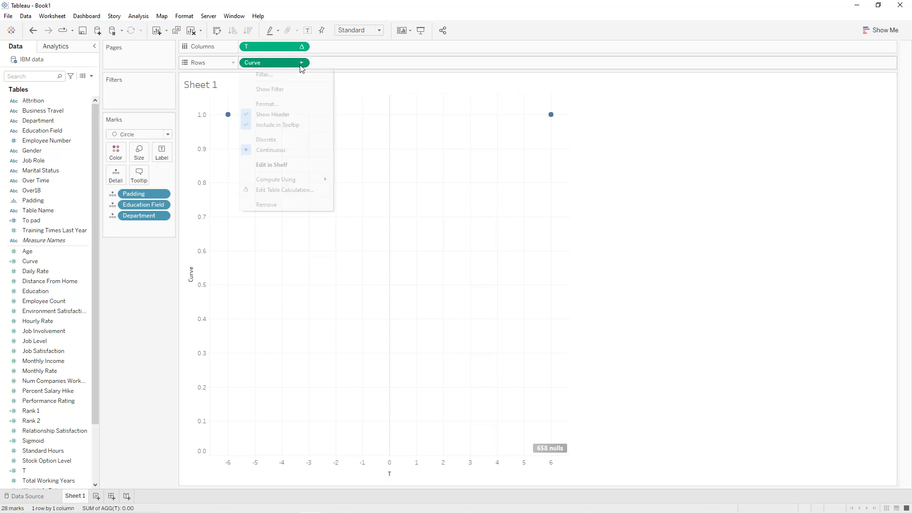
{"action": "left_click", "coordinate": [304, 192]}
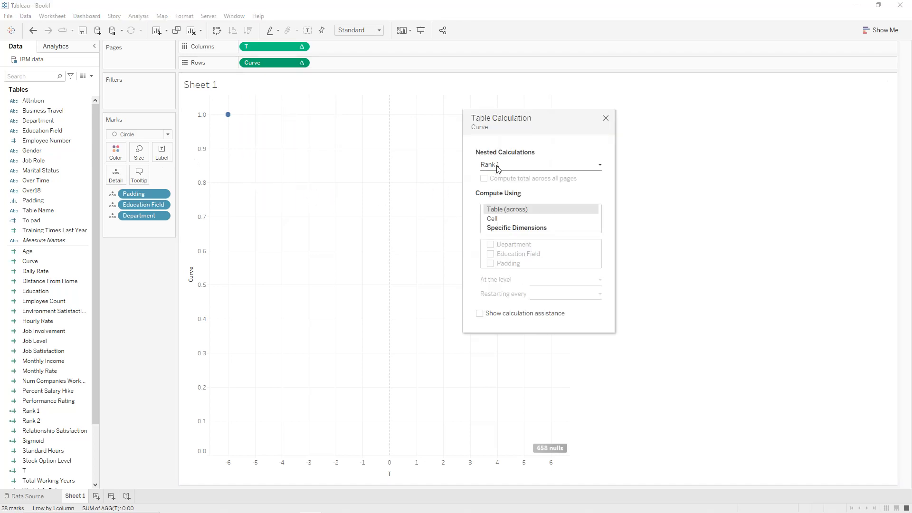
{"action": "left_click", "coordinate": [502, 229]}
{"action": "left_click", "coordinate": [502, 254]}
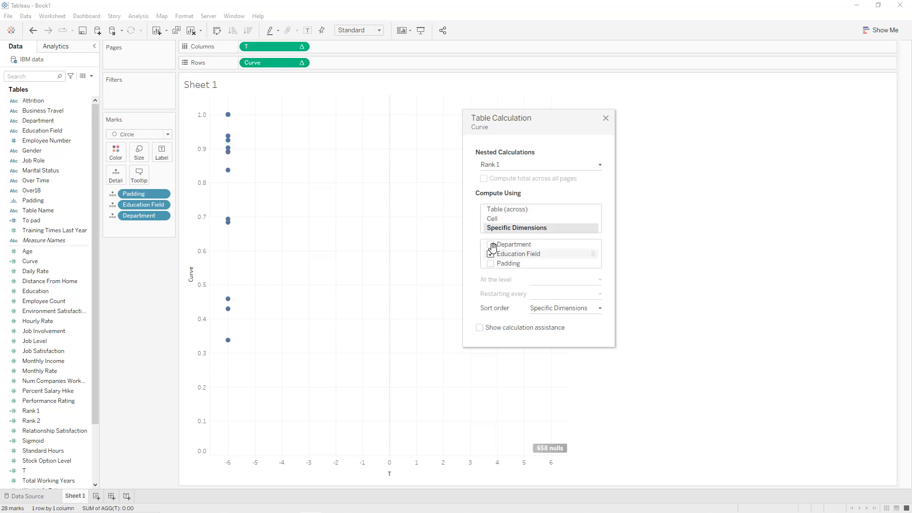
{"action": "left_click", "coordinate": [491, 244]}
{"action": "left_click", "coordinate": [491, 264]}
{"action": "left_click_drag", "start_coordinate": [503, 253], "coordinate": [507, 250]}
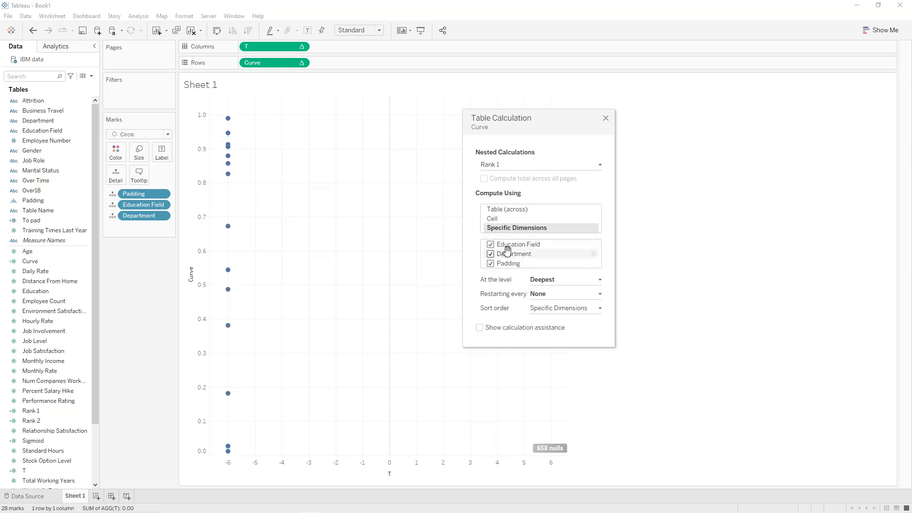
Compute Curve's nested Rank 2 calculation over Department, Education Field and Padding, and review the dimensions used by nested T
{"action": "left_click", "coordinate": [503, 165]}
{"action": "left_click", "coordinate": [504, 185]}
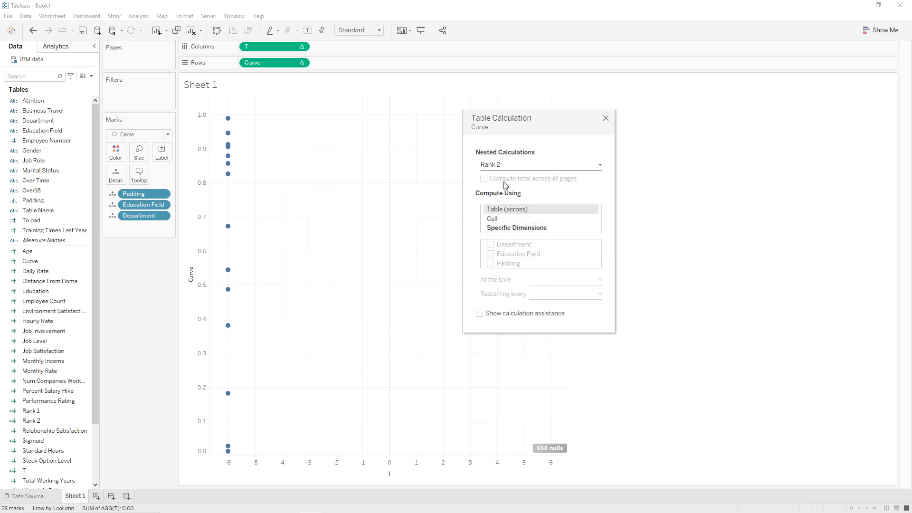
{"action": "left_click", "coordinate": [505, 230]}
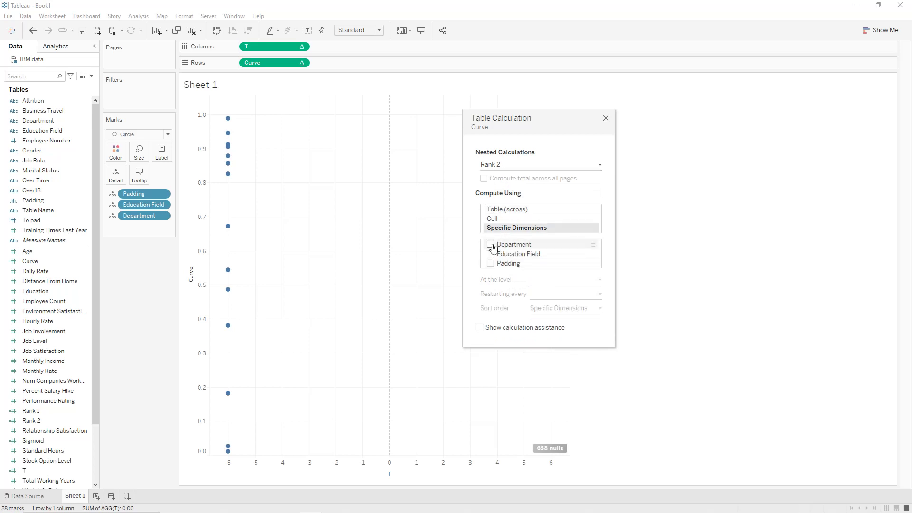
{"action": "left_click", "coordinate": [492, 247]}
{"action": "left_click", "coordinate": [491, 255]}
{"action": "left_click", "coordinate": [491, 264]}
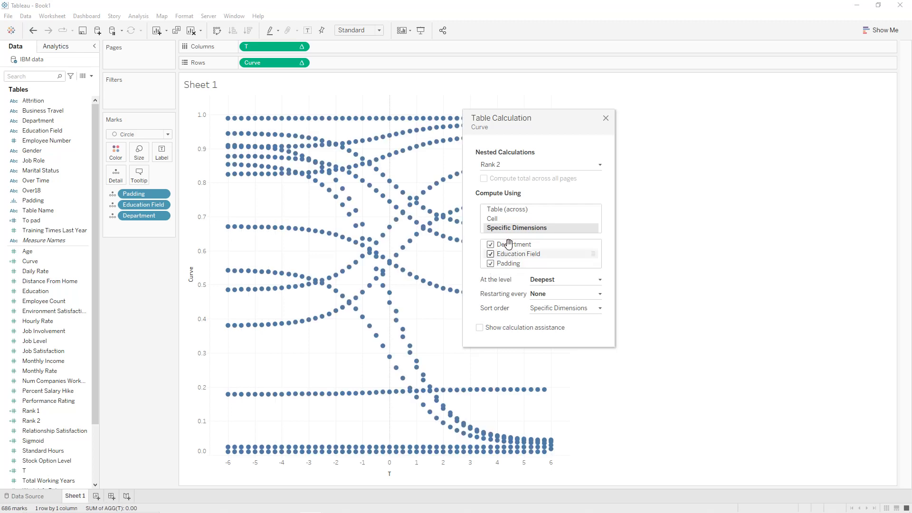
{"action": "left_click", "coordinate": [518, 167]}
{"action": "left_click", "coordinate": [518, 190]}
{"action": "left_click", "coordinate": [519, 169]}
{"action": "left_click", "coordinate": [511, 192]}
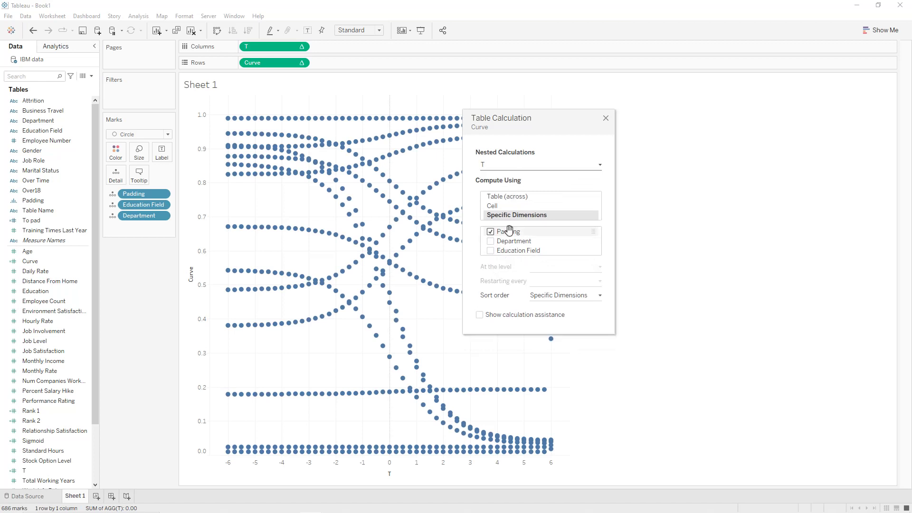
{"action": "left_click", "coordinate": [605, 118]}
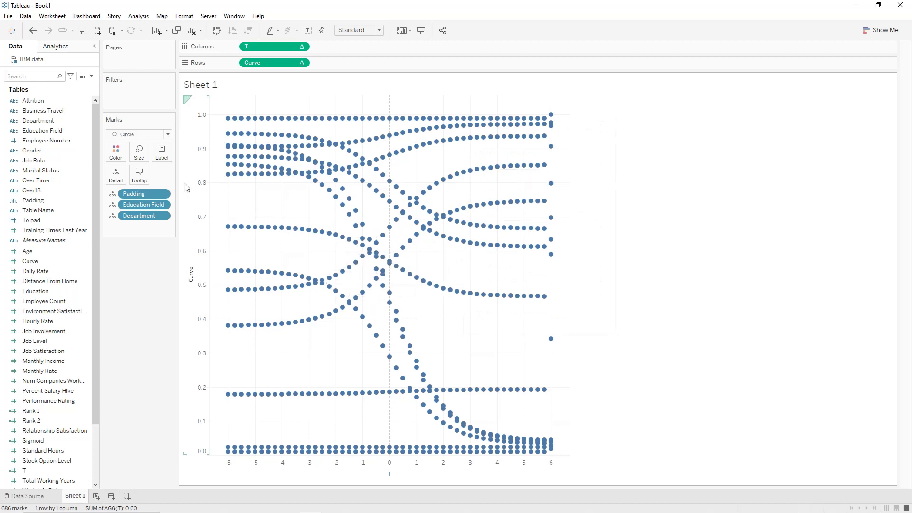
Change the mark type to Line and use Padding as the line path
{"action": "left_click", "coordinate": [164, 137]}
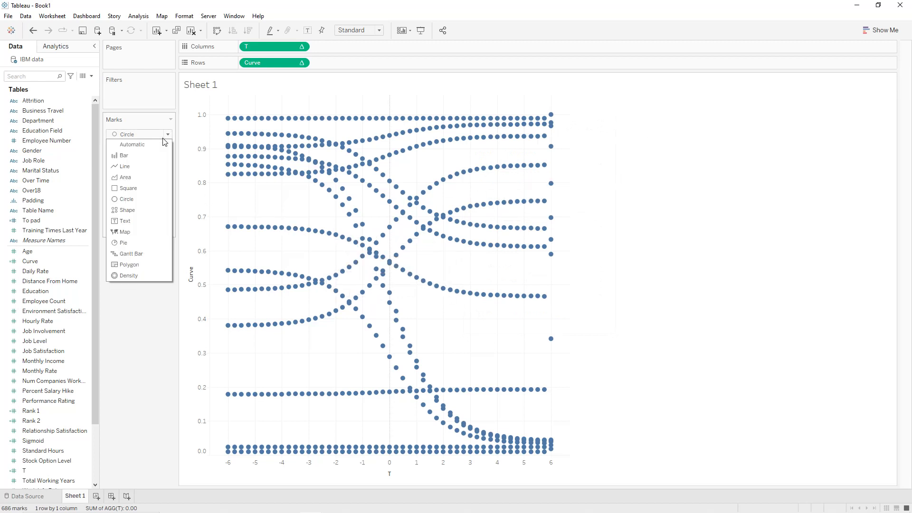
{"action": "left_click", "coordinate": [157, 166]}
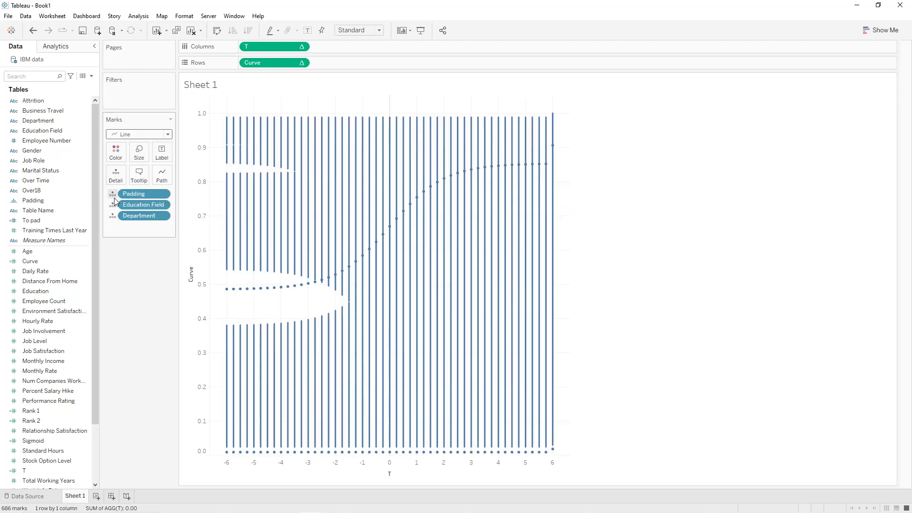
{"action": "left_click", "coordinate": [113, 194]}
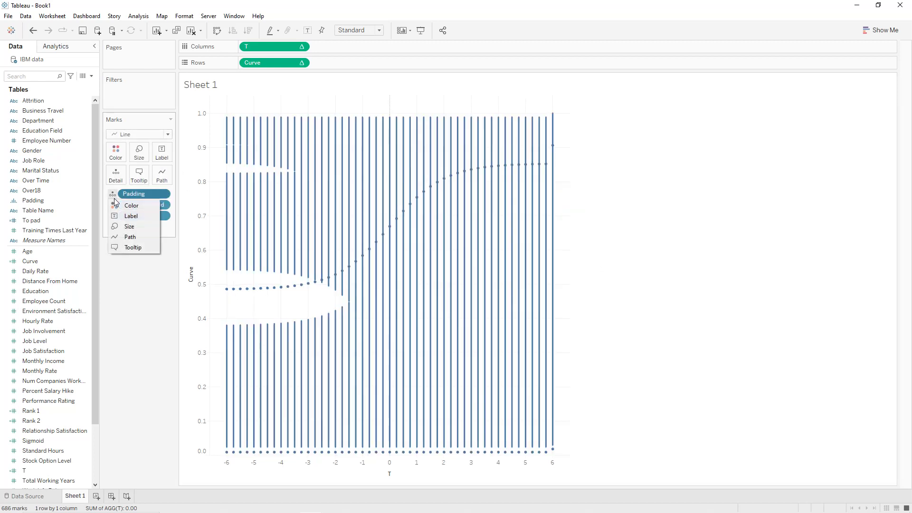
{"action": "left_click", "coordinate": [128, 237]}
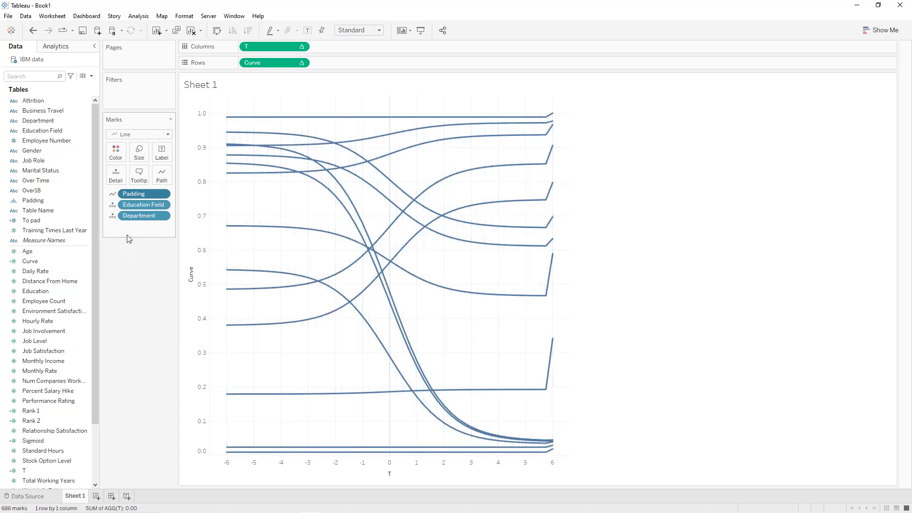
Fix the T axis range from -5.5 to 5.5
{"action": "mouse_move", "coordinate": [551, 122]}
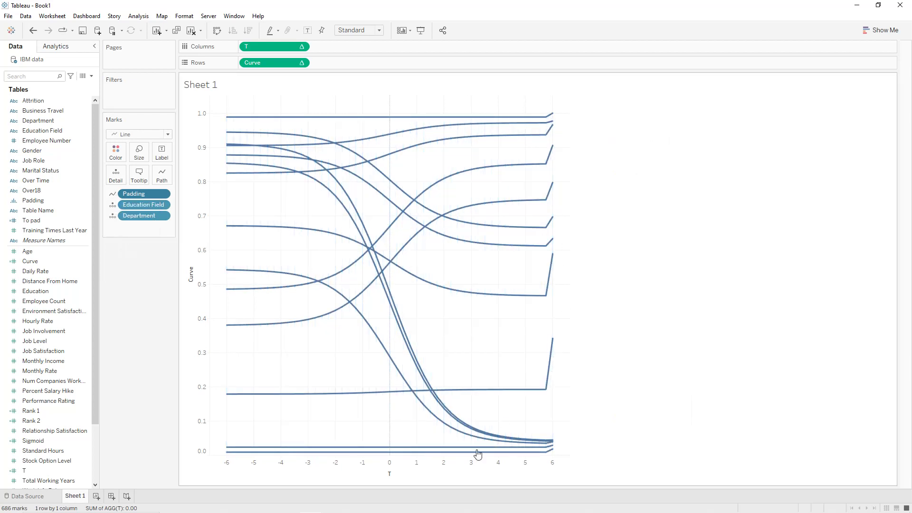
{"action": "double_click", "coordinate": [412, 477]}
{"action": "left_click", "coordinate": [364, 187]}
{"action": "double_click", "coordinate": [373, 221]}
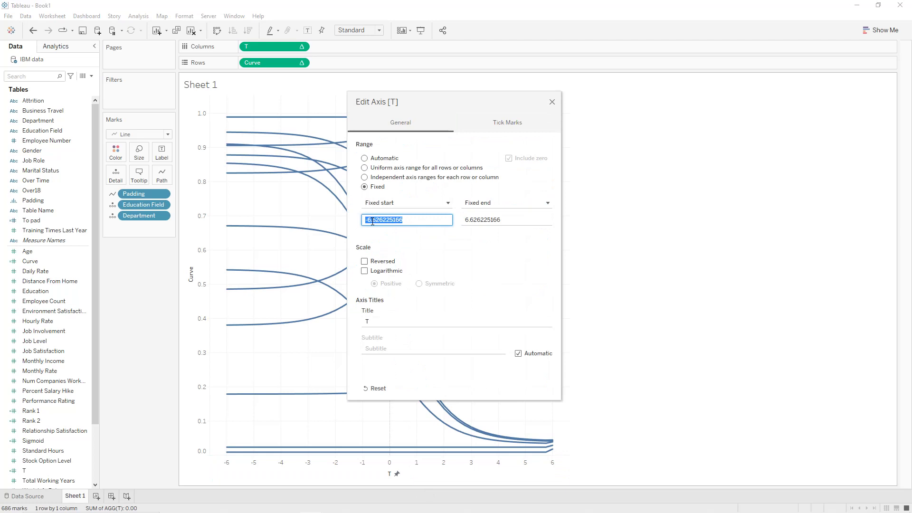
{"action": "type", "text": "-5.5"}
{"action": "double_click", "coordinate": [483, 220]}
{"action": "type", "text": "5"}
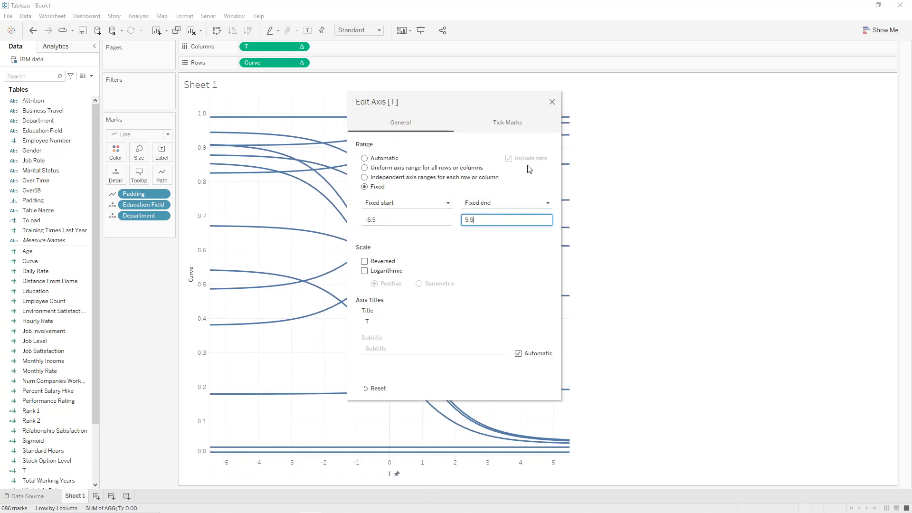
{"action": "left_click", "coordinate": [552, 102]}
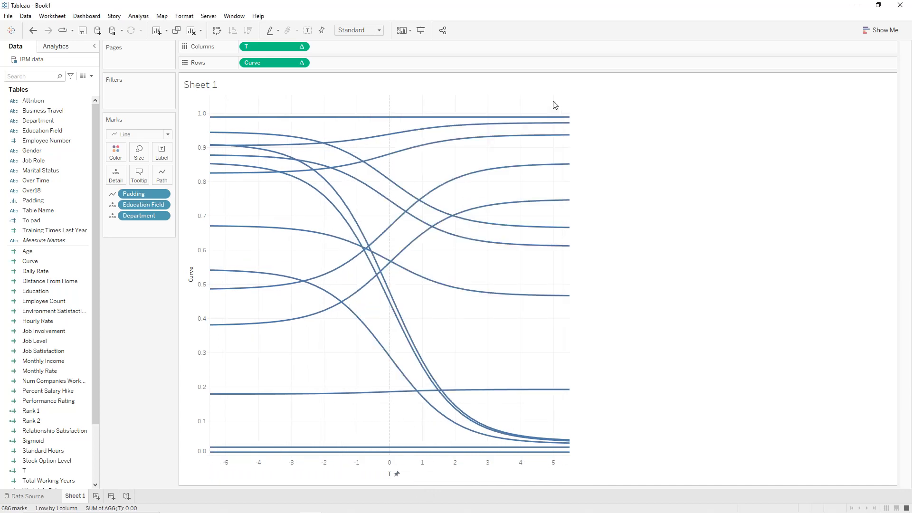
Turn off the grid lines in the workbook formatting and expand the remaining line options
{"action": "mouse_move", "coordinate": [406, 210]}
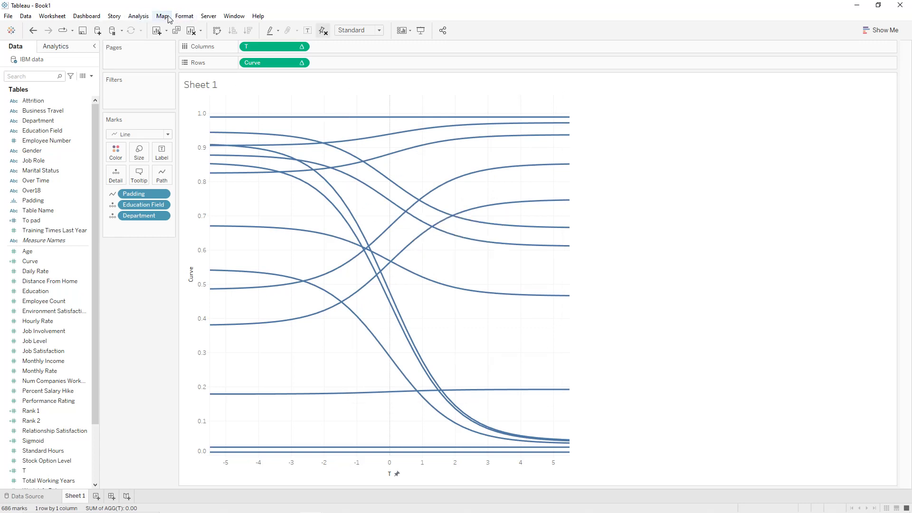
{"action": "left_click", "coordinate": [189, 20]}
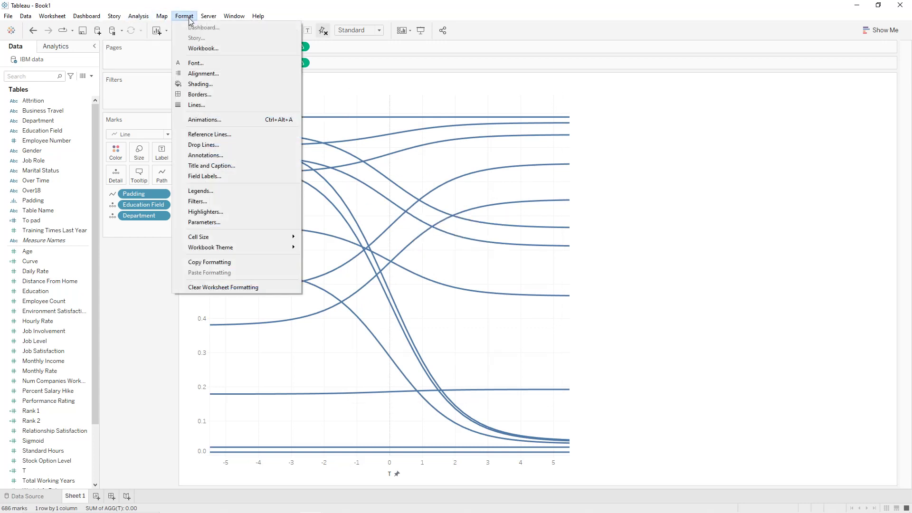
{"action": "left_click", "coordinate": [194, 49]}
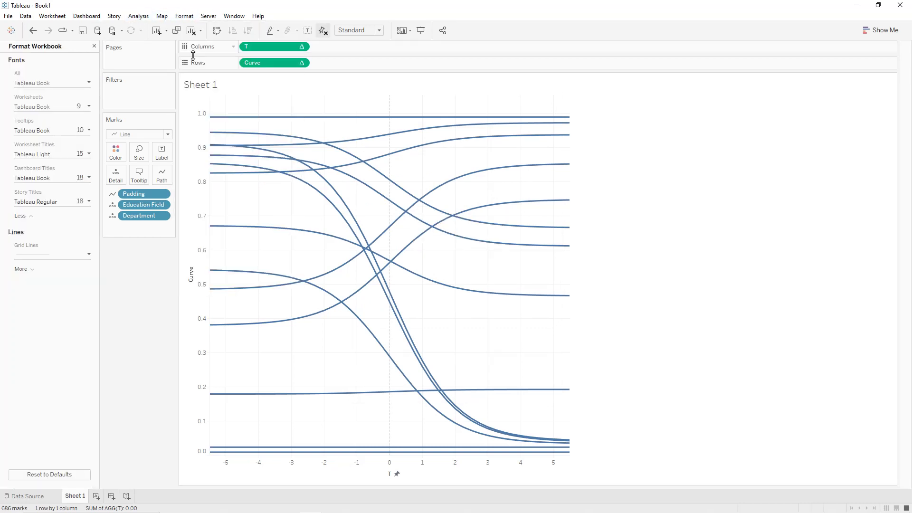
{"action": "left_click", "coordinate": [30, 269]}
{"action": "left_click", "coordinate": [31, 255]}
{"action": "left_click", "coordinate": [33, 273]}
{"action": "left_click", "coordinate": [26, 297]}
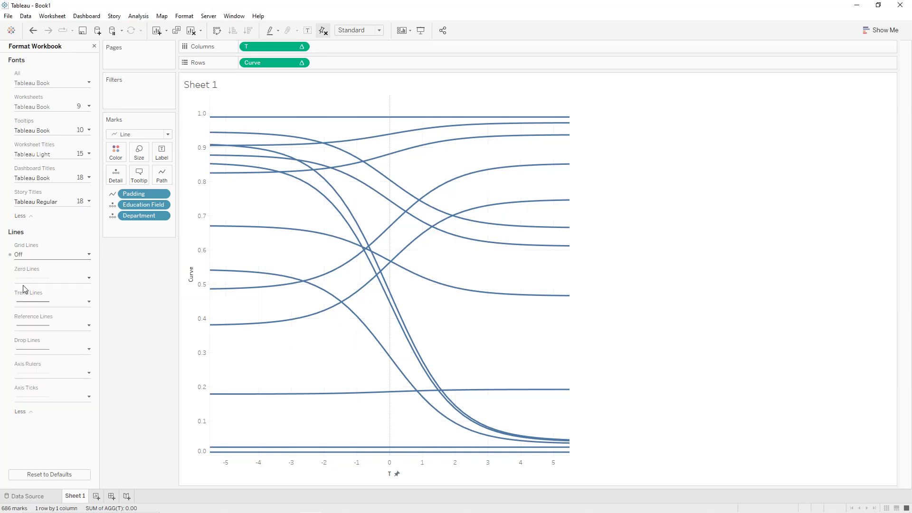
Turn off the zero lines and axis rulers in the workbook formatting, and close the formatting pane
{"action": "left_click", "coordinate": [35, 278]}
{"action": "left_click", "coordinate": [35, 296]}
{"action": "left_click", "coordinate": [34, 318]}
{"action": "left_click", "coordinate": [117, 317]}
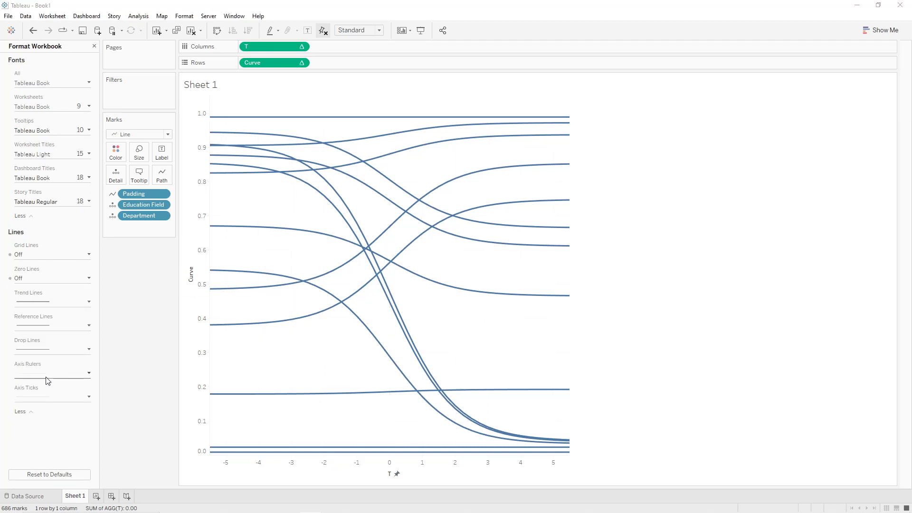
{"action": "left_click", "coordinate": [47, 373]}
{"action": "left_click", "coordinate": [43, 226]}
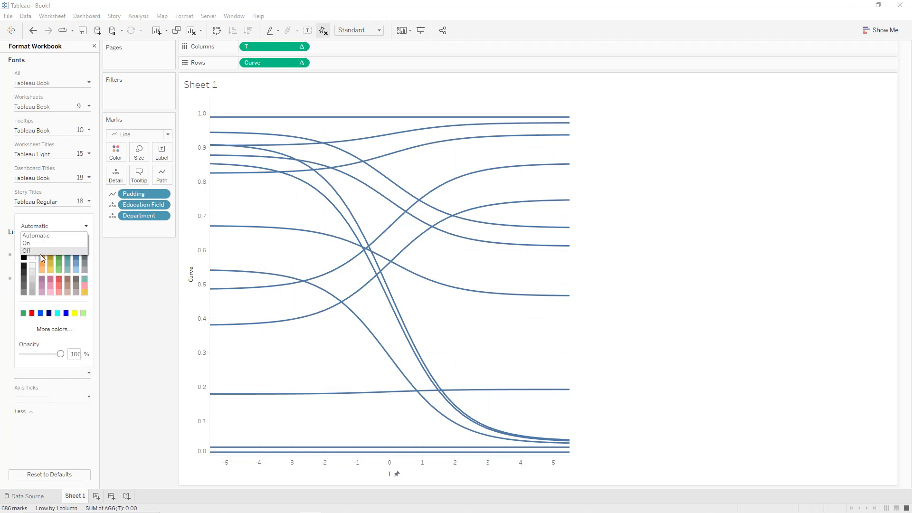
{"action": "left_click", "coordinate": [40, 247]}
{"action": "left_click", "coordinate": [45, 404]}
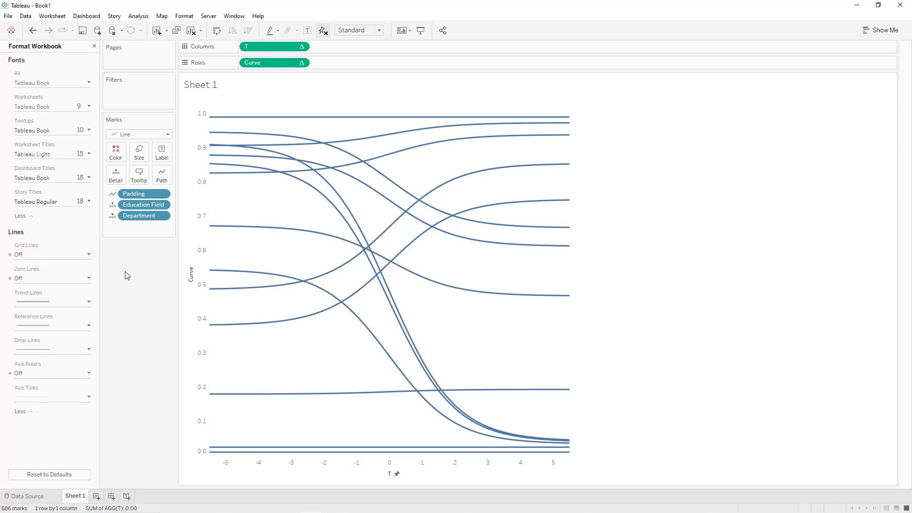
{"action": "left_click", "coordinate": [95, 47]}
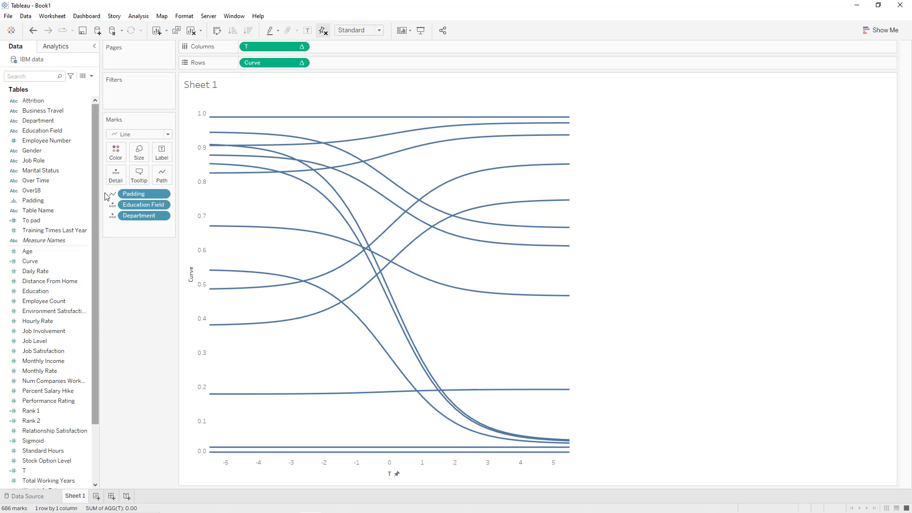
Color the lines by Education Field and reverse the scale of the Curve axis
{"action": "left_click", "coordinate": [118, 215]}
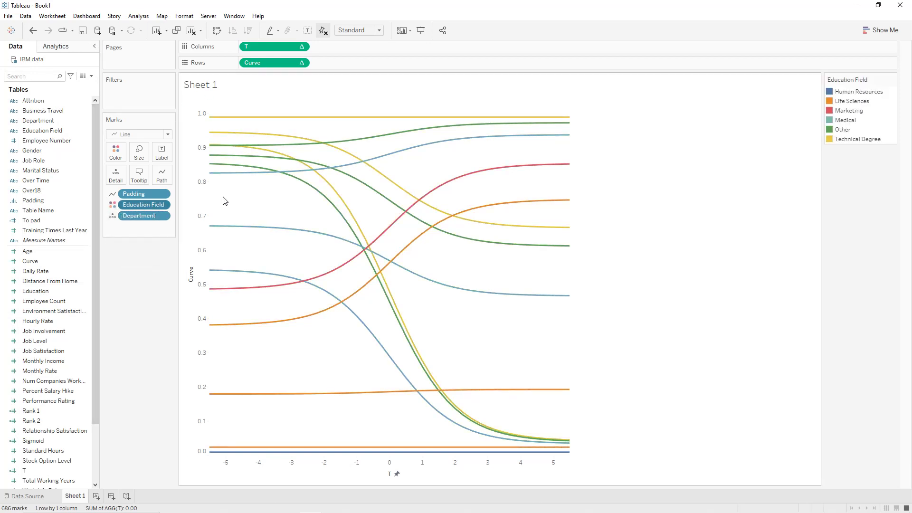
{"action": "double_click", "coordinate": [200, 192]}
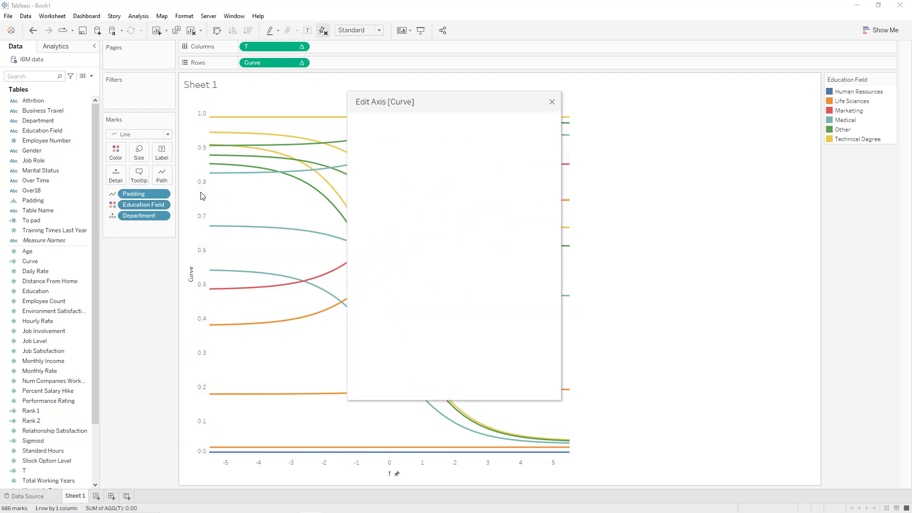
{"action": "left_click", "coordinate": [364, 261]}
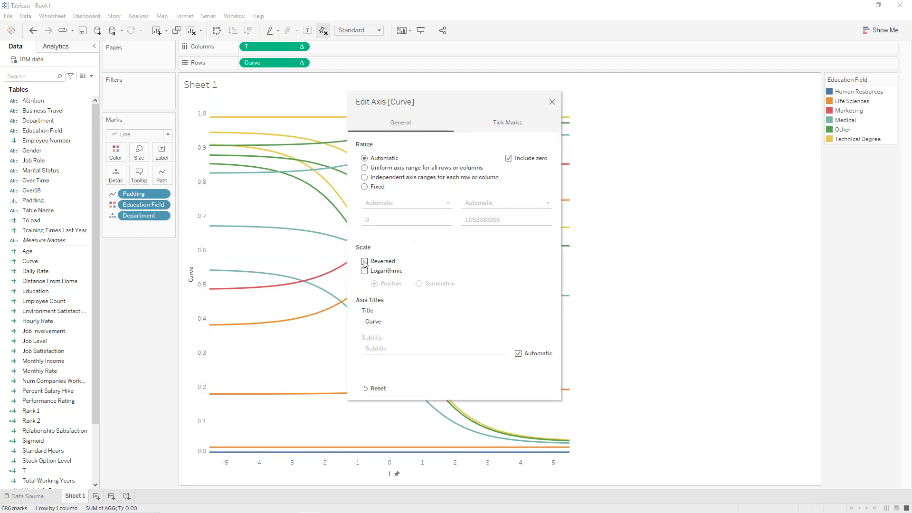
{"action": "left_click", "coordinate": [552, 102]}
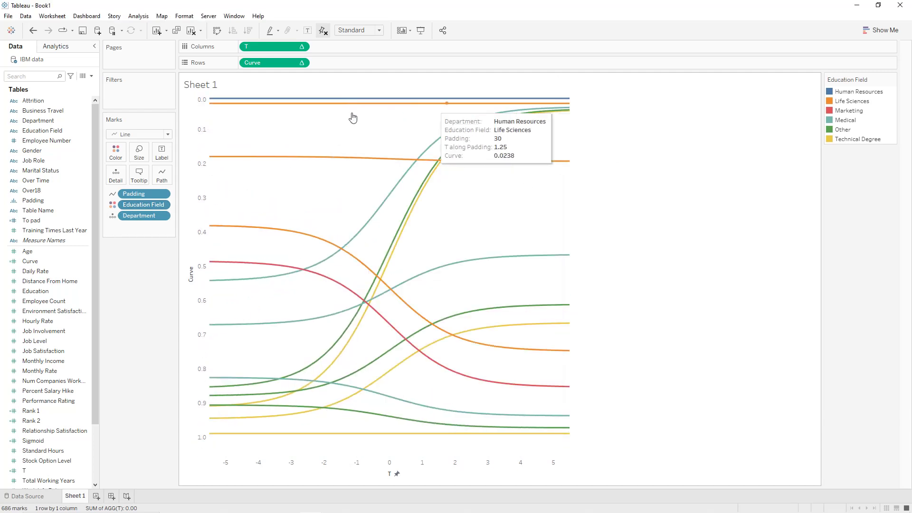
{"action": "mouse_move", "coordinate": [216, 101]}
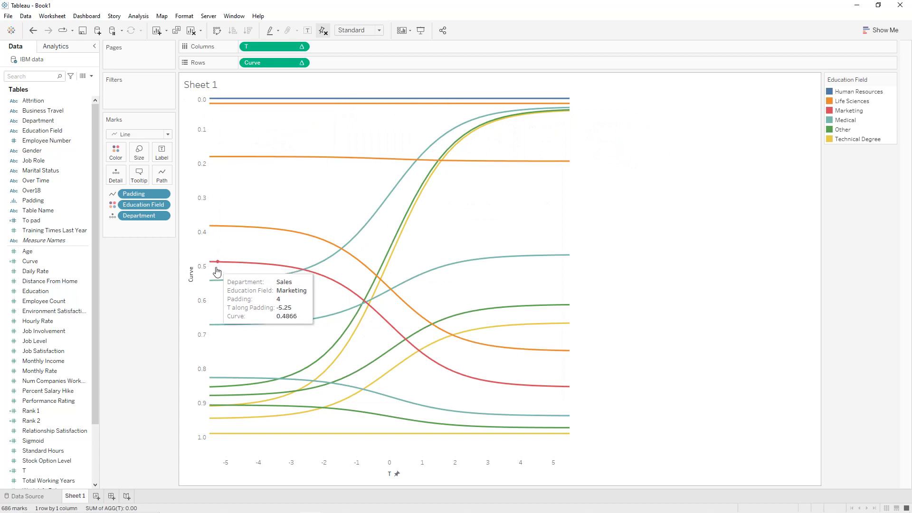
{"action": "mouse_move", "coordinate": [216, 281]}
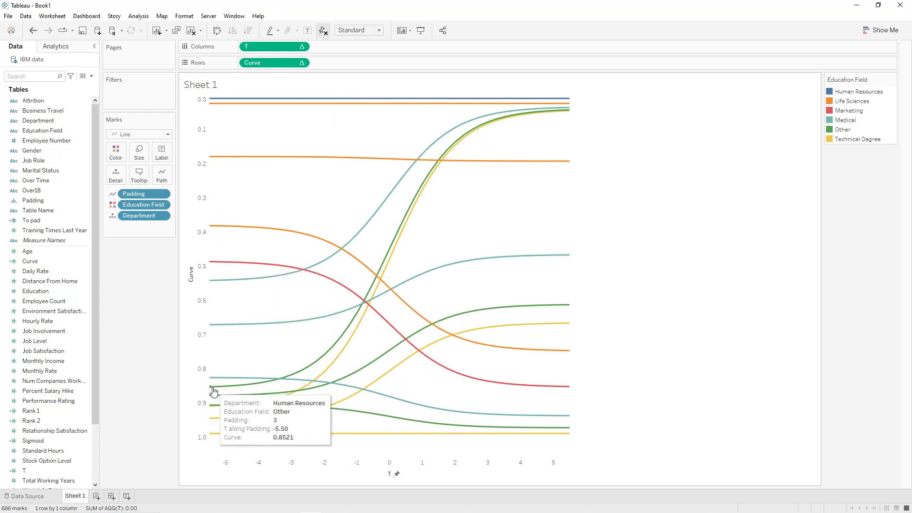
{"action": "mouse_move", "coordinate": [213, 420]}
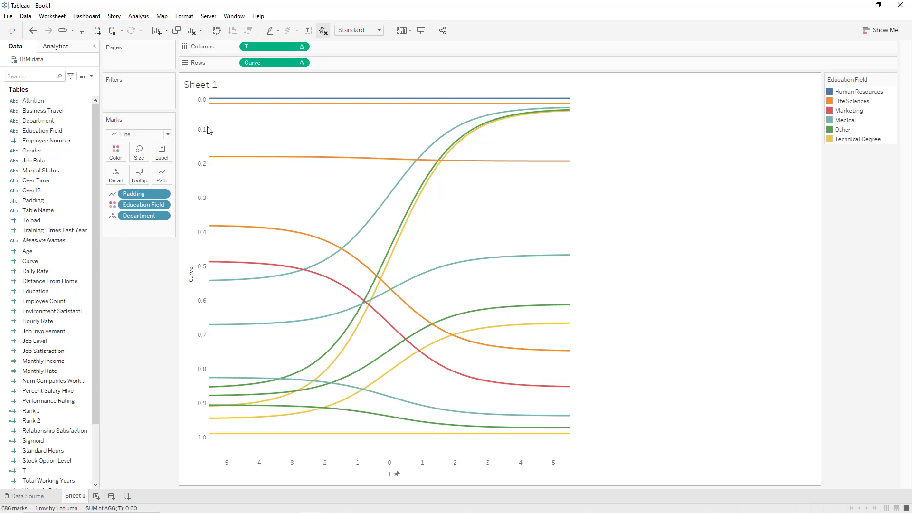
Create a calculated field named Sizing with the formula WINDOW_AVG(SUM([Employee Count]))
{"action": "left_click", "coordinate": [92, 76]}
{"action": "left_click", "coordinate": [71, 84]}
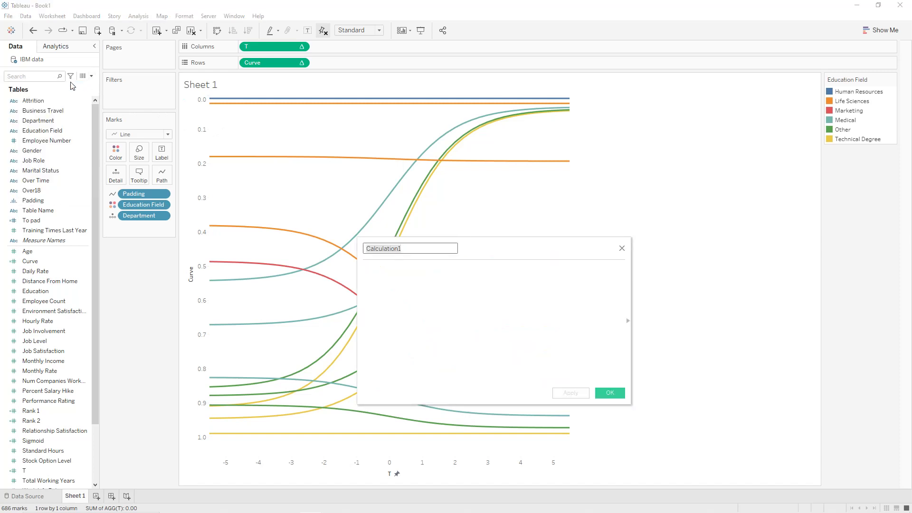
{"action": "type", "text": "Sizing"}
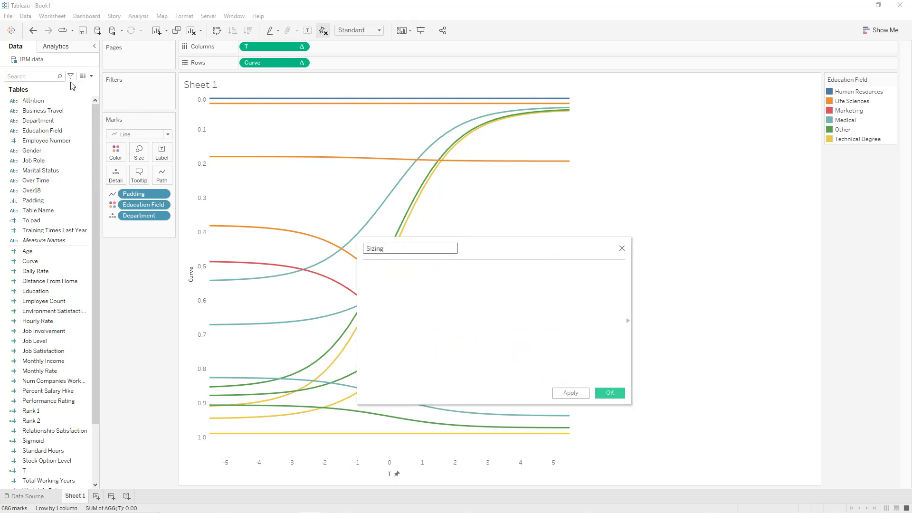
{"action": "key", "text": "Tab"}
{"action": "type", "text": "w"}
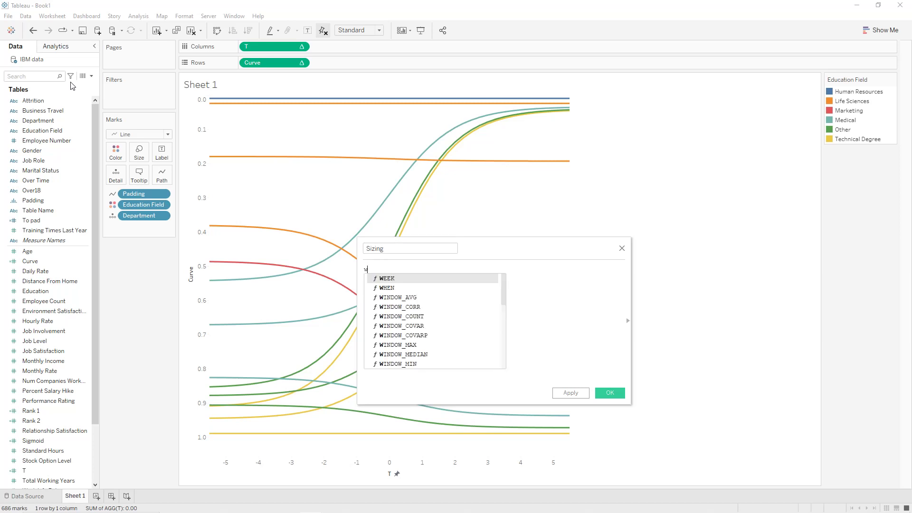
{"action": "type", "text": "ind"}
{"action": "key", "text": "Return"}
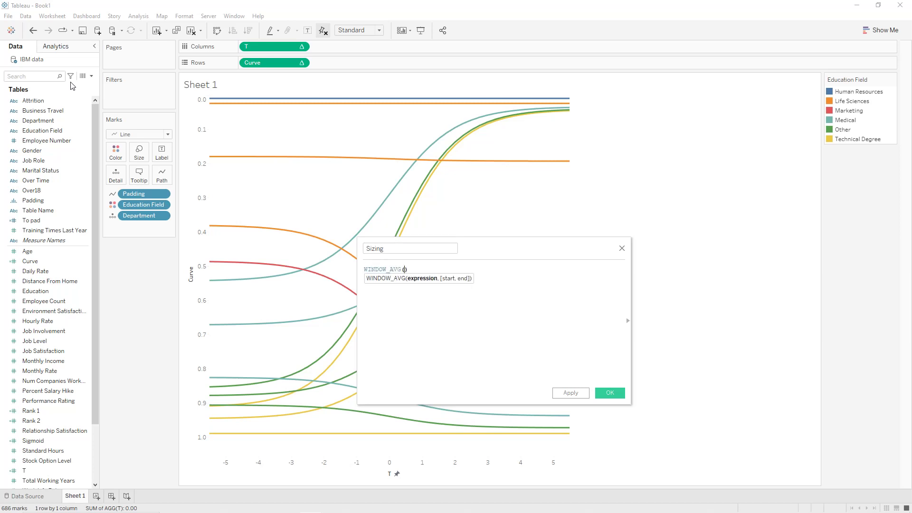
{"action": "type", "text": "su"}
{"action": "key", "text": "Return"}
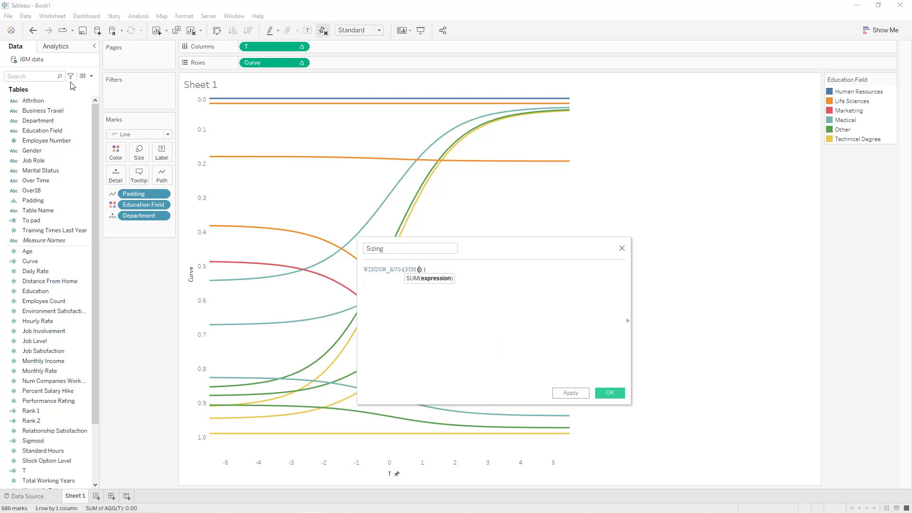
{"action": "type", "text": "emp"}
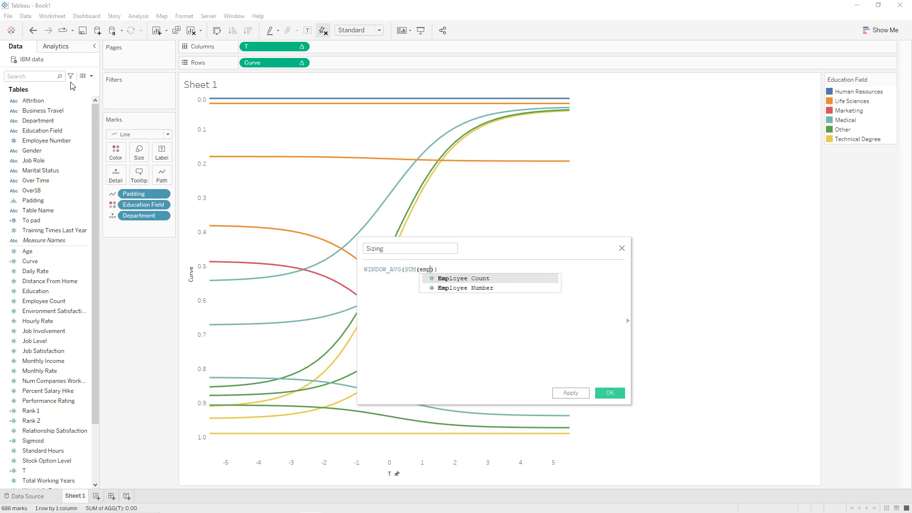
{"action": "key", "text": "Return"}
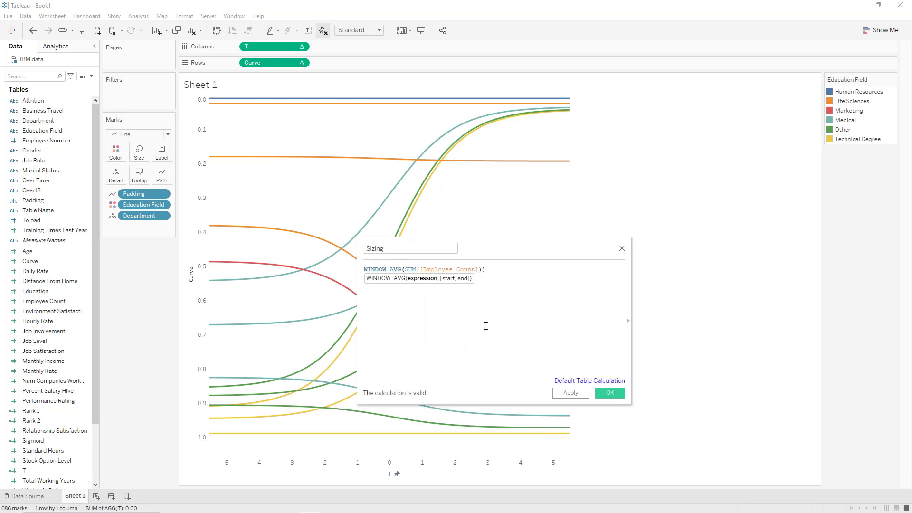
{"action": "left_click", "coordinate": [570, 392]}
{"action": "left_click", "coordinate": [610, 393]}
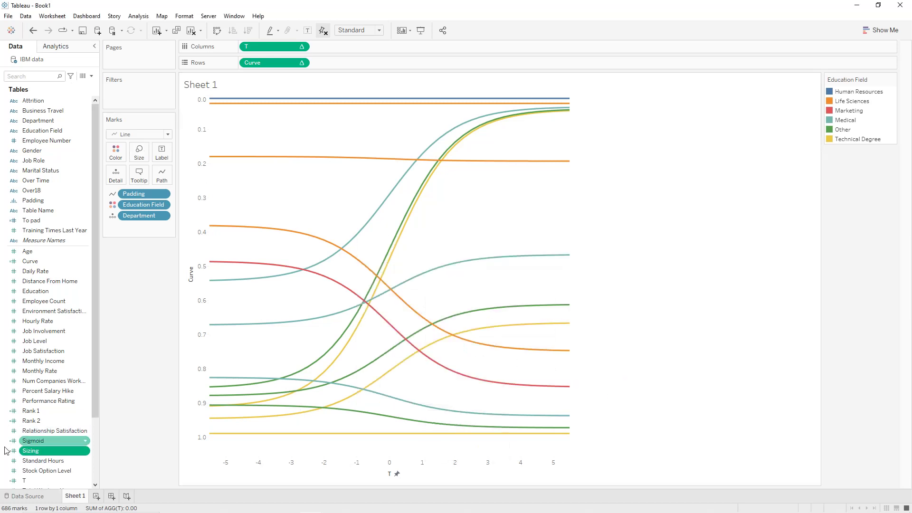
Size the lines by the Sizing field computed using Padding, and increase the overall line thickness
{"action": "left_click_drag", "start_coordinate": [41, 454], "coordinate": [137, 163]}
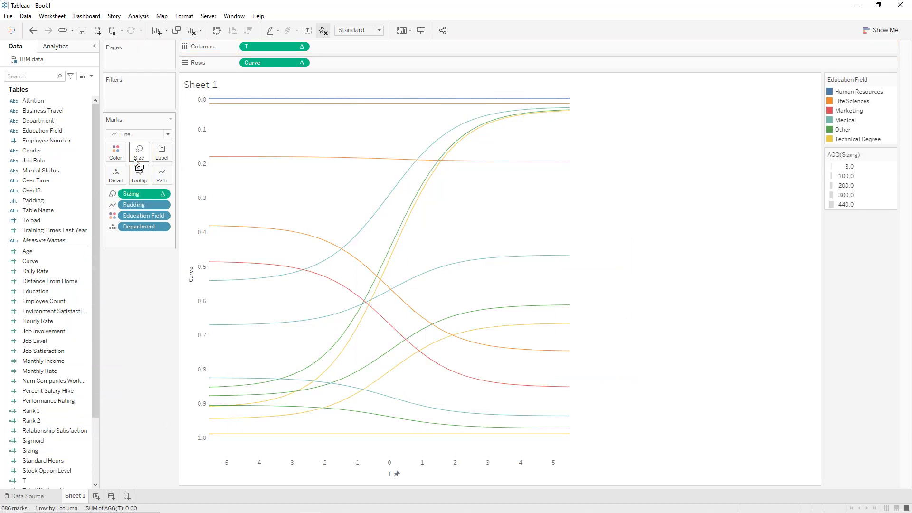
{"action": "left_click", "coordinate": [163, 194]}
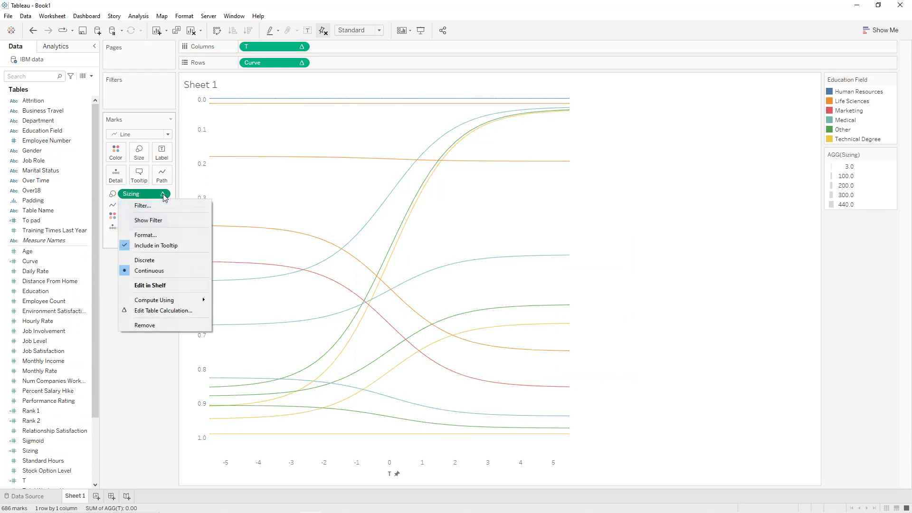
{"action": "mouse_move", "coordinate": [176, 300]}
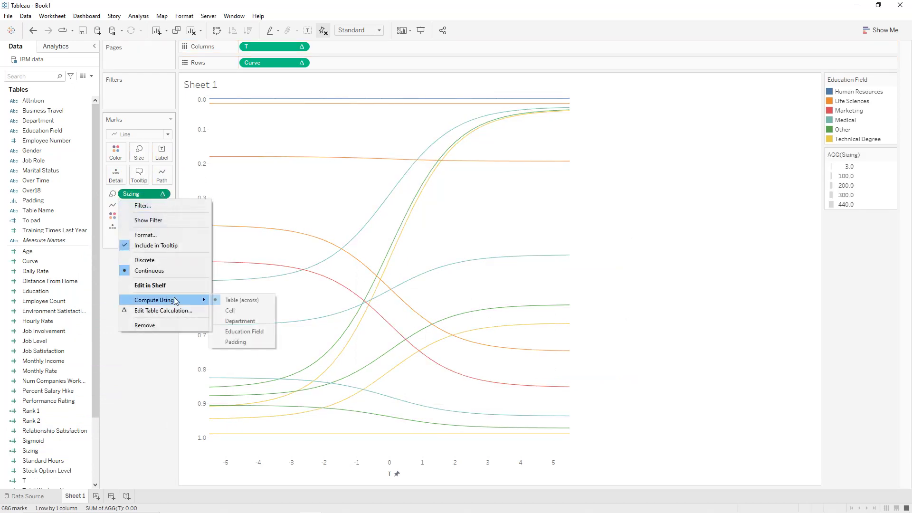
{"action": "left_click", "coordinate": [236, 342]}
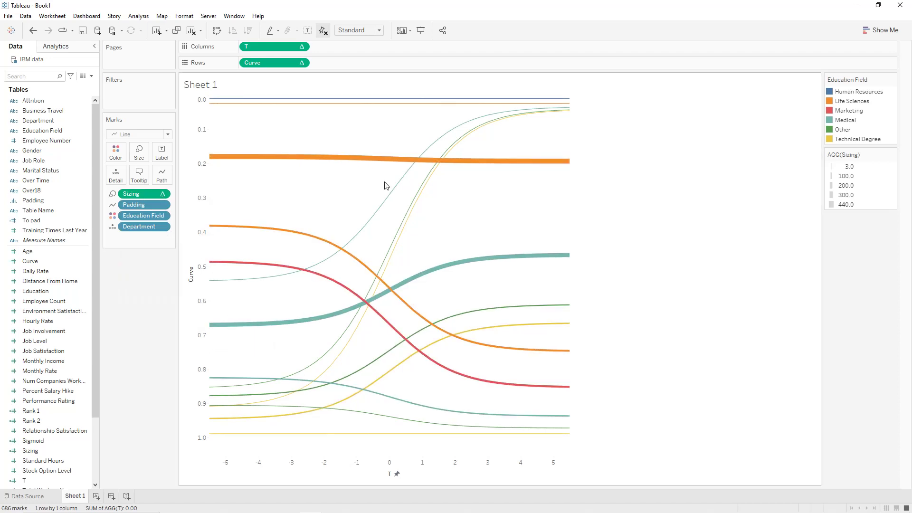
{"action": "left_click", "coordinate": [138, 152]}
{"action": "left_click_drag", "start_coordinate": [158, 176], "coordinate": [195, 177]}
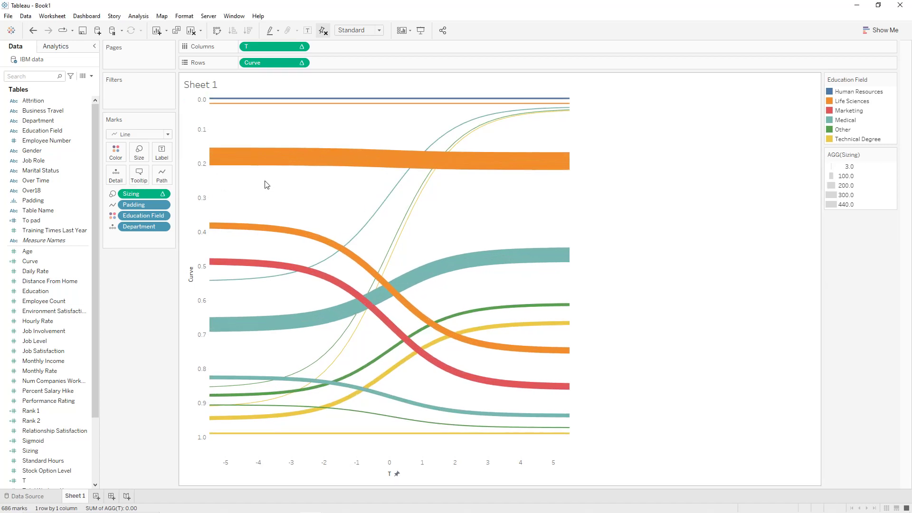
{"action": "mouse_move", "coordinate": [264, 165]}
Fix the Curve axis range from 0 to 1
{"action": "double_click", "coordinate": [199, 208]}
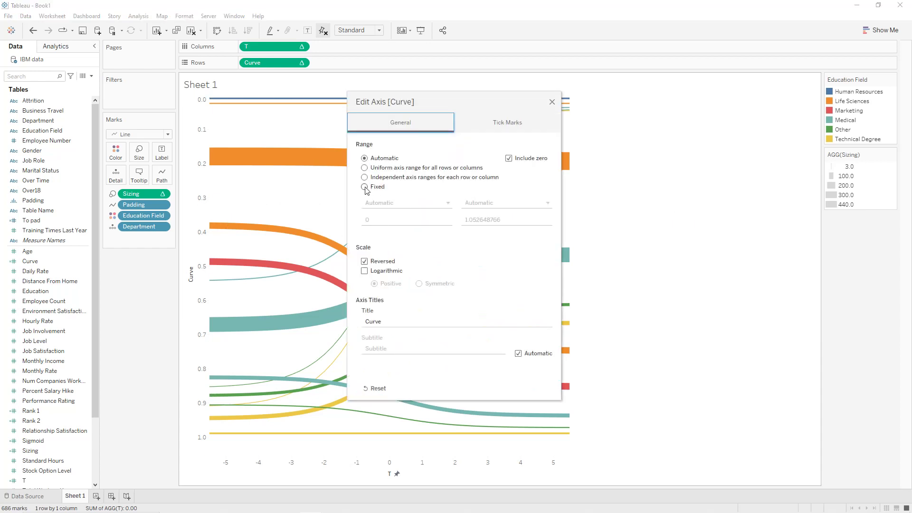
{"action": "left_click", "coordinate": [365, 186]}
{"action": "left_click", "coordinate": [482, 220]}
{"action": "double_click", "coordinate": [482, 220]}
{"action": "type", "text": "1"}
{"action": "left_click", "coordinate": [511, 288]}
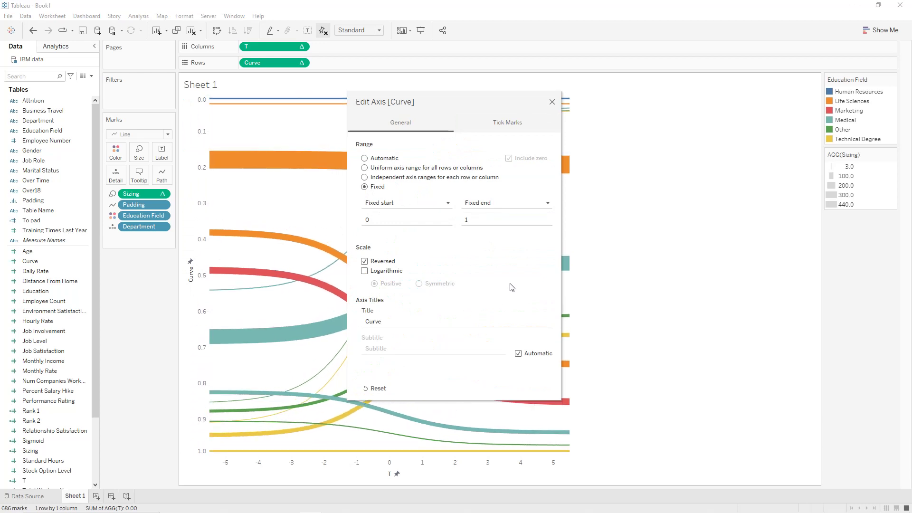
{"action": "left_click", "coordinate": [551, 101]}
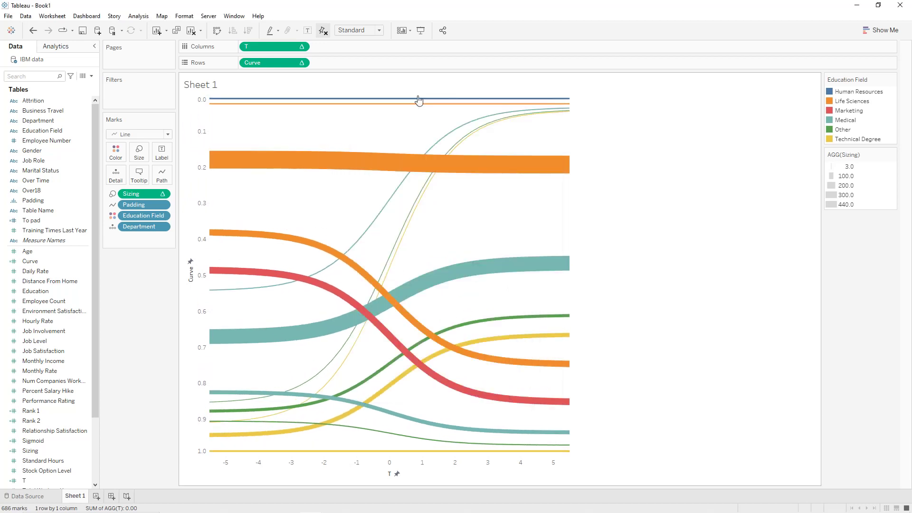
Hide the sheet title and set the default worksheet shading to black
{"action": "right_click", "coordinate": [222, 86]}
{"action": "left_click", "coordinate": [239, 110]}
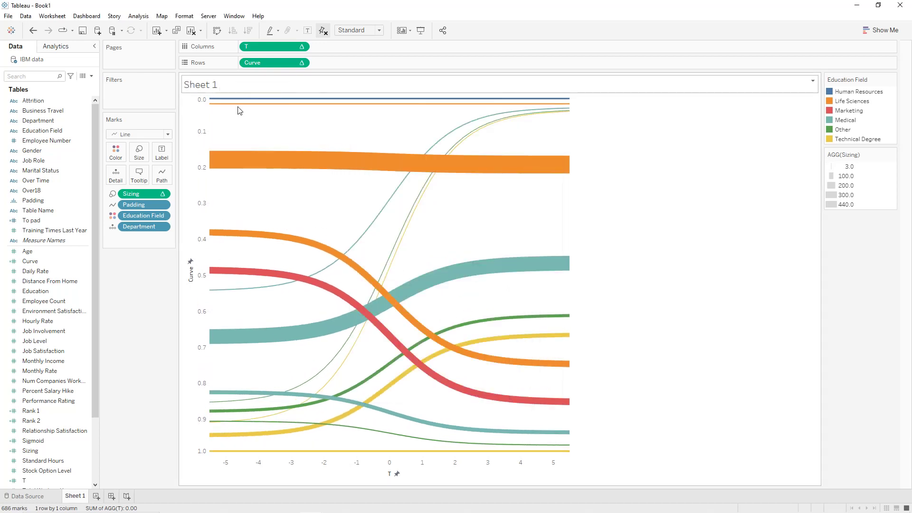
{"action": "right_click", "coordinate": [258, 114]}
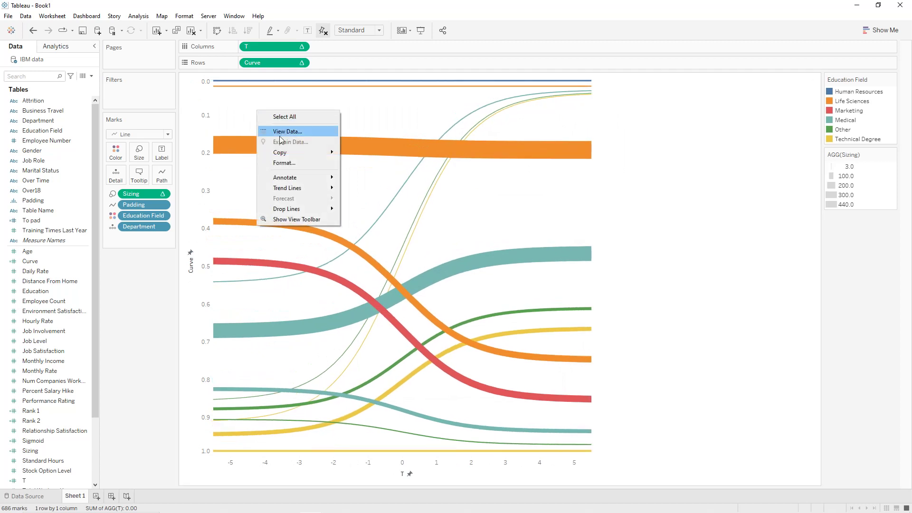
{"action": "left_click", "coordinate": [281, 161]}
{"action": "left_click", "coordinate": [36, 63]}
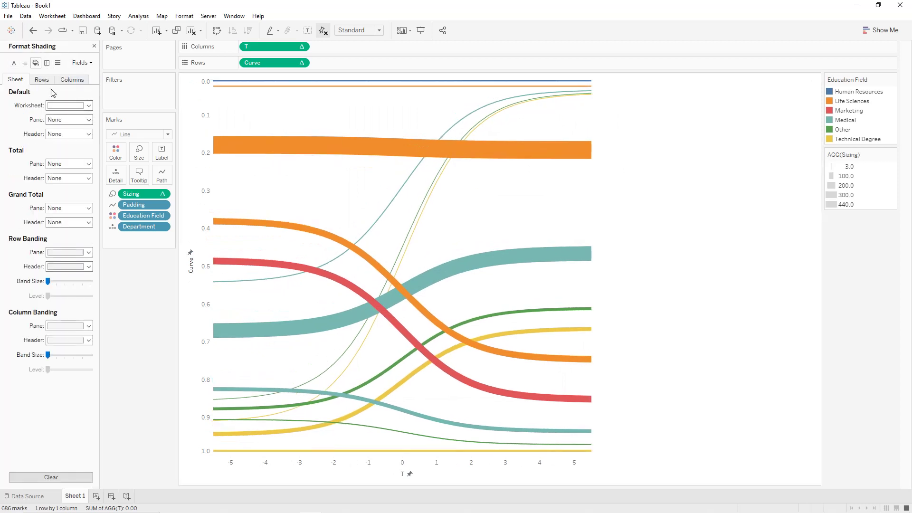
{"action": "left_click", "coordinate": [61, 105]}
{"action": "left_click", "coordinate": [53, 128]}
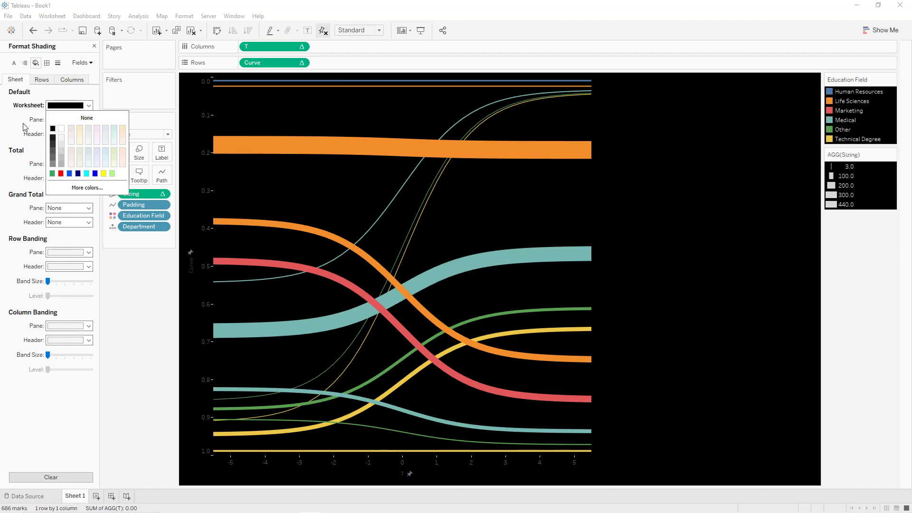
{"action": "left_click", "coordinate": [26, 125]}
Hide the headers of the Curve and T axes
{"action": "right_click", "coordinate": [195, 177]}
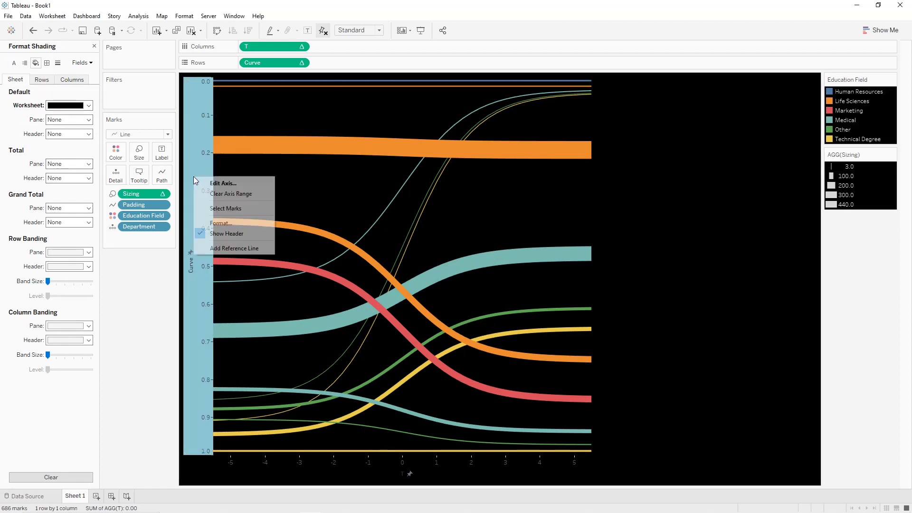
{"action": "left_click", "coordinate": [213, 234]}
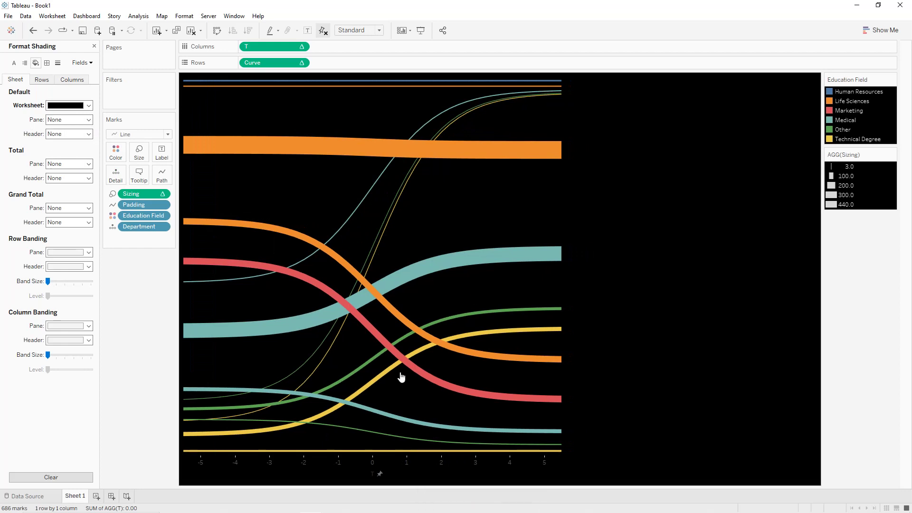
{"action": "right_click", "coordinate": [358, 473]}
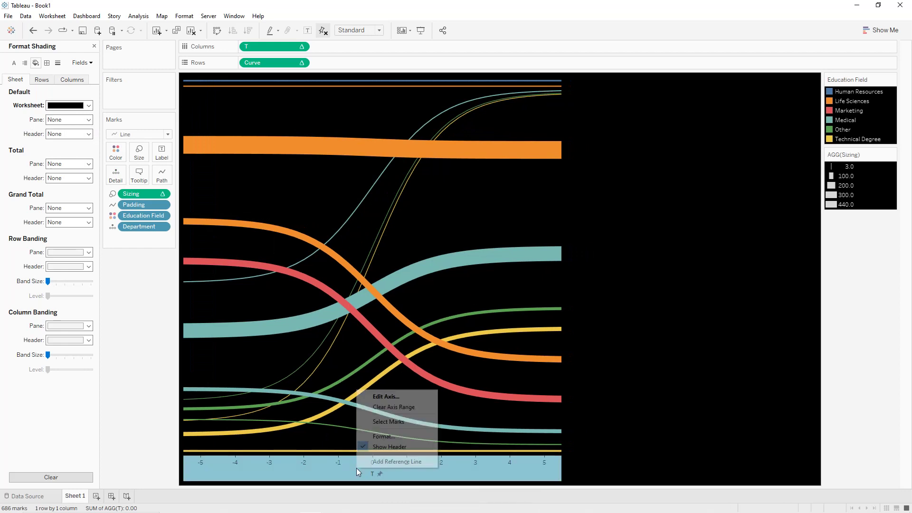
{"action": "left_click", "coordinate": [371, 446]}
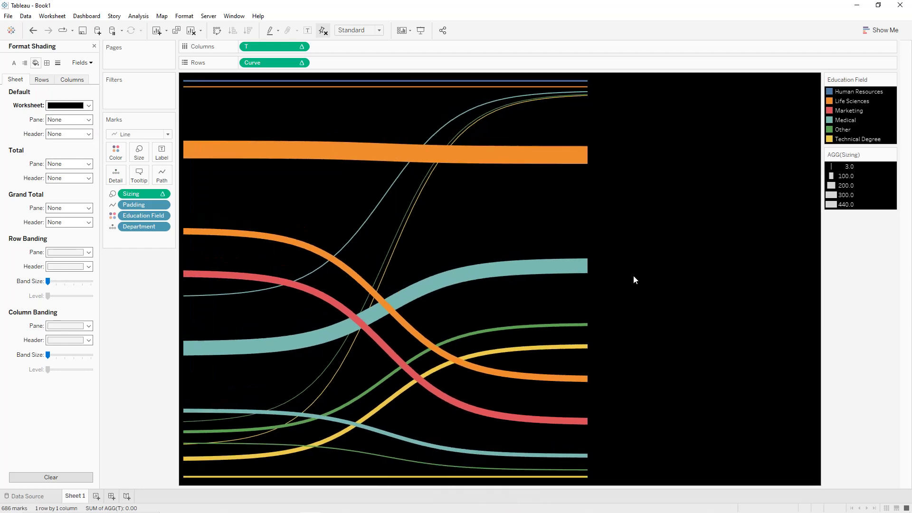
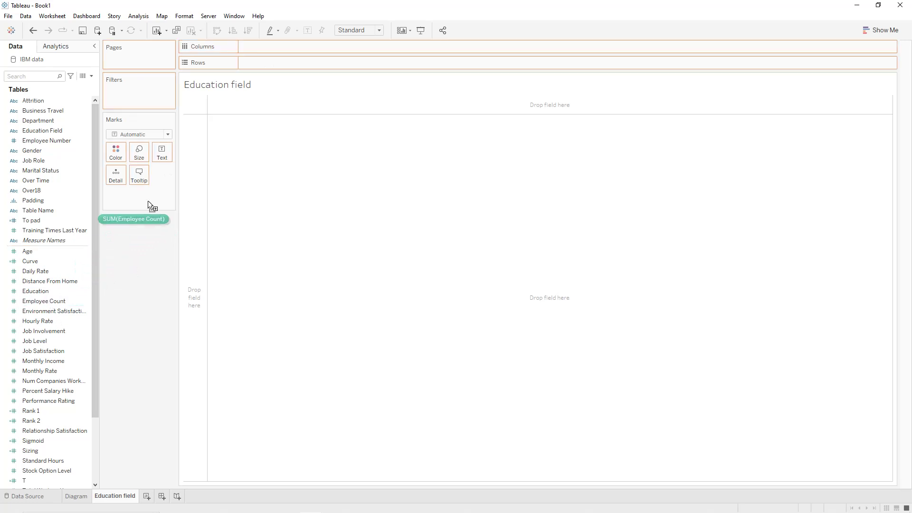
Color the employee count bar by Education Field and convert the measure to percent of total
{"action": "left_click_drag", "start_coordinate": [57, 133], "coordinate": [115, 152]}
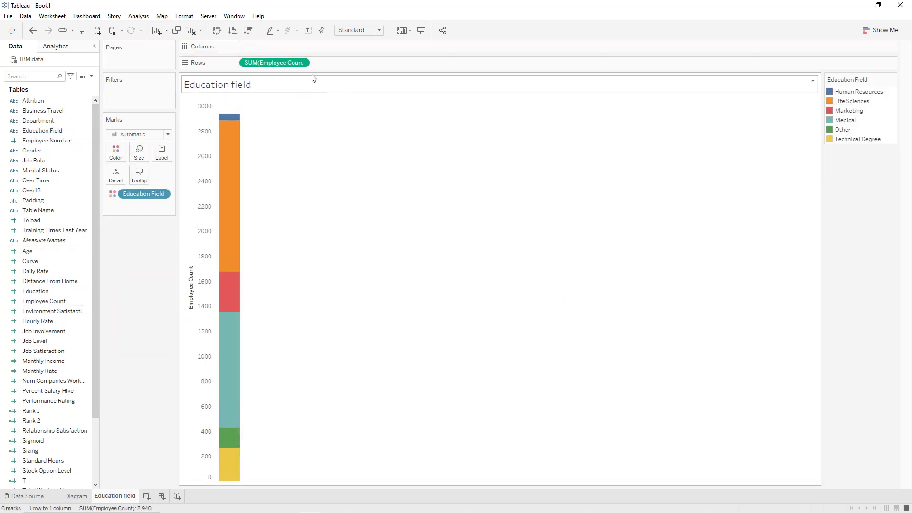
{"action": "left_click", "coordinate": [301, 63]}
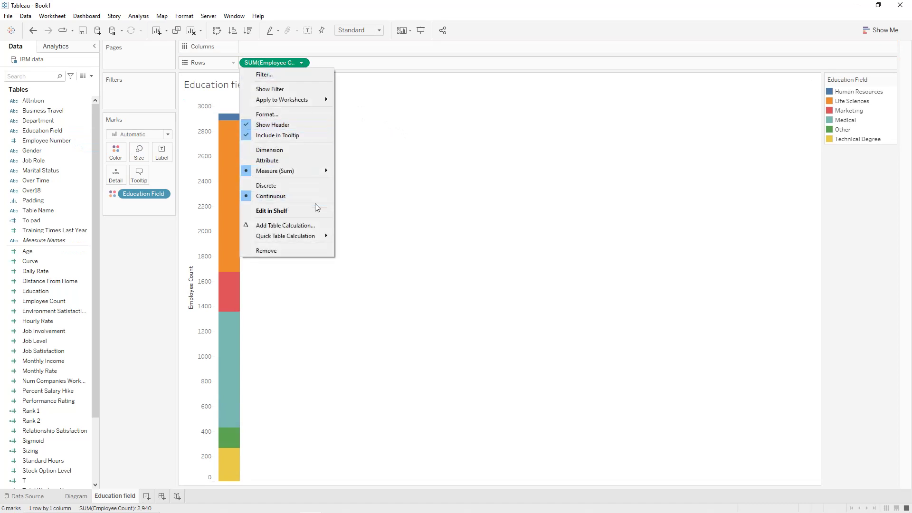
{"action": "mouse_move", "coordinate": [311, 238]}
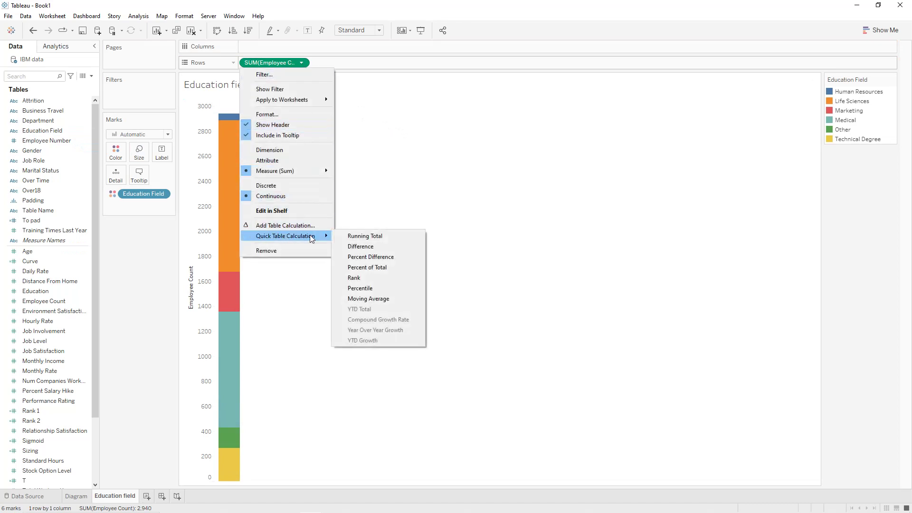
{"action": "left_click", "coordinate": [349, 267]}
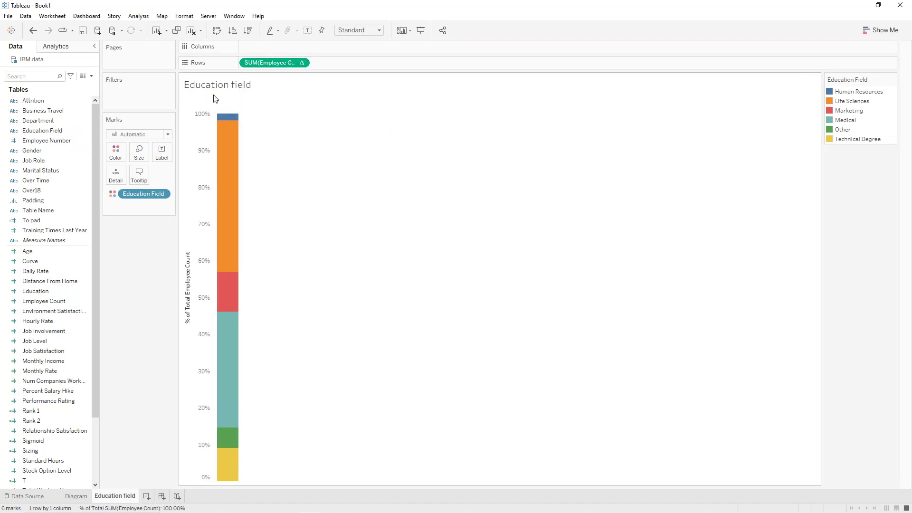
Hide the Education field sheet's title and fix the percent-of-total axis range from 0 to 1
{"action": "right_click", "coordinate": [228, 86]}
{"action": "left_click", "coordinate": [238, 116]}
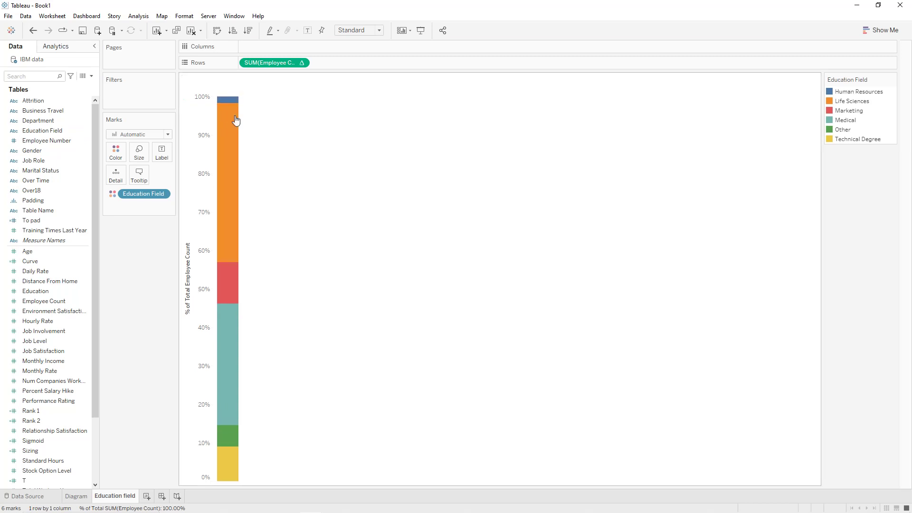
{"action": "double_click", "coordinate": [202, 123]}
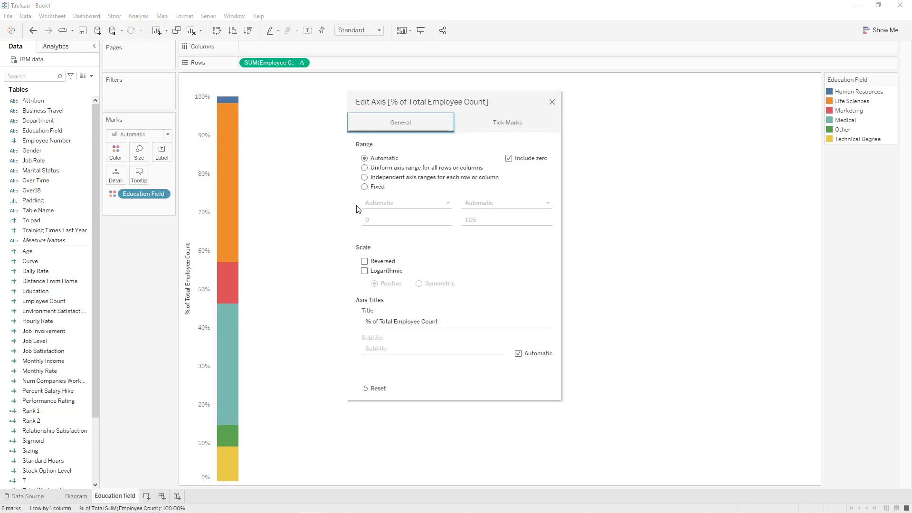
{"action": "left_click", "coordinate": [365, 187]}
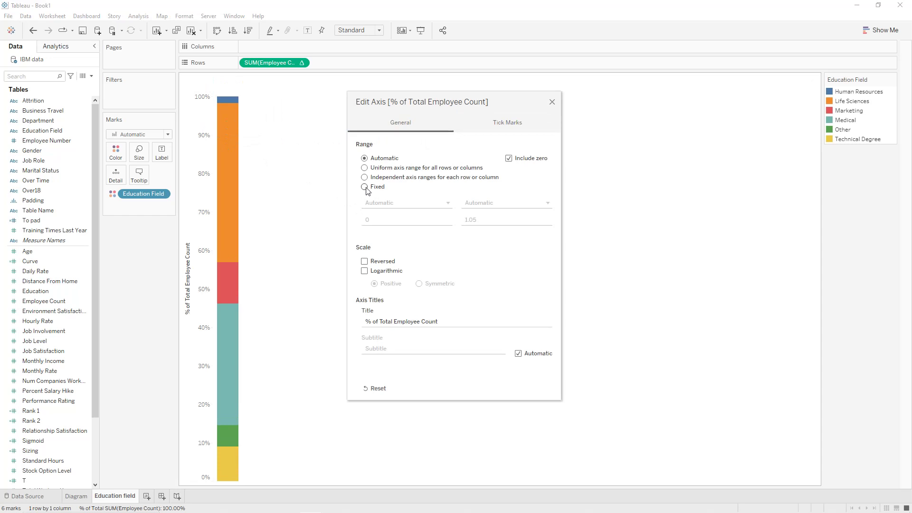
{"action": "left_click", "coordinate": [465, 224]}
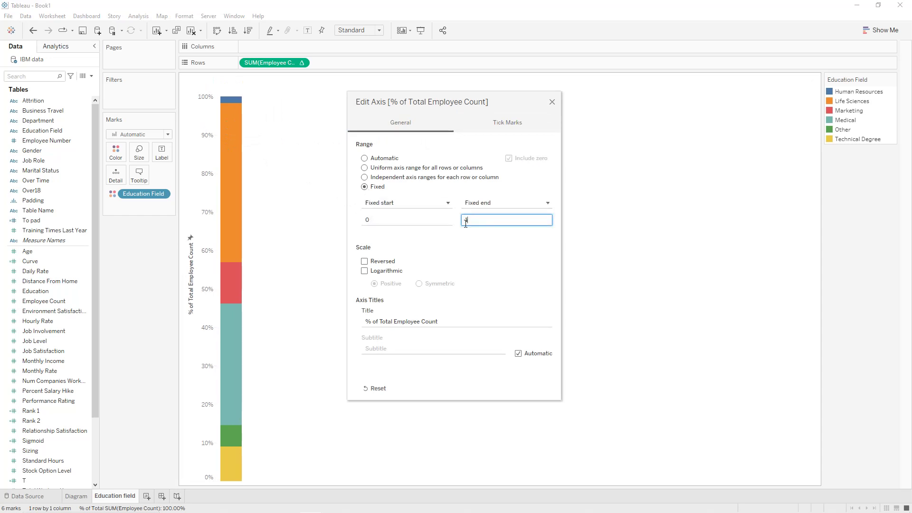
{"action": "left_click", "coordinate": [483, 244]}
{"action": "left_click", "coordinate": [552, 102]}
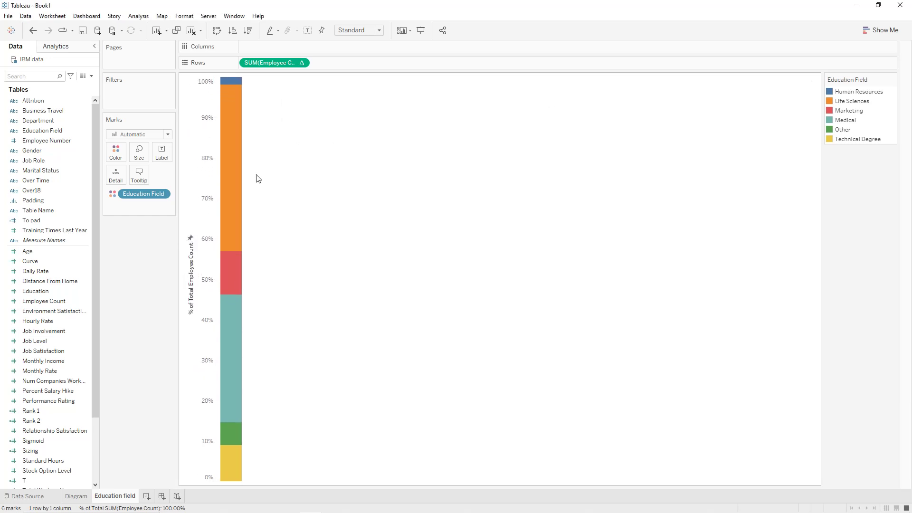
Hide the percent-of-total axis header and set the default worksheet shading to None
{"action": "right_click", "coordinate": [208, 183]}
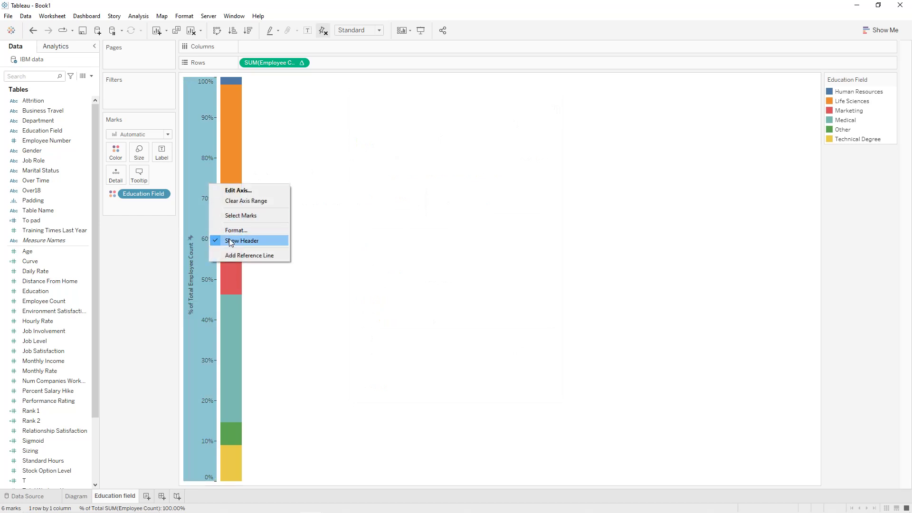
{"action": "left_click", "coordinate": [231, 242]}
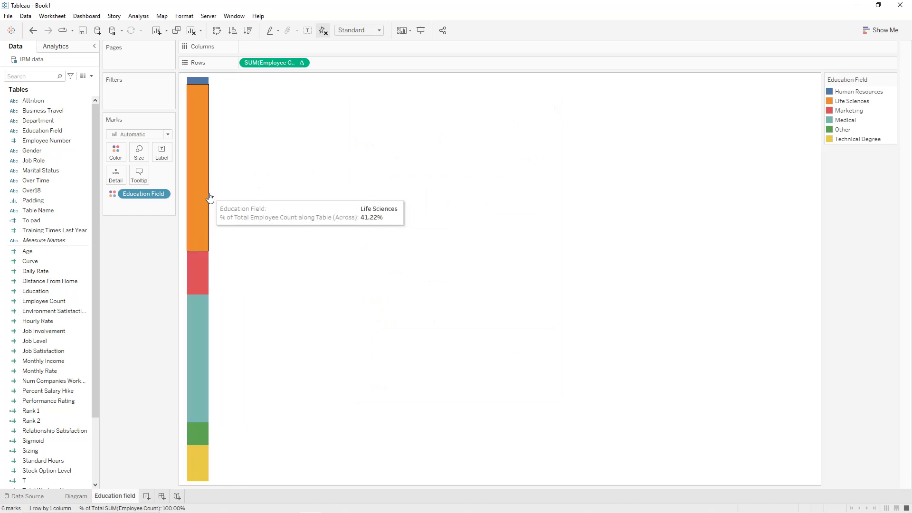
{"action": "right_click", "coordinate": [203, 150]}
{"action": "left_click", "coordinate": [236, 203]}
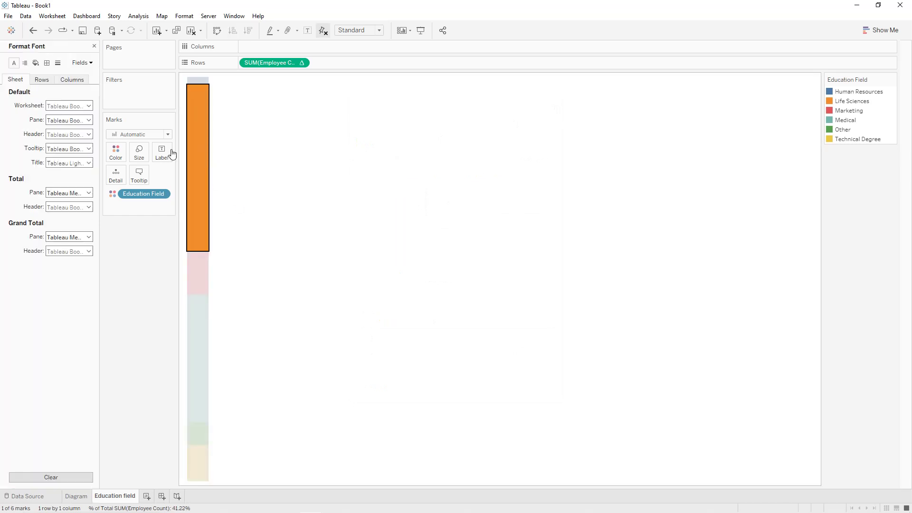
{"action": "left_click", "coordinate": [36, 63]}
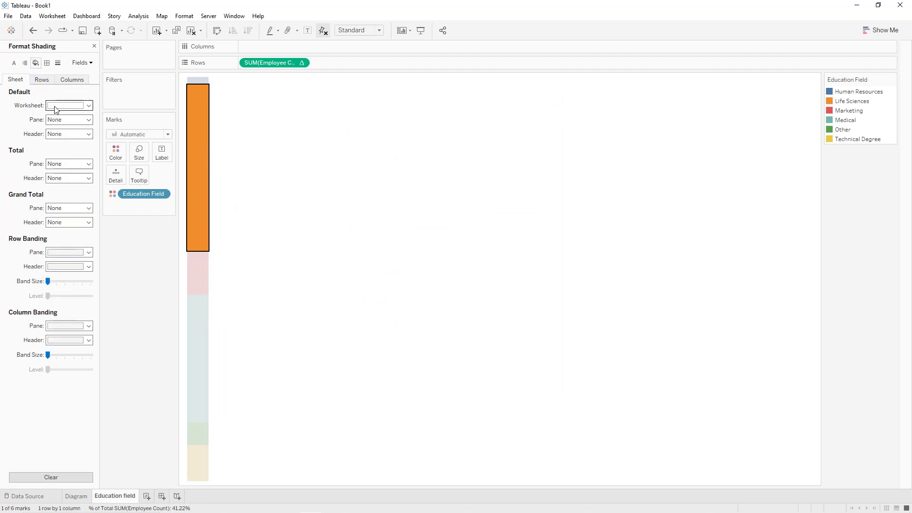
{"action": "left_click", "coordinate": [56, 110]}
{"action": "left_click", "coordinate": [61, 117]}
{"action": "left_click", "coordinate": [319, 144]}
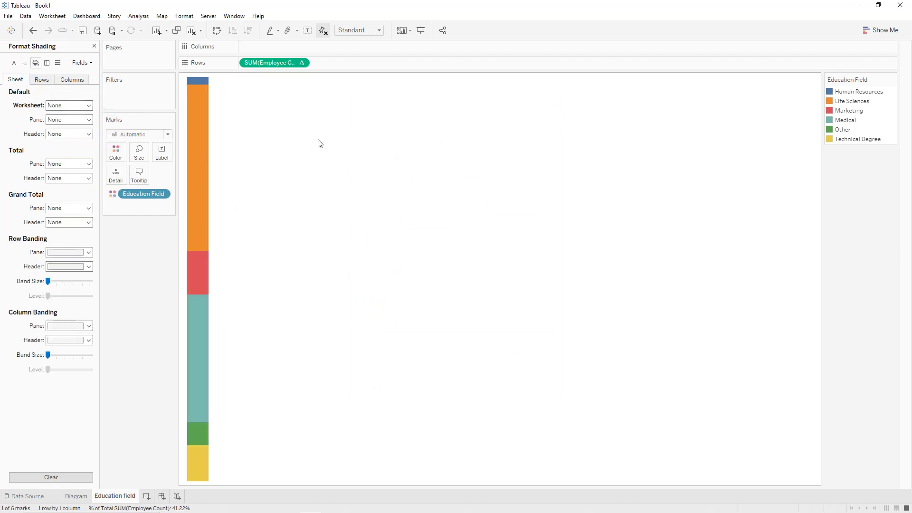
Widen the stacked bar and label its segments with Education Field and the percent of total employee count
{"action": "mouse_move", "coordinate": [208, 142]}
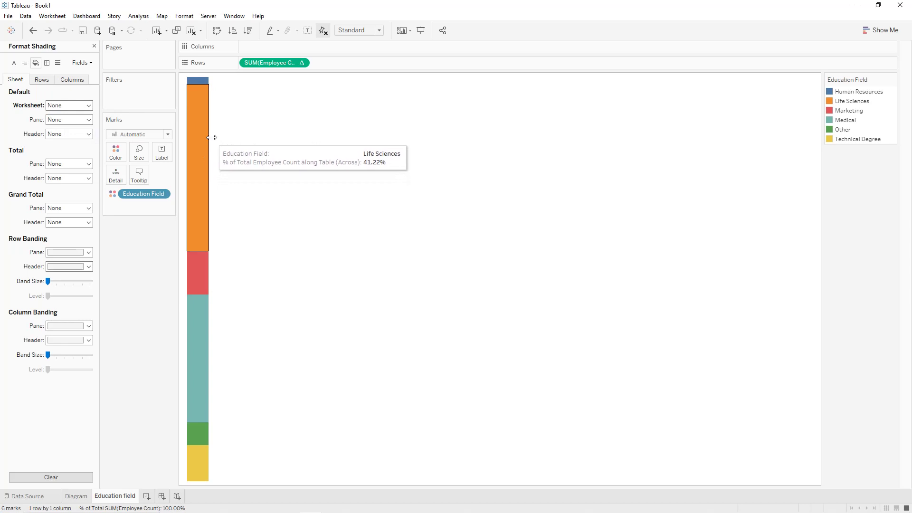
{"action": "left_click_drag", "start_coordinate": [212, 137], "coordinate": [242, 137]}
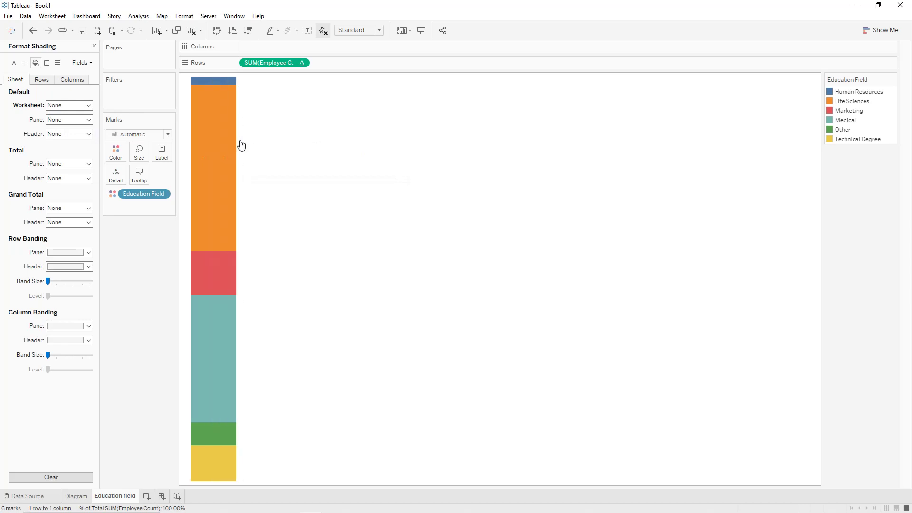
{"action": "left_click_drag", "start_coordinate": [145, 197], "coordinate": [163, 158]}
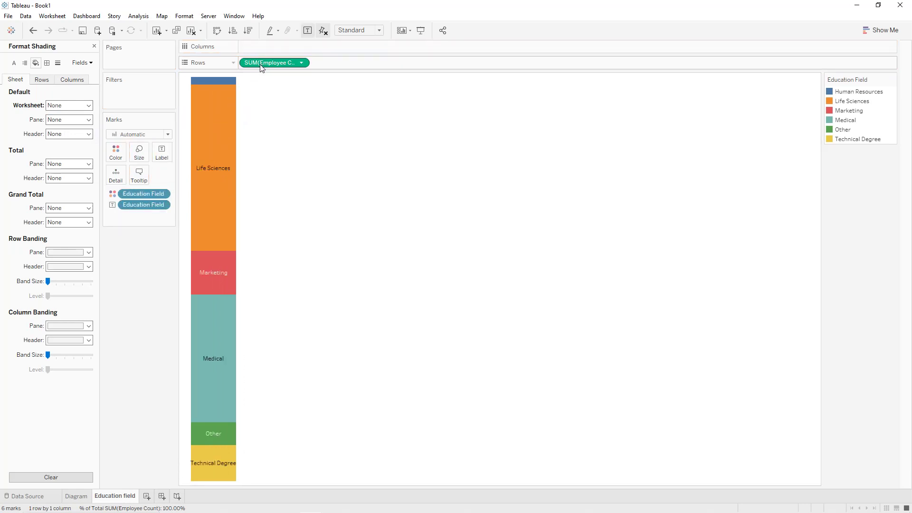
{"action": "left_click_drag", "start_coordinate": [260, 67], "coordinate": [164, 152]}
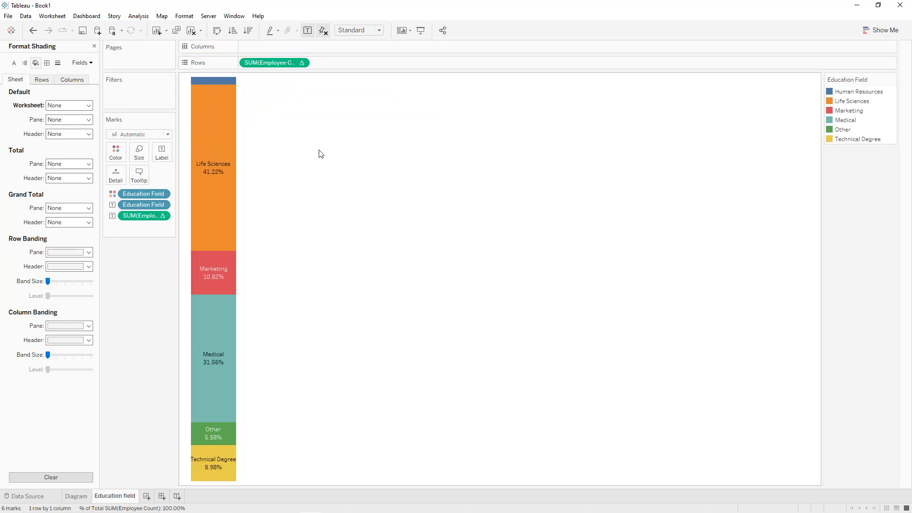
Set the workbook's worksheet font to black, bold, size 10, and widen the stacked bar to fit the labels
{"action": "left_click", "coordinate": [189, 20]}
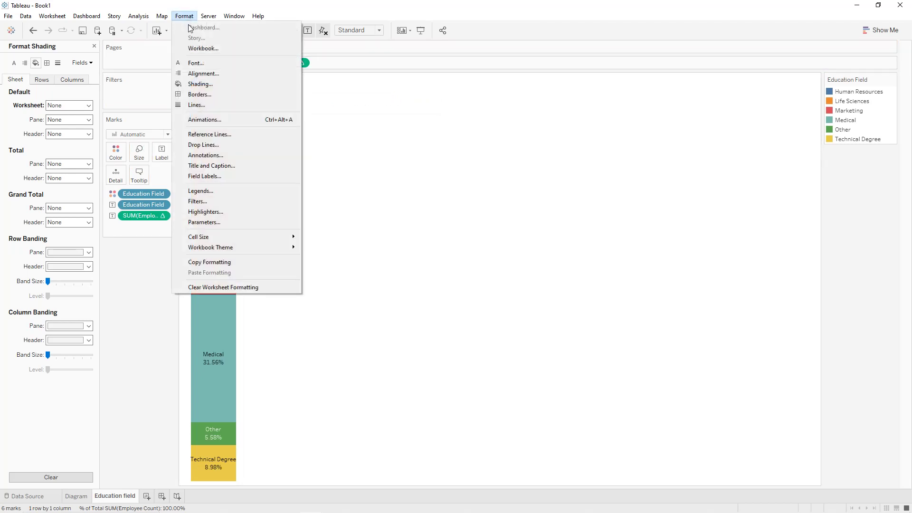
{"action": "left_click", "coordinate": [196, 45]}
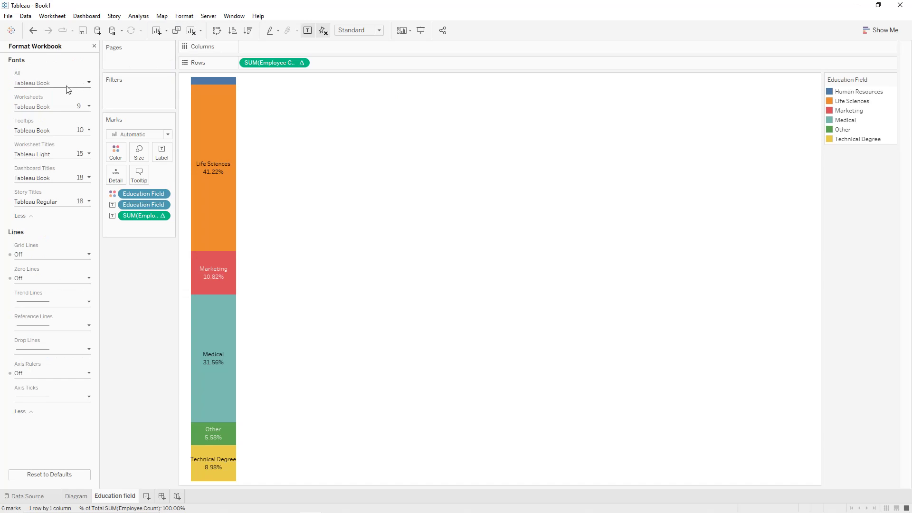
{"action": "left_click", "coordinate": [56, 110]}
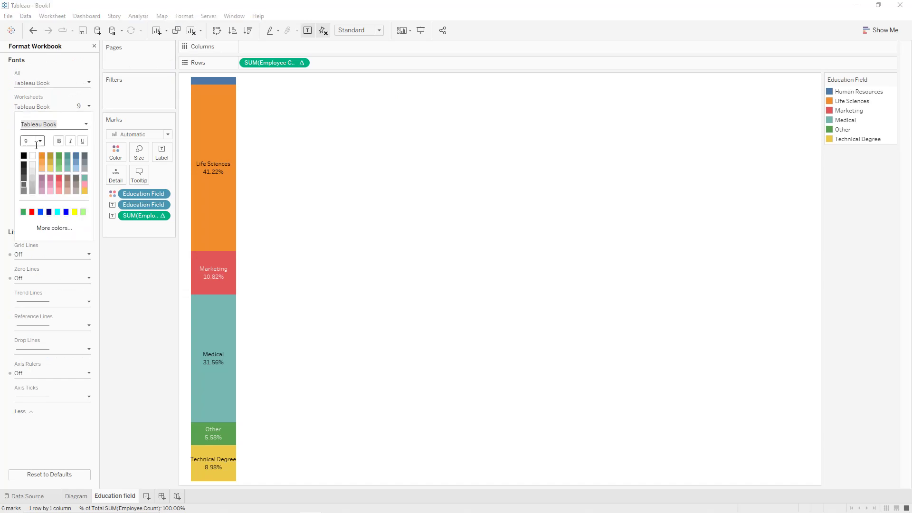
{"action": "left_click", "coordinate": [24, 156]}
{"action": "left_click", "coordinate": [59, 141]}
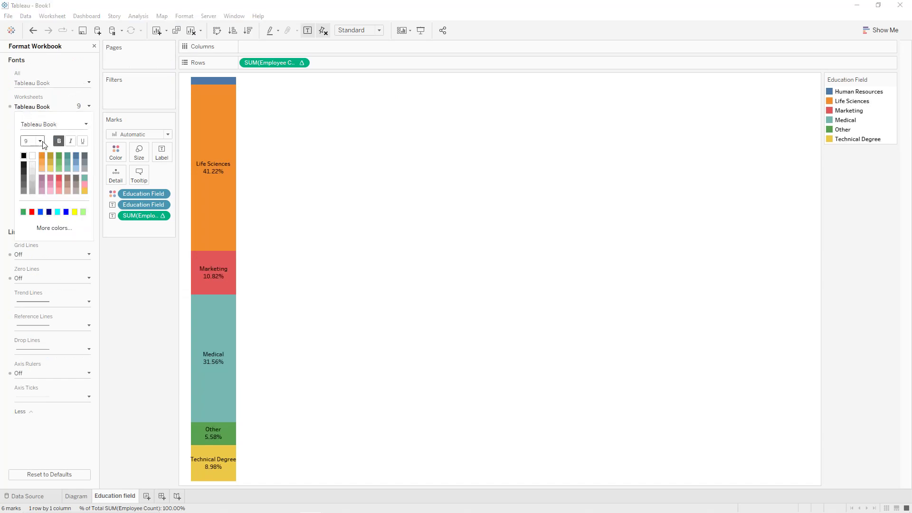
{"action": "left_click", "coordinate": [43, 143]}
{"action": "left_click", "coordinate": [32, 162]}
{"action": "left_click", "coordinate": [361, 149]}
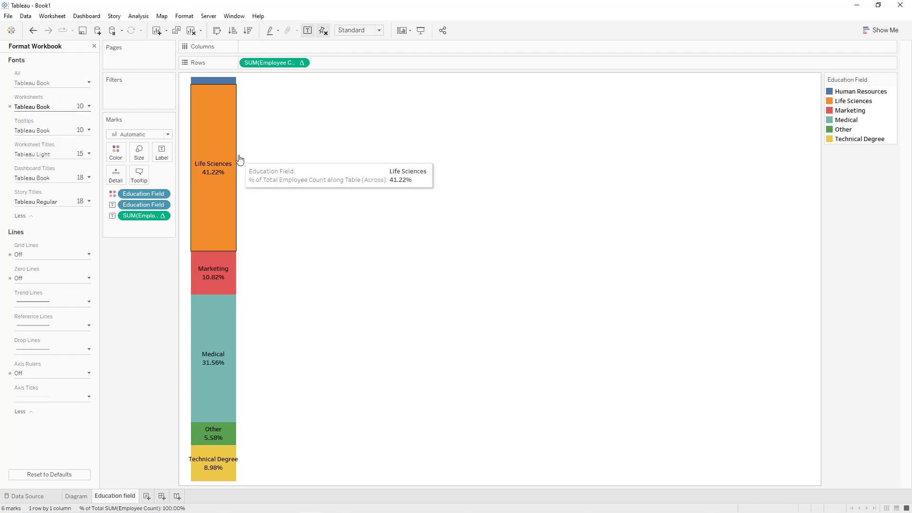
{"action": "left_click_drag", "start_coordinate": [249, 151], "coordinate": [263, 151]}
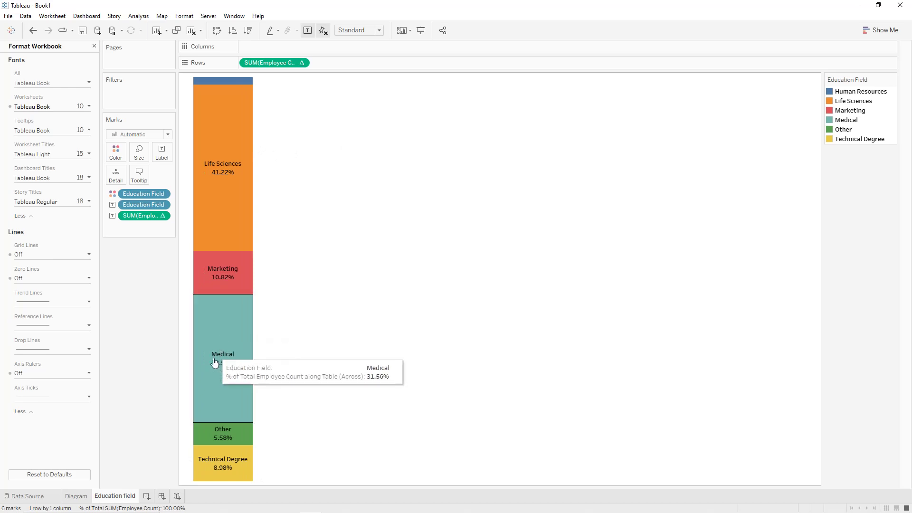
Add a new worksheet and name it Department
{"action": "left_click", "coordinate": [147, 497]}
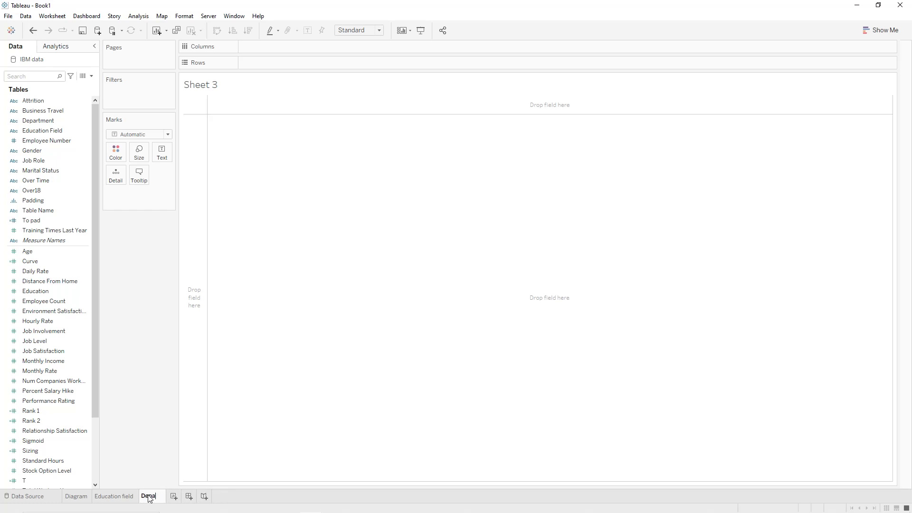
{"action": "left_click", "coordinate": [149, 498]}
{"action": "type", "text": "Department"}
{"action": "key", "text": "Return"}
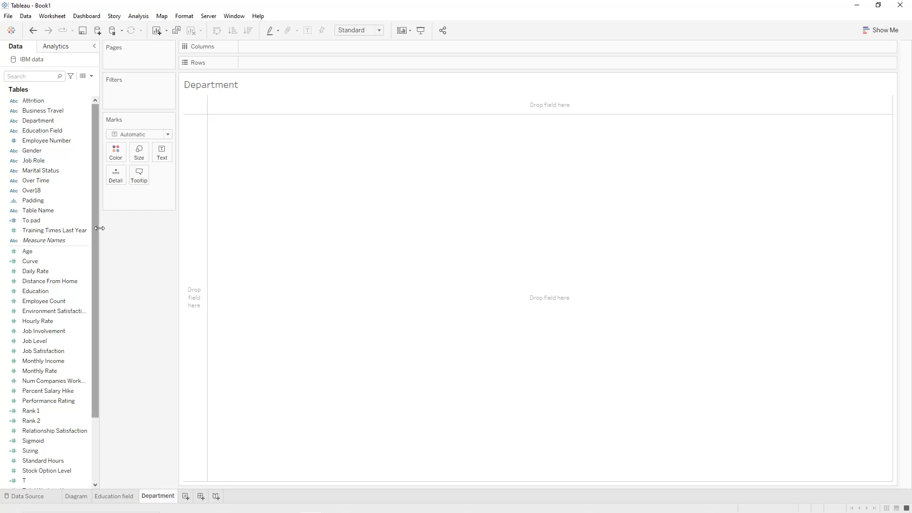
Build a vertical stacked bar of summed Employee Count colored by Department
{"action": "left_click", "coordinate": [56, 301]}
{"action": "left_click_drag", "start_coordinate": [58, 289], "coordinate": [270, 60]}
{"action": "left_click_drag", "start_coordinate": [43, 137], "coordinate": [115, 155]}
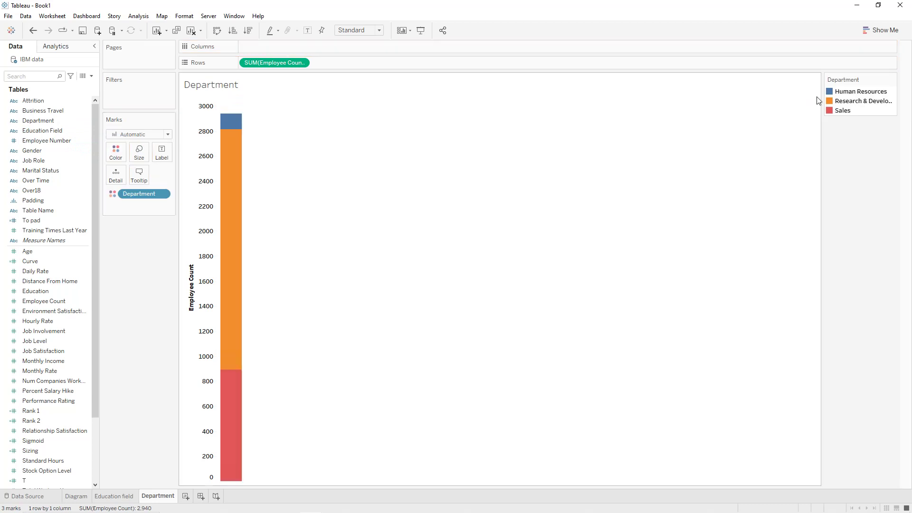
Recolor the departments from the Winter palette: purple for Human Resources, light gray for Research & Development, and yellow-green for Sales
{"action": "left_click", "coordinate": [892, 79]}
{"action": "left_click", "coordinate": [861, 95]}
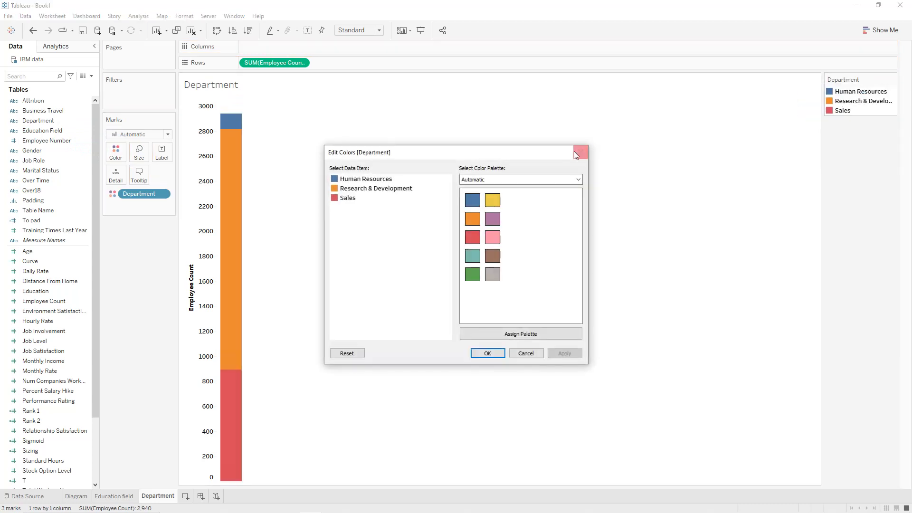
{"action": "left_click", "coordinate": [501, 184]}
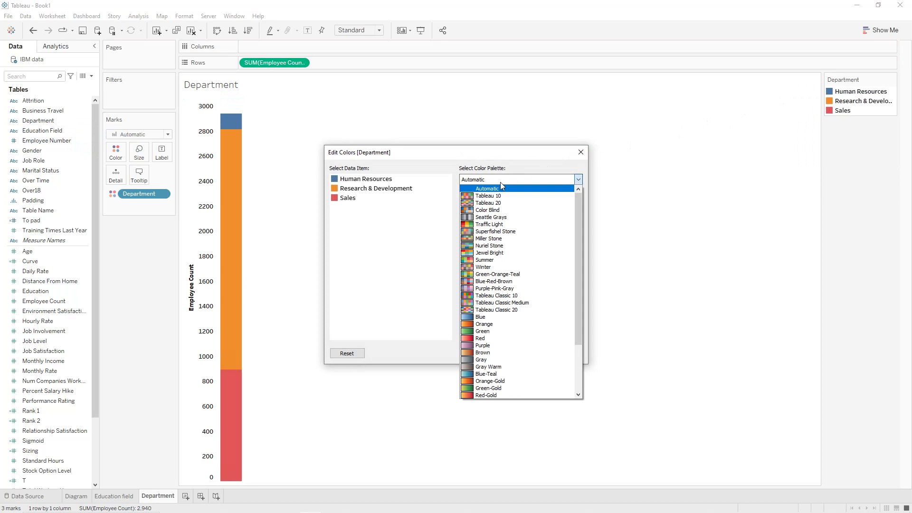
{"action": "left_click", "coordinate": [490, 266]}
{"action": "left_click", "coordinate": [365, 183]}
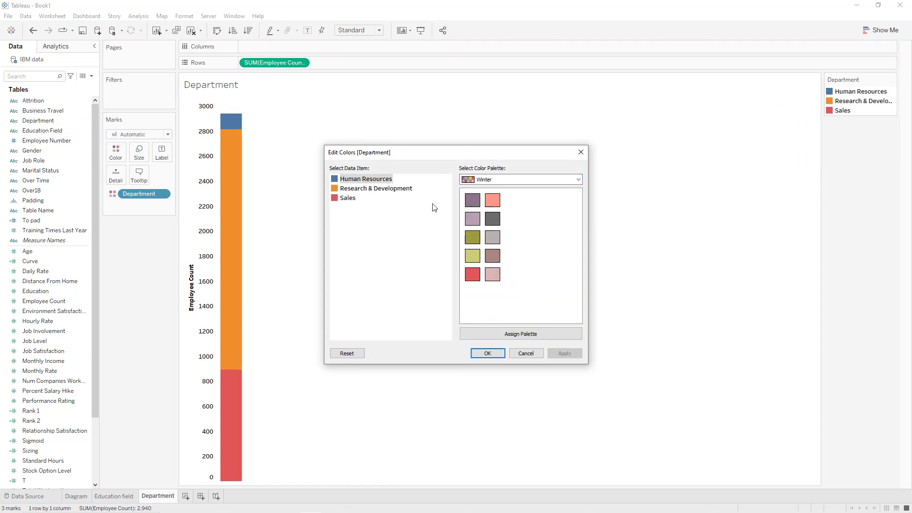
{"action": "left_click", "coordinate": [474, 201]}
{"action": "left_click", "coordinate": [376, 192]}
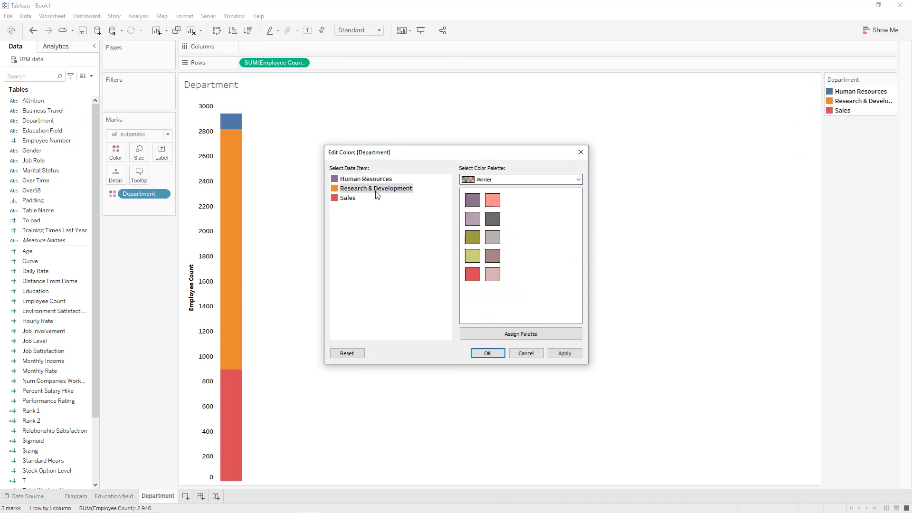
{"action": "left_click", "coordinate": [351, 198]}
{"action": "left_click", "coordinate": [557, 354]}
{"action": "left_click", "coordinate": [489, 353]}
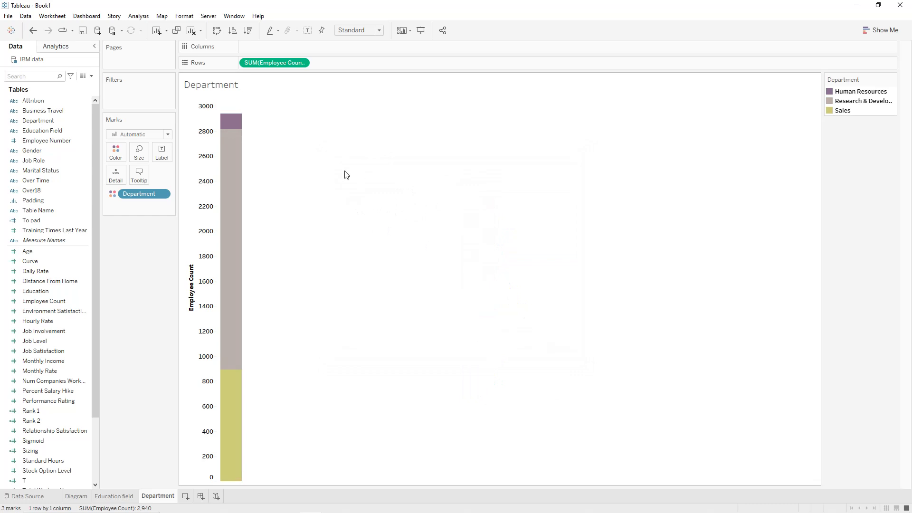
Convert the Department bar's employee count to a percent of total table calculation
{"action": "left_click", "coordinate": [301, 63]}
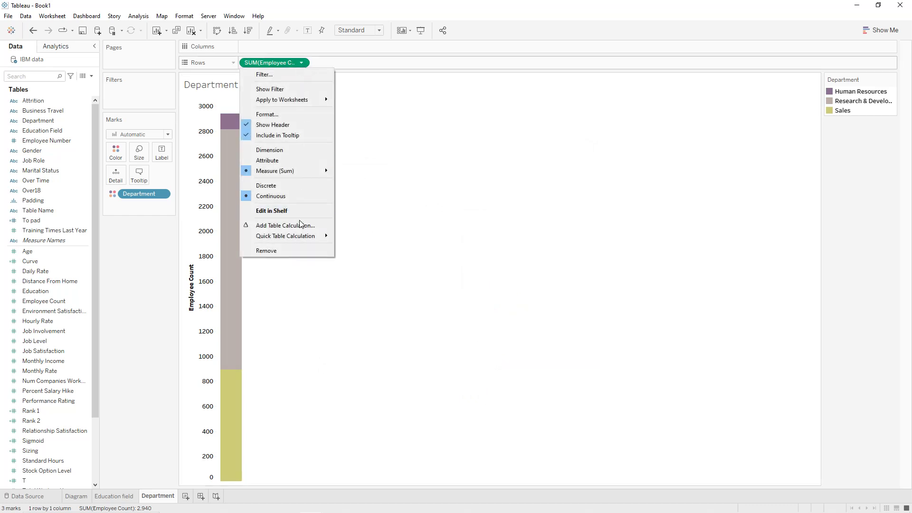
{"action": "mouse_move", "coordinate": [297, 236]}
{"action": "left_click", "coordinate": [365, 264]}
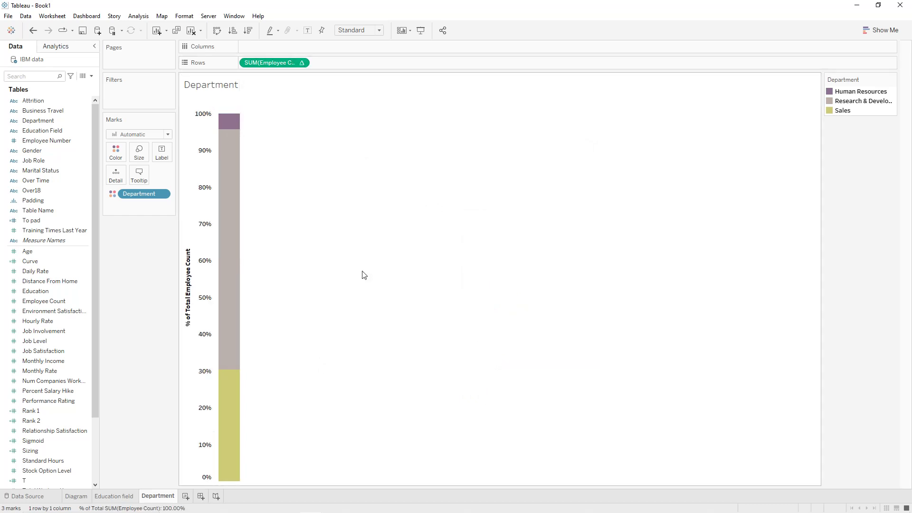
Hide the Department sheet's title and its percent axis, with the axis range fixed from 0 to 1
{"action": "right_click", "coordinate": [224, 82]}
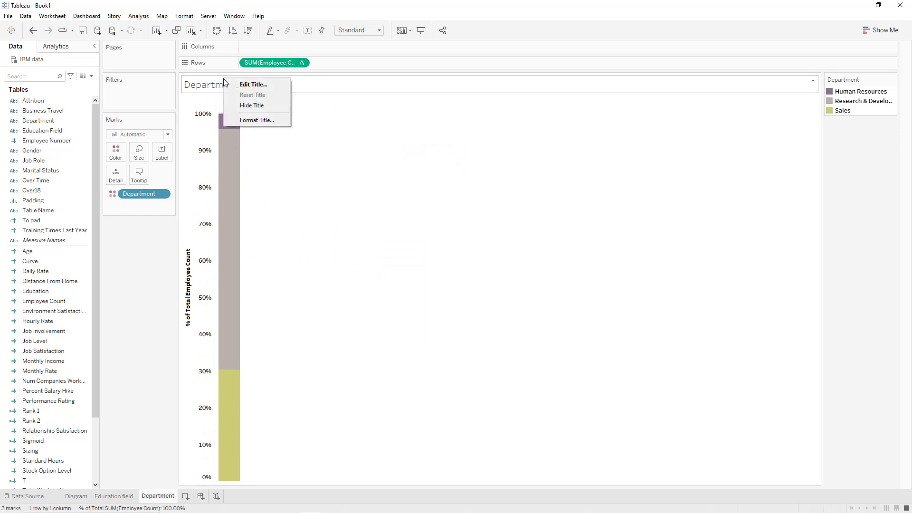
{"action": "left_click", "coordinate": [241, 109]}
{"action": "double_click", "coordinate": [207, 122]}
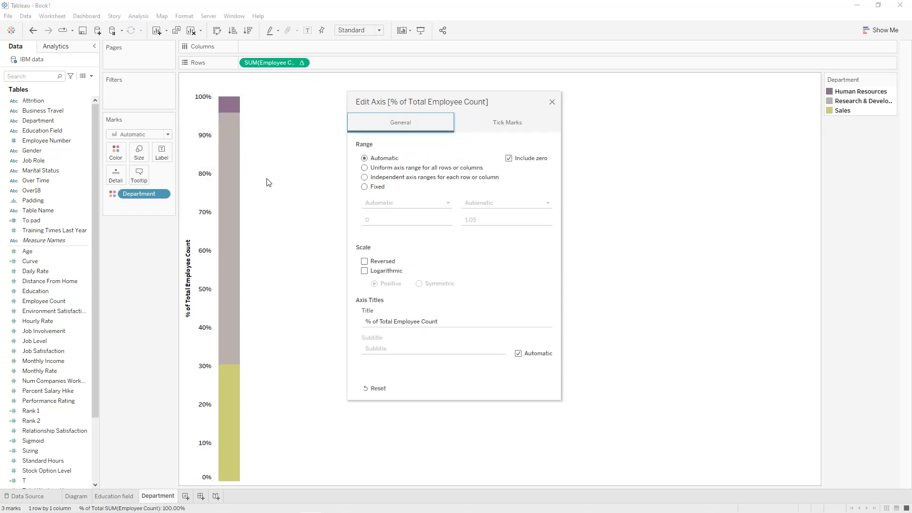
{"action": "left_click", "coordinate": [364, 187]}
{"action": "double_click", "coordinate": [471, 220]}
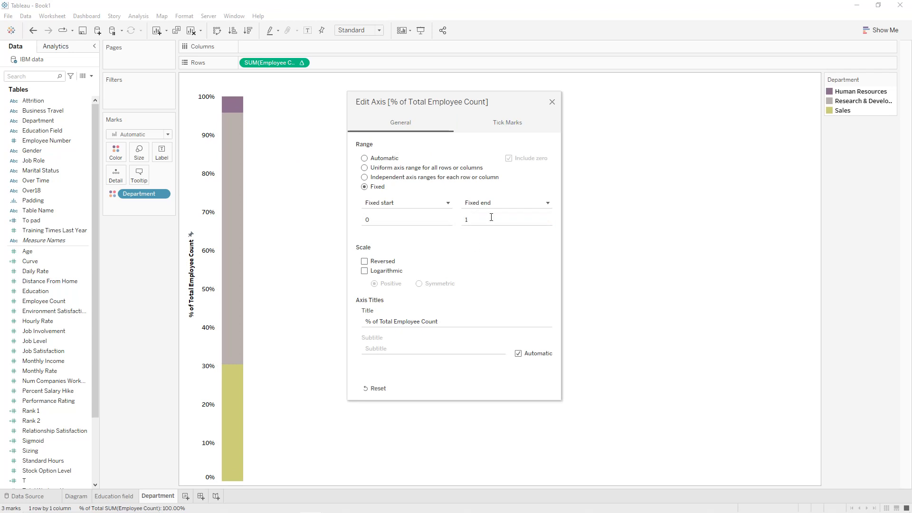
{"action": "left_click", "coordinate": [551, 101]}
{"action": "right_click", "coordinate": [209, 178]}
{"action": "left_click", "coordinate": [224, 231]}
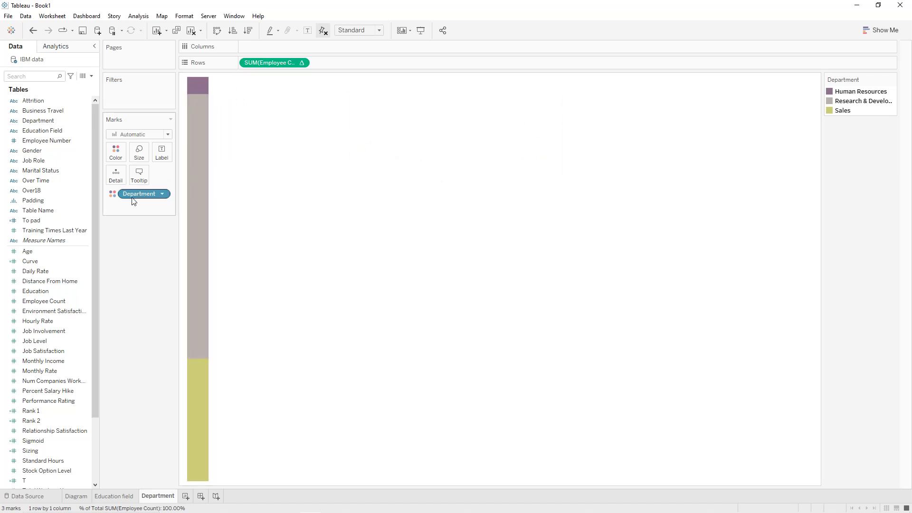
Label the bar segments with department name and percent of total employee count, and widen the bar to fit the labels
{"action": "left_click_drag", "start_coordinate": [134, 197], "coordinate": [161, 155]}
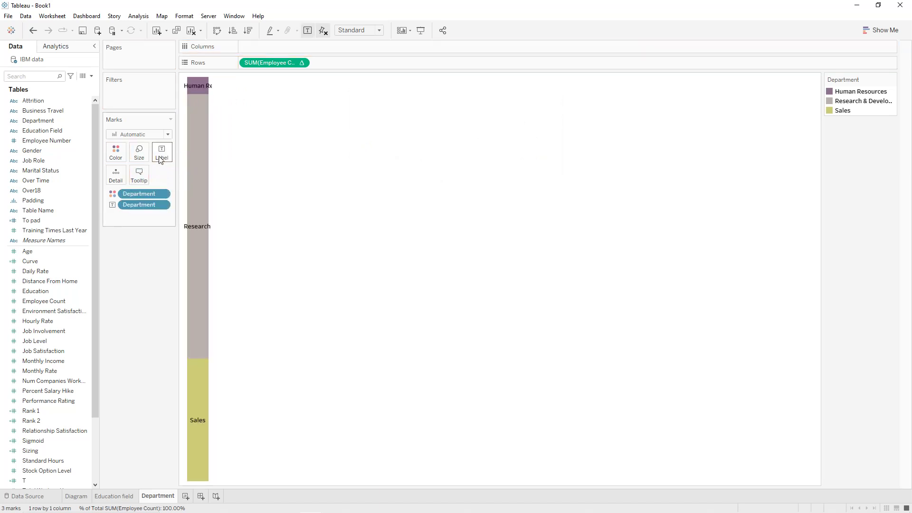
{"action": "left_click_drag", "start_coordinate": [268, 66], "coordinate": [168, 155]}
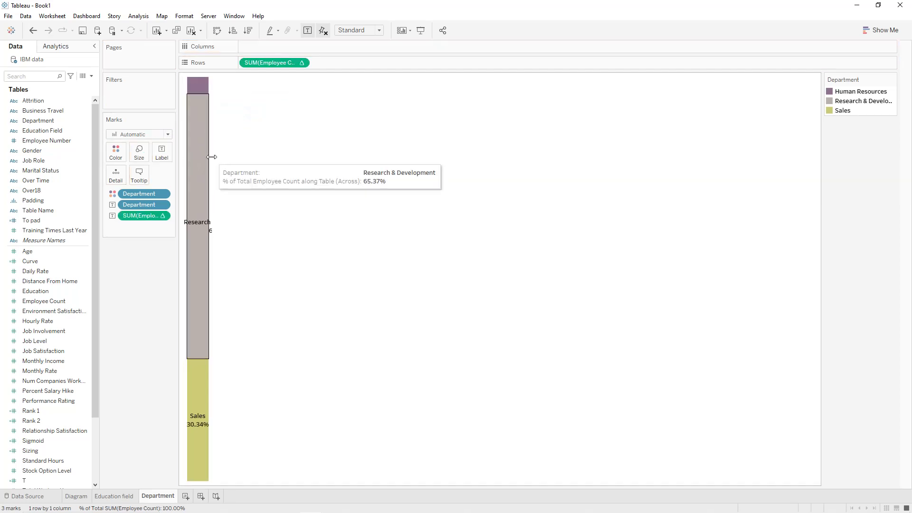
{"action": "left_click_drag", "start_coordinate": [247, 158], "coordinate": [253, 157]}
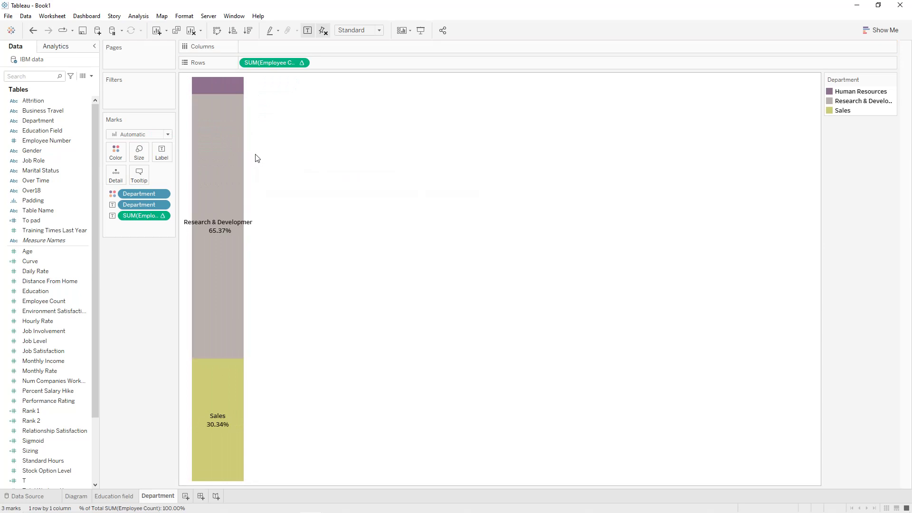
{"action": "left_click_drag", "start_coordinate": [252, 156], "coordinate": [286, 155]}
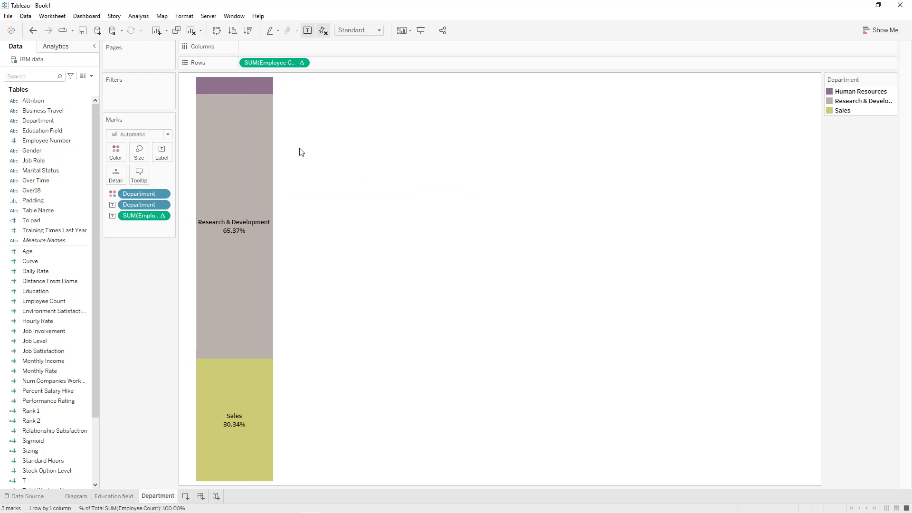
Set the Department worksheet's background shading to None
{"action": "right_click", "coordinate": [244, 138]}
{"action": "left_click", "coordinate": [273, 189]}
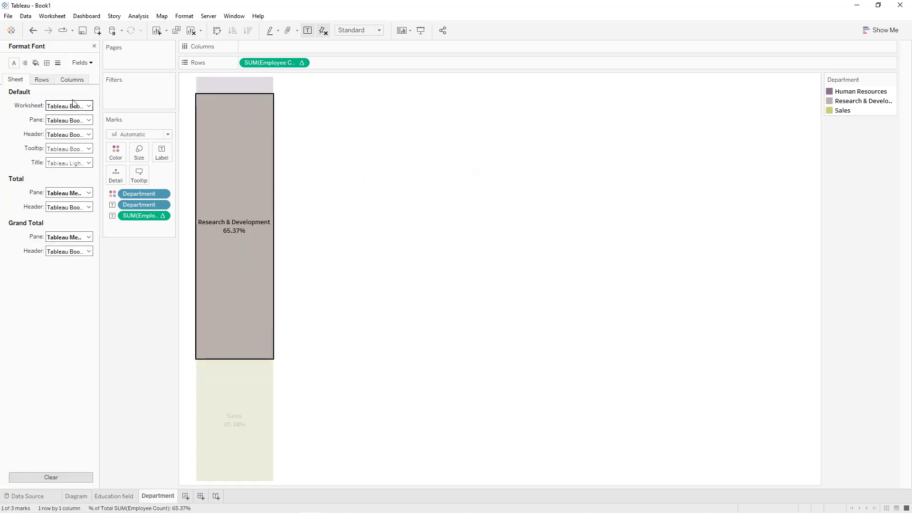
{"action": "left_click", "coordinate": [36, 63]}
{"action": "left_click", "coordinate": [56, 106]}
{"action": "left_click", "coordinate": [58, 119]}
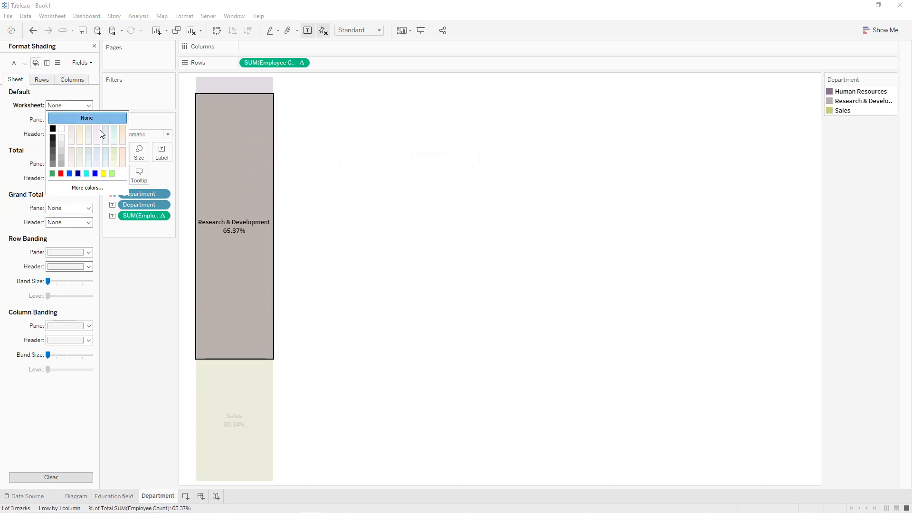
{"action": "left_click", "coordinate": [442, 134]}
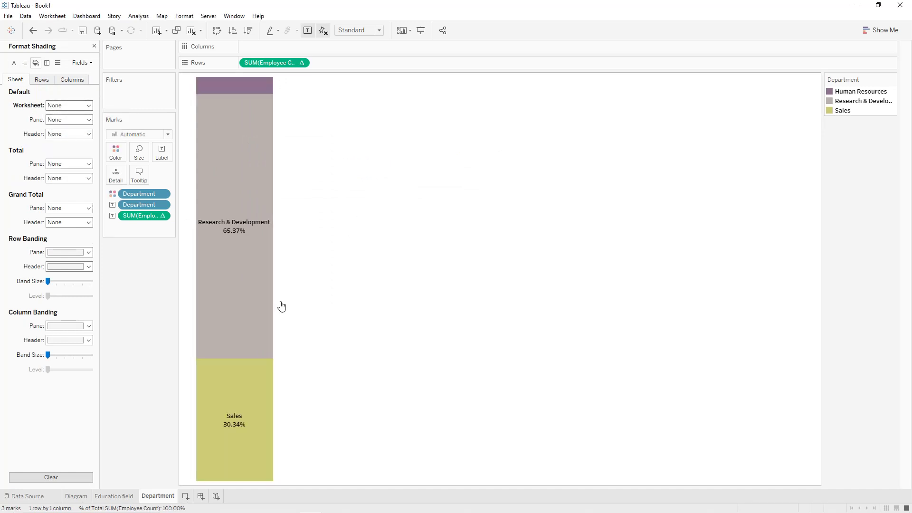
Create a new dashboard with a fixed custom size of 1300 x 900 px
{"action": "left_click", "coordinate": [201, 496]}
{"action": "left_click", "coordinate": [79, 123]}
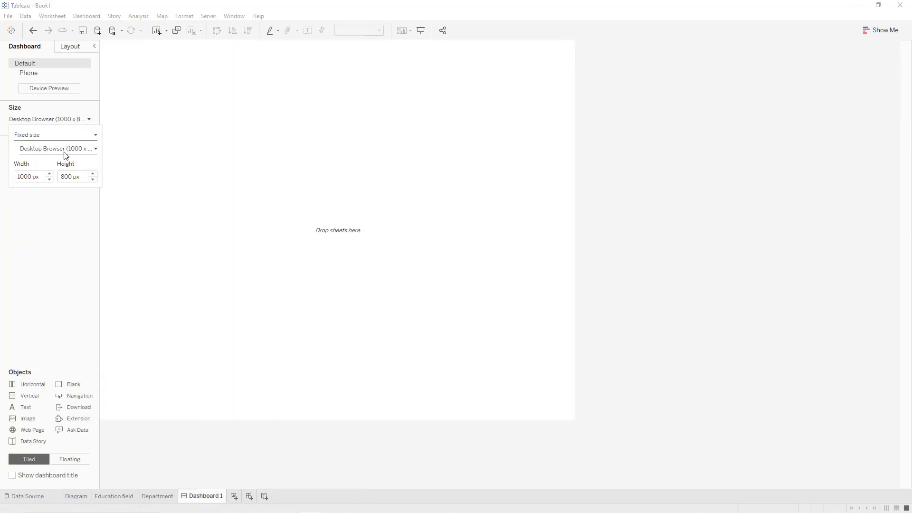
{"action": "scroll", "coordinate": [54, 176], "scroll_direction": "up", "scroll_amount": 3}
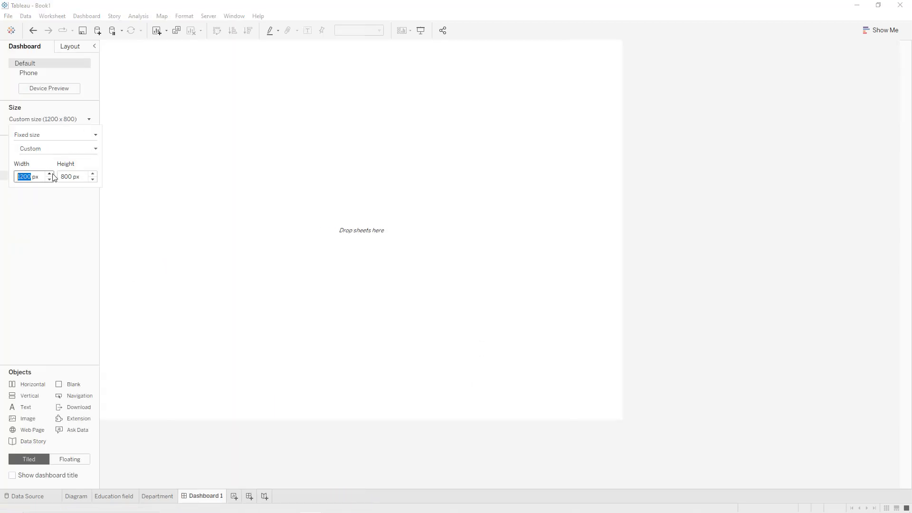
{"action": "left_click", "coordinate": [94, 174]}
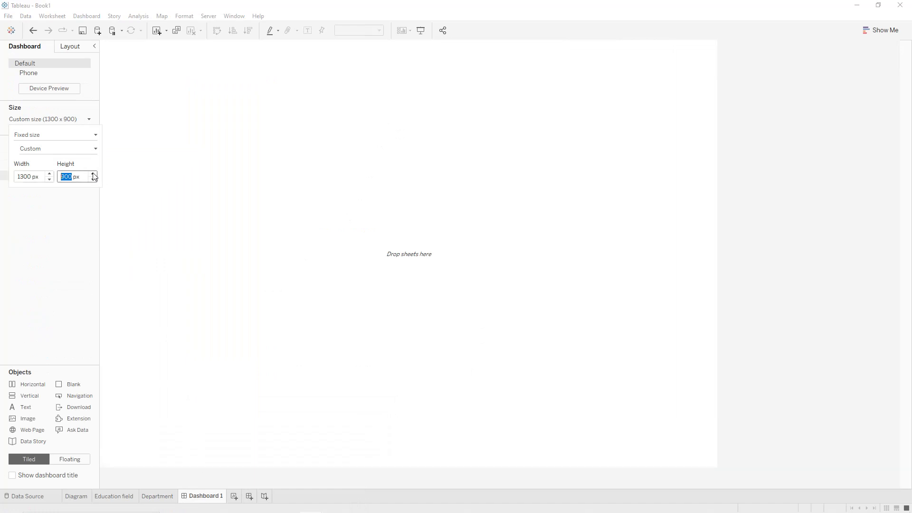
{"action": "left_click", "coordinate": [91, 97]}
Place the Diagram sheet on the dashboard and hide its title
{"action": "mouse_move", "coordinate": [41, 162]}
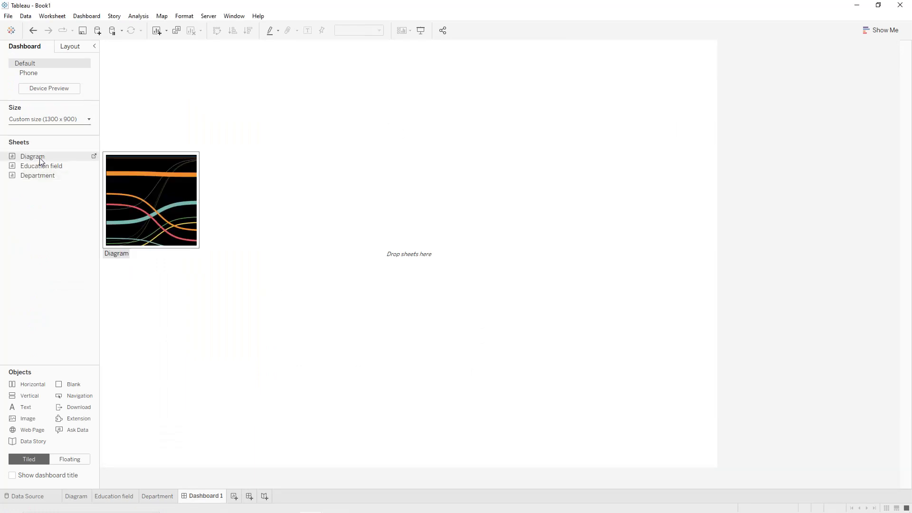
{"action": "left_click_drag", "start_coordinate": [40, 161], "coordinate": [113, 161]}
{"action": "right_click", "coordinate": [546, 61]}
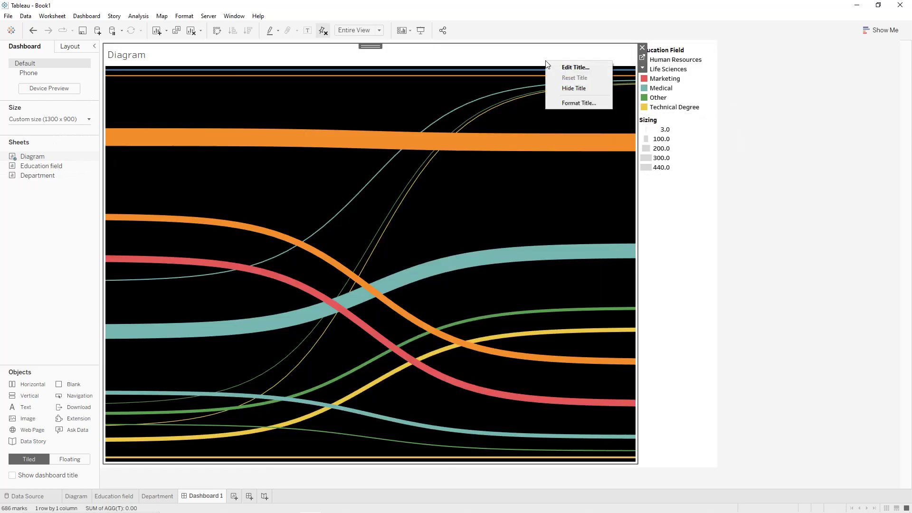
{"action": "left_click", "coordinate": [566, 88]}
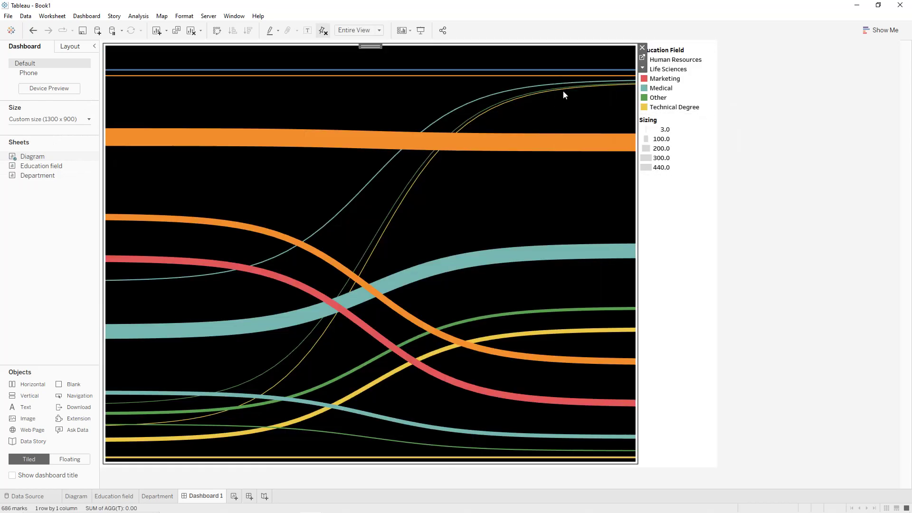
Set the dashboard's default shading to black
{"action": "left_click", "coordinate": [87, 16]}
{"action": "left_click", "coordinate": [110, 82]}
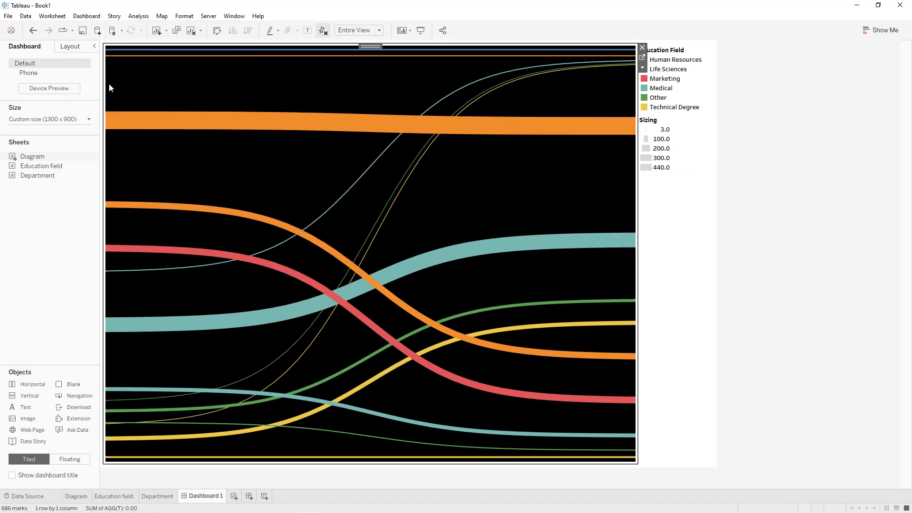
{"action": "left_click", "coordinate": [67, 75]}
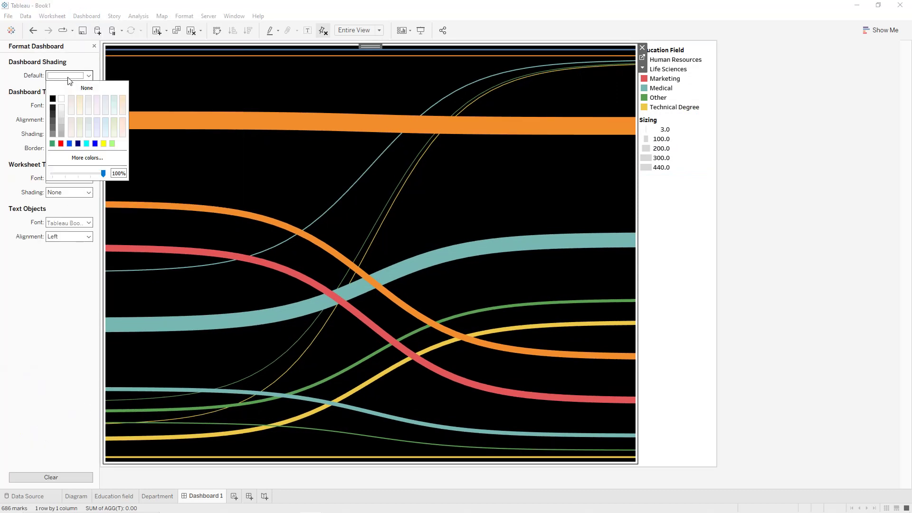
{"action": "left_click", "coordinate": [53, 98]}
Remove the Education Field and Sizing legends so the diagram fills the dashboard
{"action": "left_click", "coordinate": [682, 84]}
{"action": "key", "text": "Delete"}
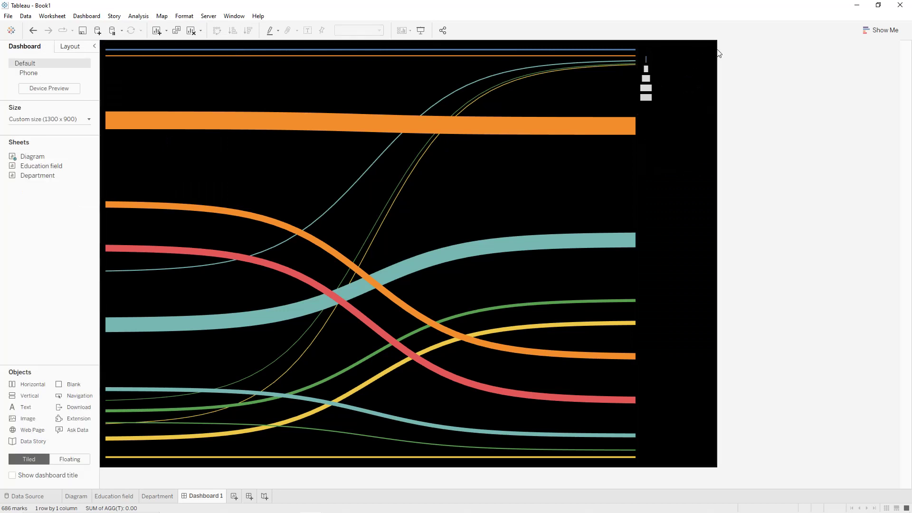
{"action": "left_click", "coordinate": [703, 58]}
{"action": "left_click", "coordinate": [717, 47]}
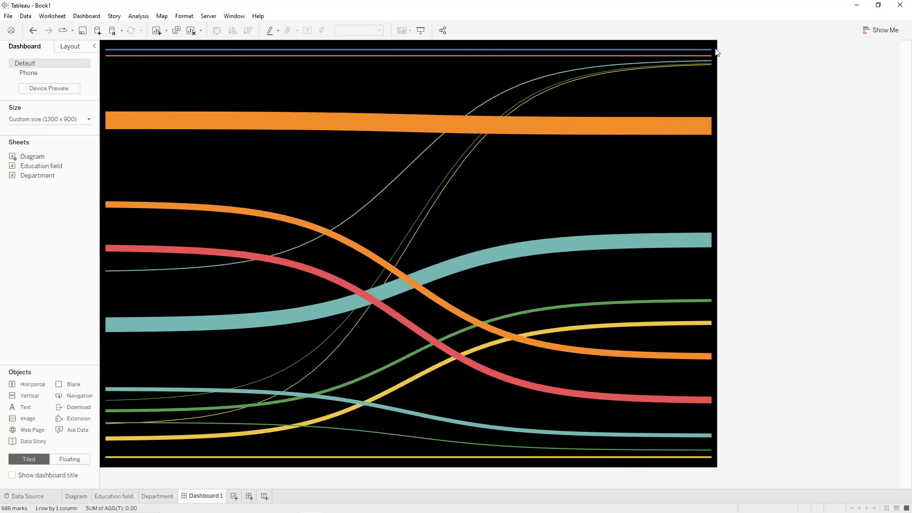
{"action": "left_click", "coordinate": [226, 182]}
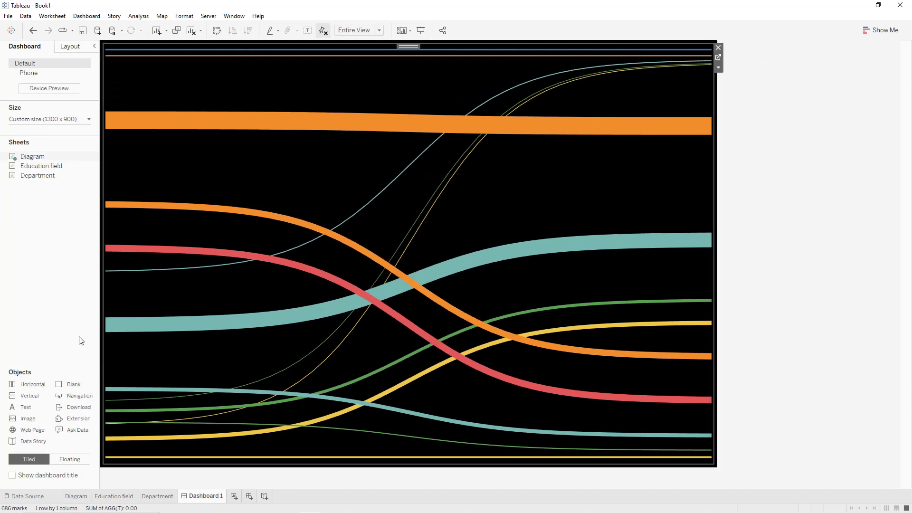
Add the Education field and Department sheets as floating objects, one over each side of the diagram
{"action": "mouse_move", "coordinate": [22, 175]}
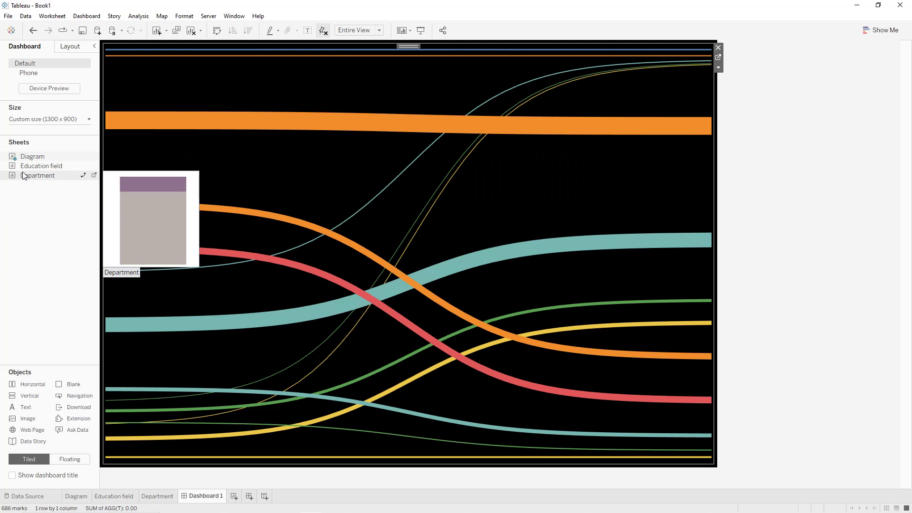
{"action": "left_click", "coordinate": [62, 463]}
{"action": "left_click_drag", "start_coordinate": [49, 166], "coordinate": [118, 173]}
{"action": "left_click_drag", "start_coordinate": [57, 176], "coordinate": [409, 173]}
Remove the floating color legends for Department and Education Field
{"action": "left_click", "coordinate": [361, 200]}
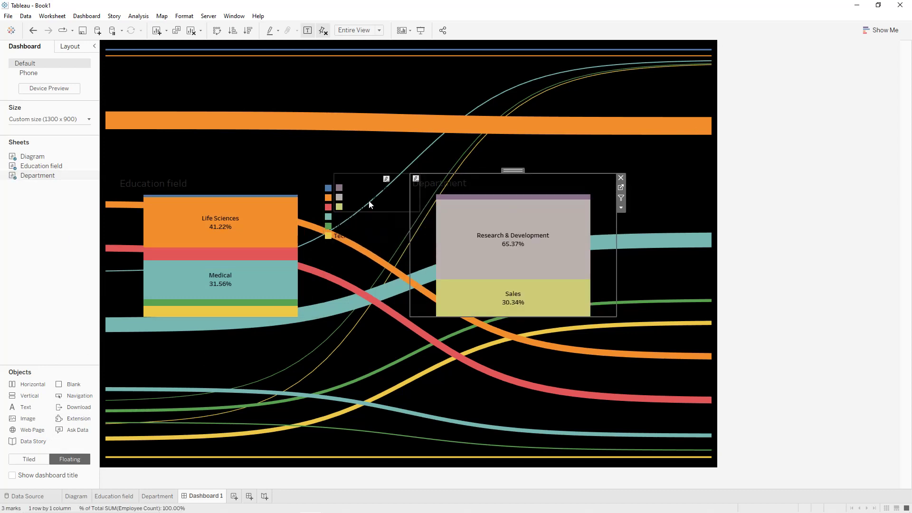
{"action": "left_click", "coordinate": [370, 198]}
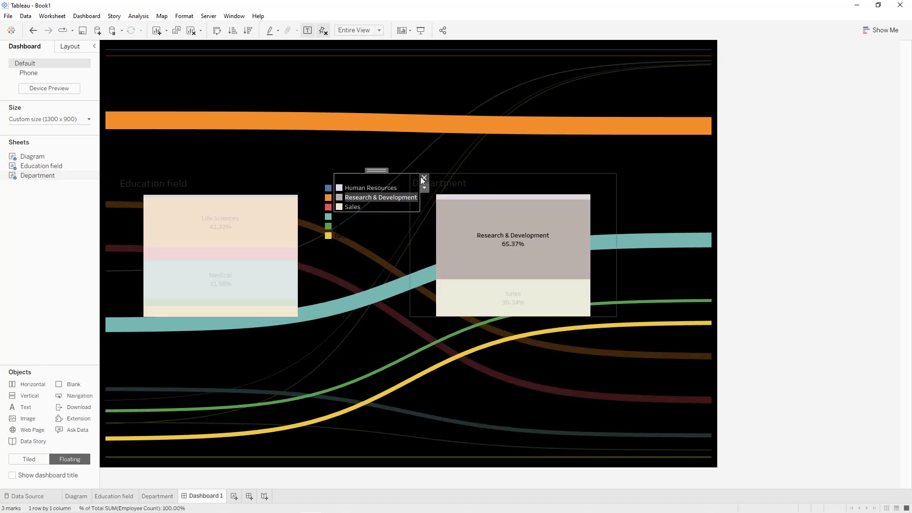
{"action": "left_click", "coordinate": [378, 190]}
{"action": "left_click", "coordinate": [378, 190]}
{"action": "left_click", "coordinate": [394, 181]}
Hide the titles of the floating Education field and Department sheets
{"action": "left_click", "coordinate": [172, 187]}
{"action": "right_click", "coordinate": [172, 187]}
{"action": "left_click", "coordinate": [199, 214]}
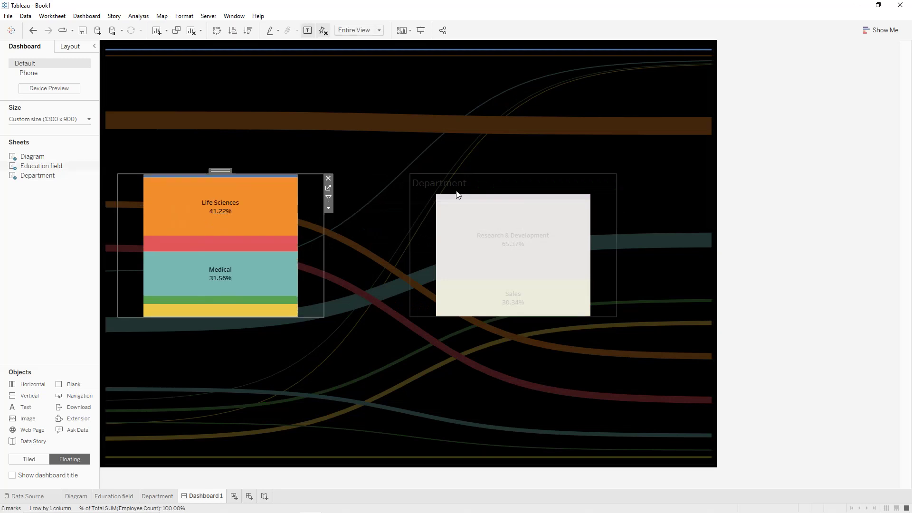
{"action": "right_click", "coordinate": [458, 189]}
{"action": "left_click", "coordinate": [489, 207]}
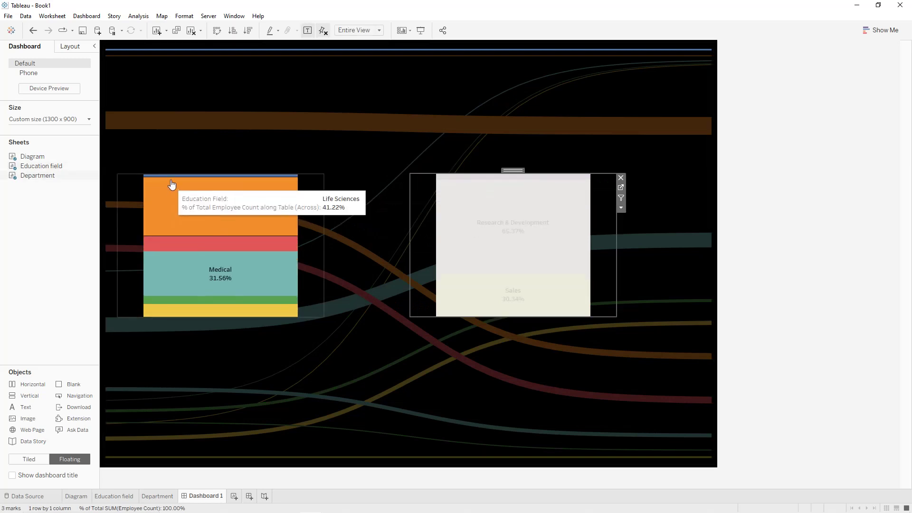
Stretch the Education field bar to the dashboard's full height, narrow it, and move it to the dashboard's left edge
{"action": "left_click", "coordinate": [143, 176]}
{"action": "left_click_drag", "start_coordinate": [143, 174], "coordinate": [146, 44]}
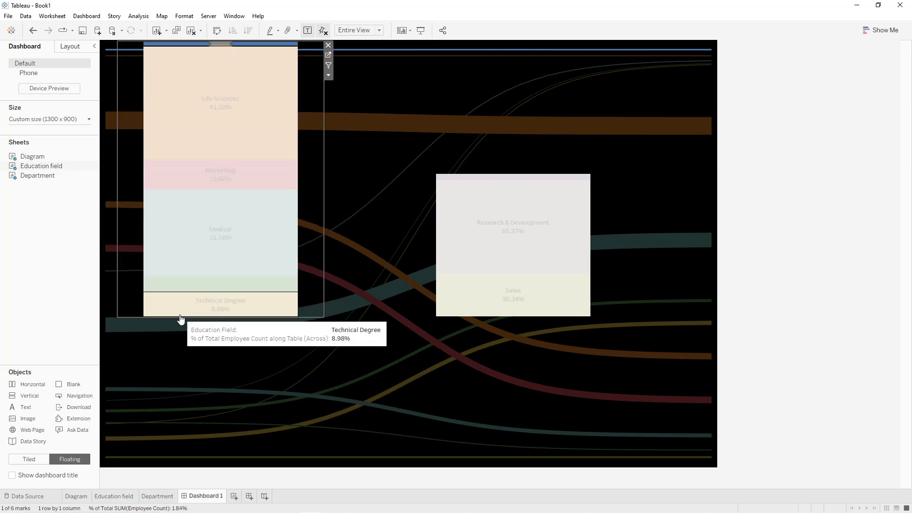
{"action": "left_click_drag", "start_coordinate": [180, 326], "coordinate": [175, 467]}
{"action": "left_click_drag", "start_coordinate": [322, 244], "coordinate": [204, 264]}
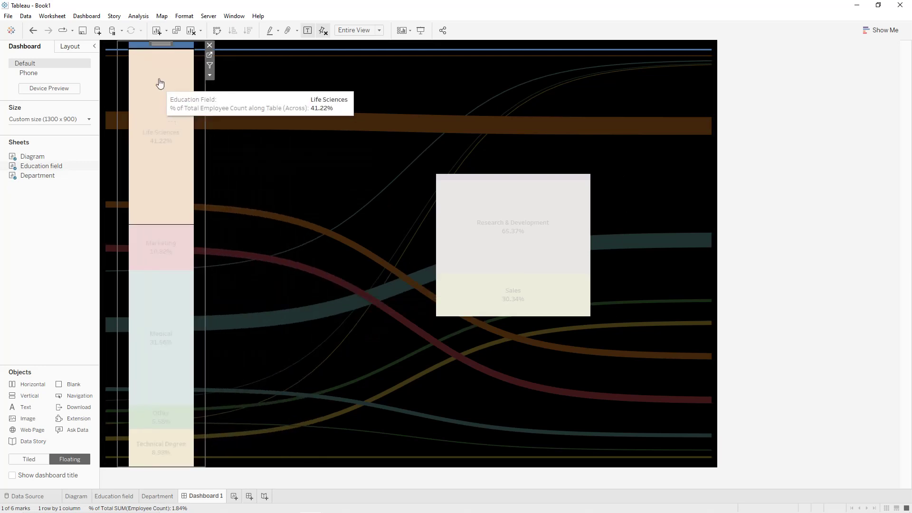
{"action": "left_click_drag", "start_coordinate": [156, 43], "coordinate": [129, 41]}
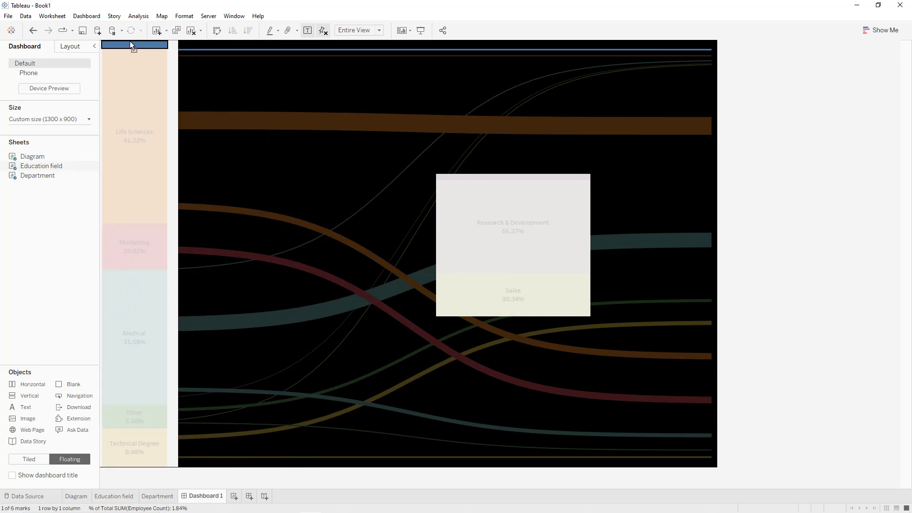
Fine-tune the Education field bar's position and height to line up with the diagram's top and bottom flows
{"action": "left_click", "coordinate": [274, 89]}
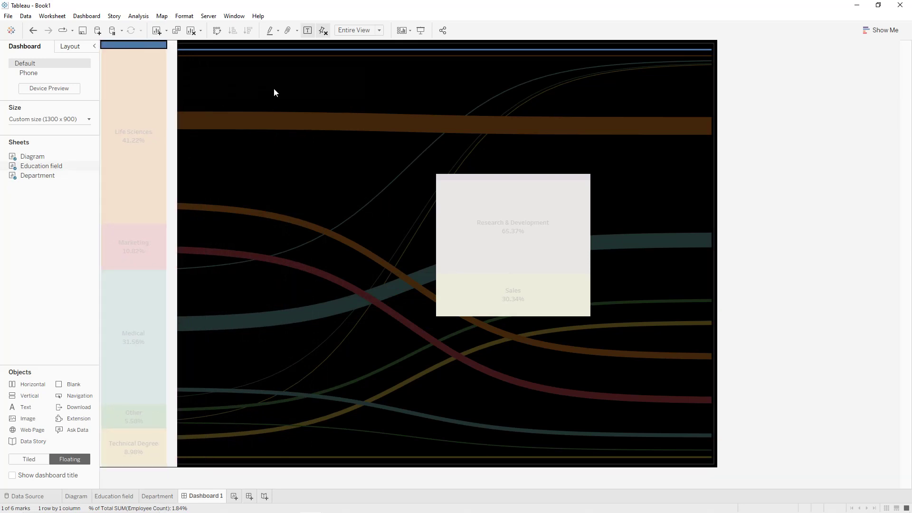
{"action": "left_click", "coordinate": [238, 89]}
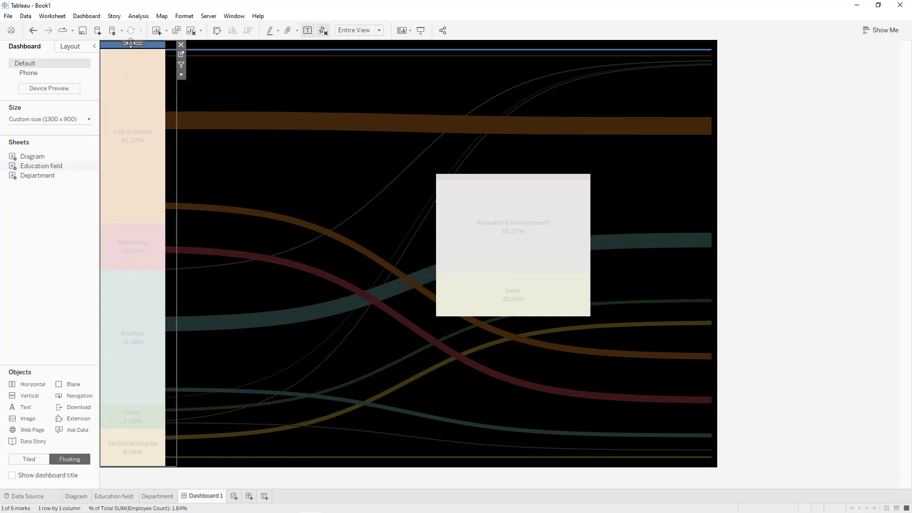
{"action": "left_click_drag", "start_coordinate": [143, 465], "coordinate": [143, 461]}
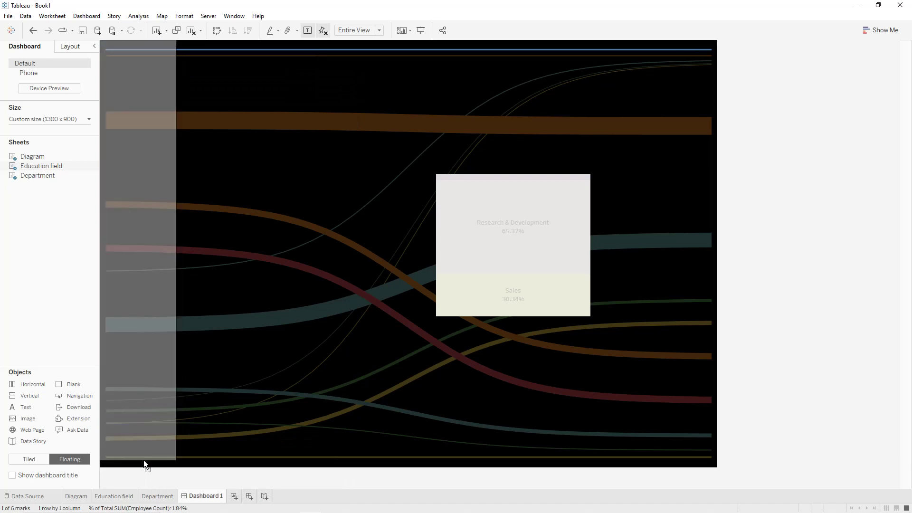
{"action": "left_click_drag", "start_coordinate": [145, 465], "coordinate": [144, 465]}
{"action": "left_click", "coordinate": [215, 281]}
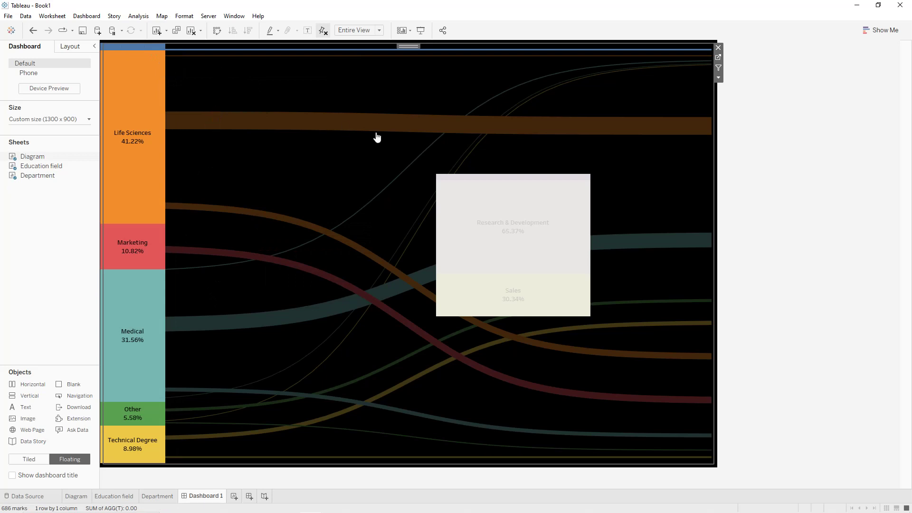
Place the Department bar at the dashboard's right edge, stretch it to full height, and narrow it to line up with the flows
{"action": "left_click", "coordinate": [496, 193]}
{"action": "left_click_drag", "start_coordinate": [508, 173], "coordinate": [628, 45]}
{"action": "left_click_drag", "start_coordinate": [633, 198], "coordinate": [626, 466]}
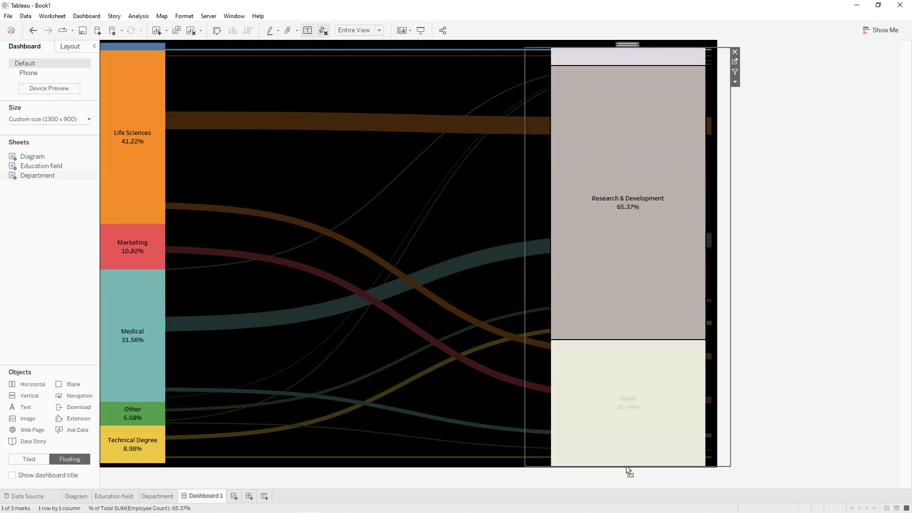
{"action": "left_click_drag", "start_coordinate": [524, 380], "coordinate": [612, 377]}
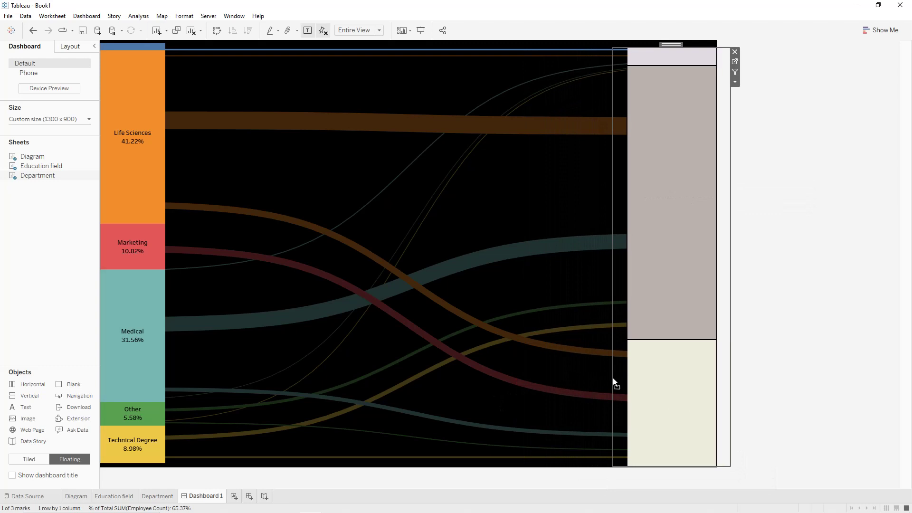
{"action": "left_click", "coordinate": [636, 82]}
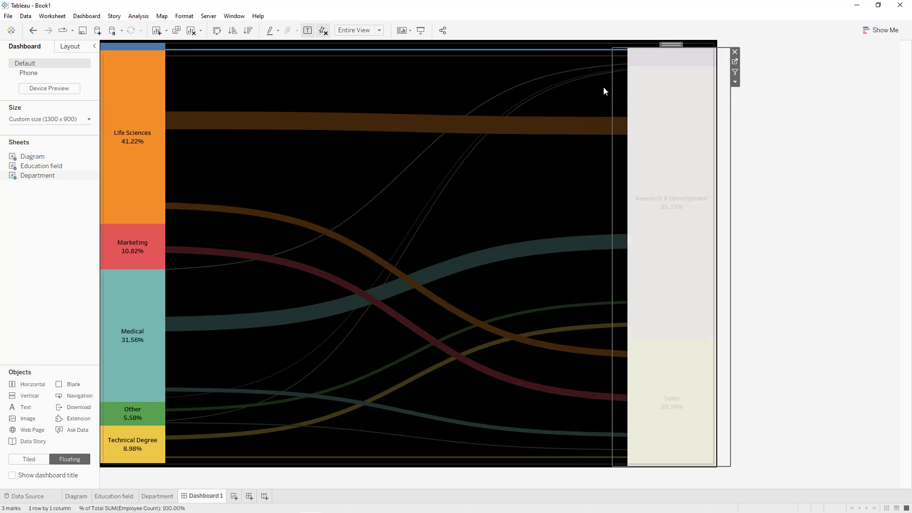
{"action": "left_click_drag", "start_coordinate": [665, 44], "coordinate": [665, 42]}
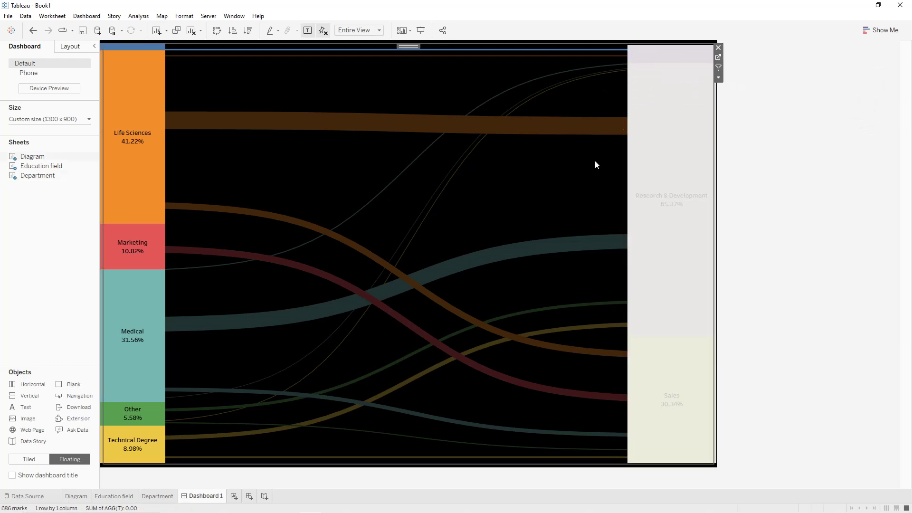
{"action": "left_click", "coordinate": [94, 46]}
{"action": "left_click", "coordinate": [228, 195]}
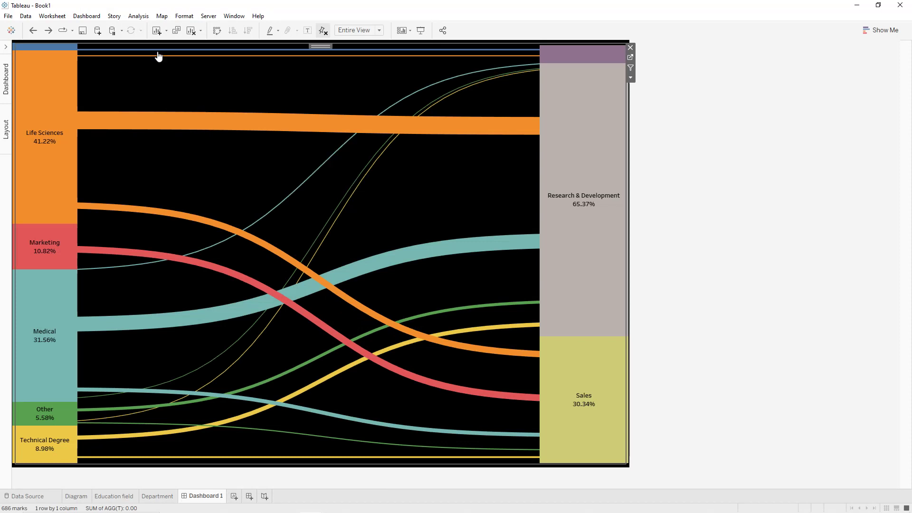
Add a hover highlight action from the Education field sheet targeting Diagram and Education field, and check it on the Education field segments
{"action": "left_click", "coordinate": [98, 17]}
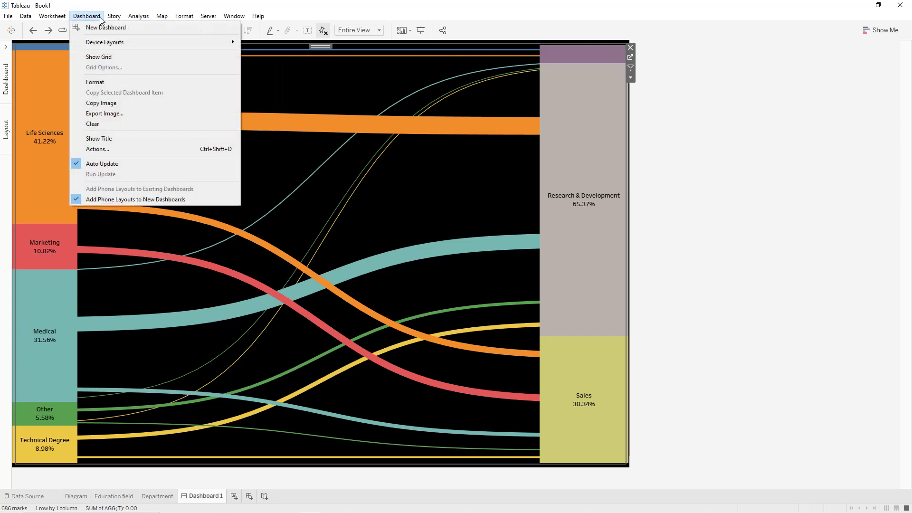
{"action": "left_click", "coordinate": [110, 149]}
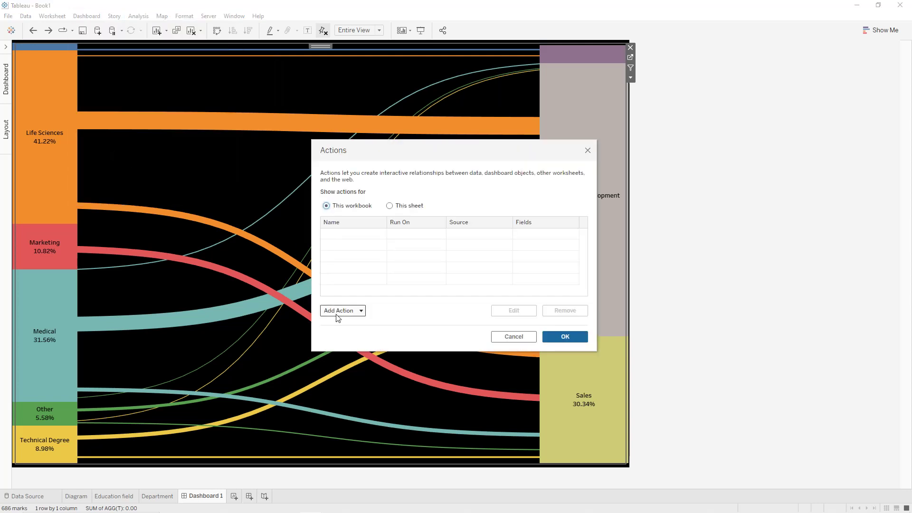
{"action": "left_click", "coordinate": [338, 311]}
{"action": "left_click", "coordinate": [355, 260]}
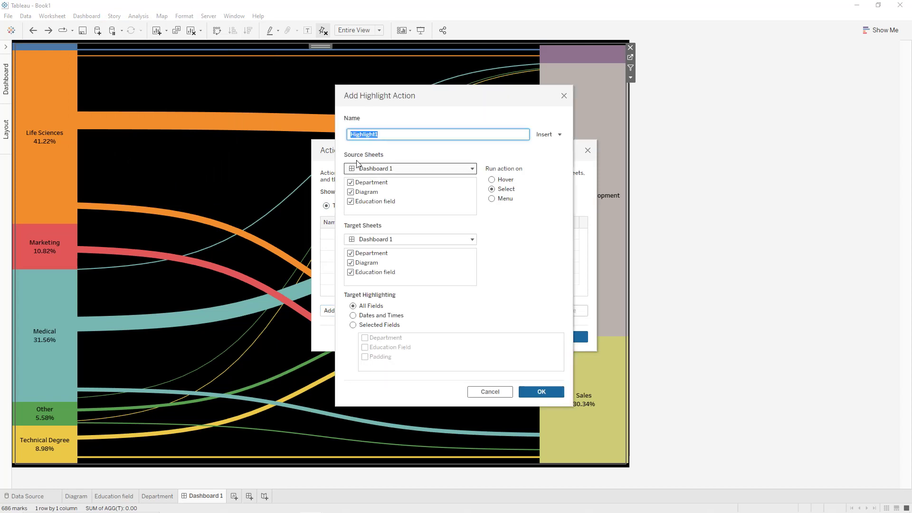
{"action": "left_click", "coordinate": [350, 192]}
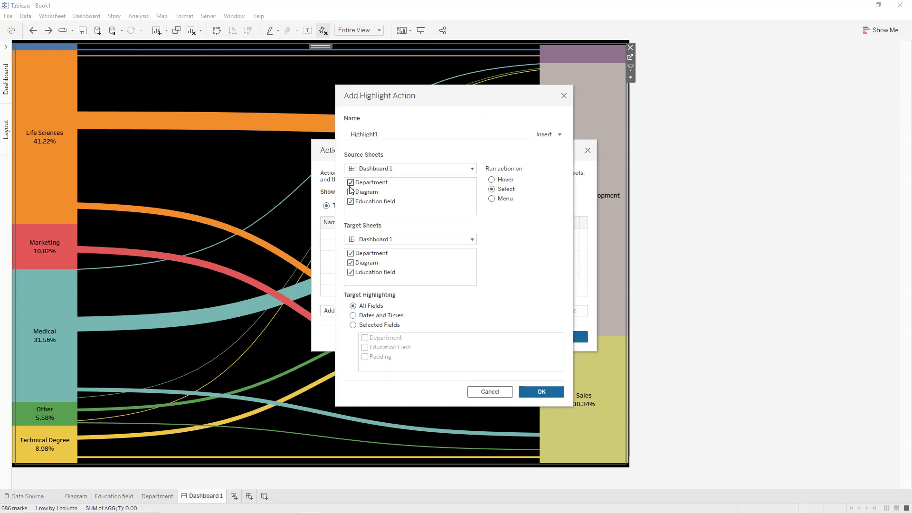
{"action": "left_click", "coordinate": [351, 182]}
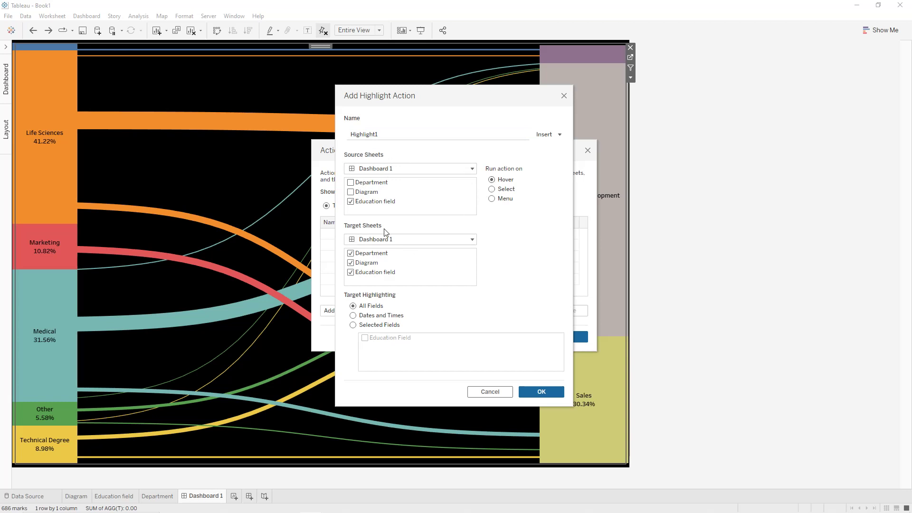
{"action": "left_click", "coordinate": [350, 253]}
{"action": "left_click", "coordinate": [540, 392]}
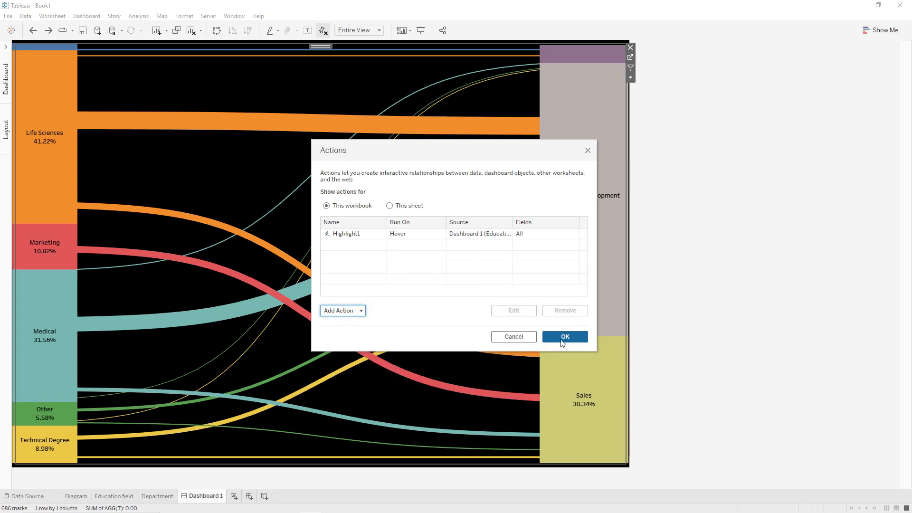
{"action": "left_click", "coordinate": [562, 336]}
{"action": "mouse_move", "coordinate": [54, 153]}
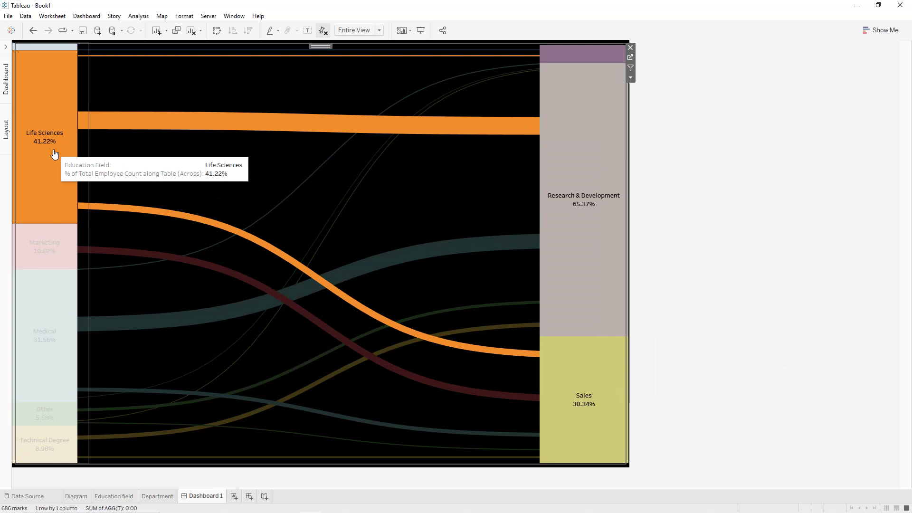
{"action": "mouse_move", "coordinate": [53, 49]}
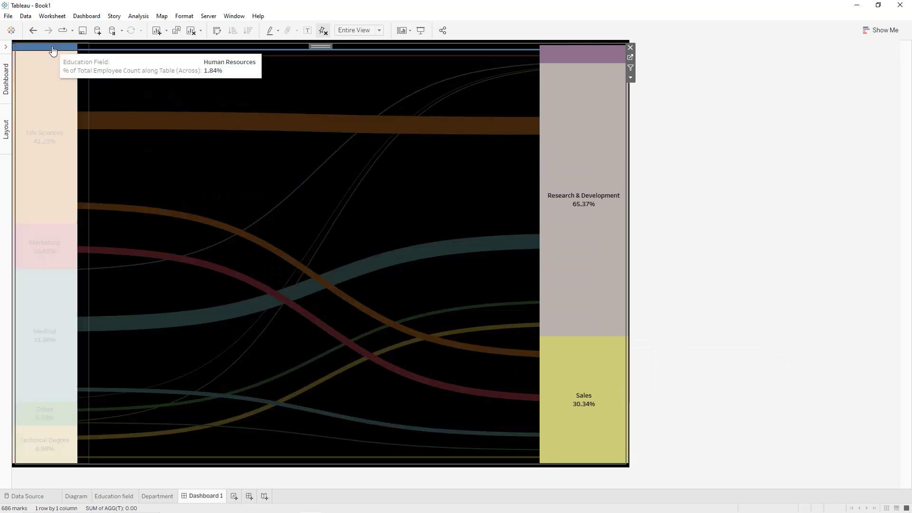
{"action": "mouse_move", "coordinate": [52, 103]}
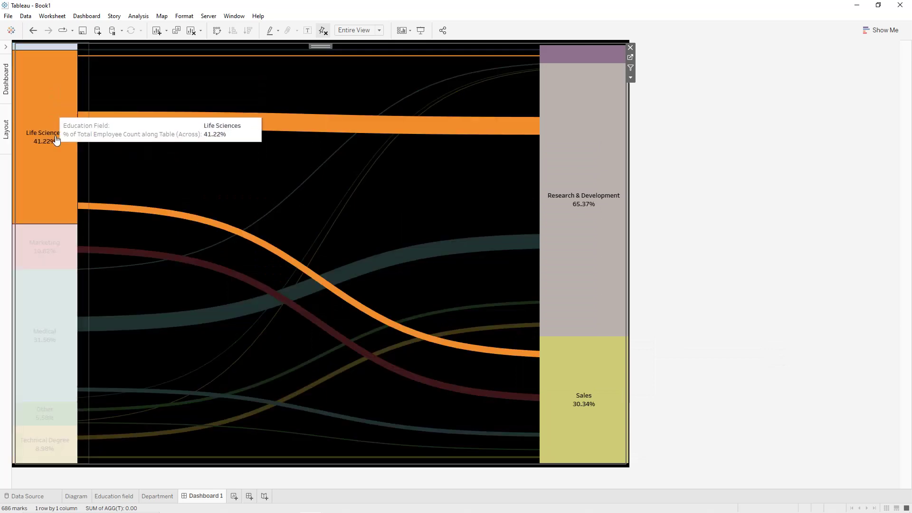
{"action": "mouse_move", "coordinate": [57, 300]}
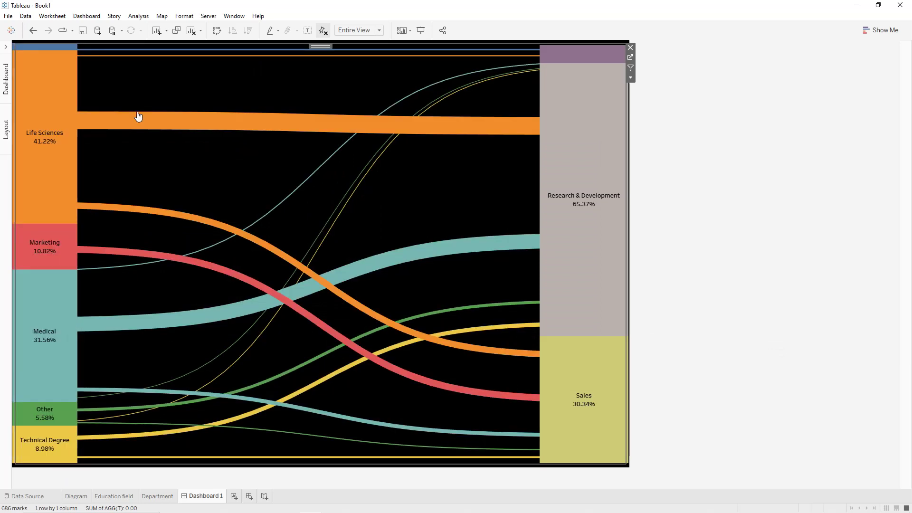
Add a second hover highlight action from the Department sheet targeting Department and Diagram, and check it on the Department segments
{"action": "left_click", "coordinate": [88, 17]}
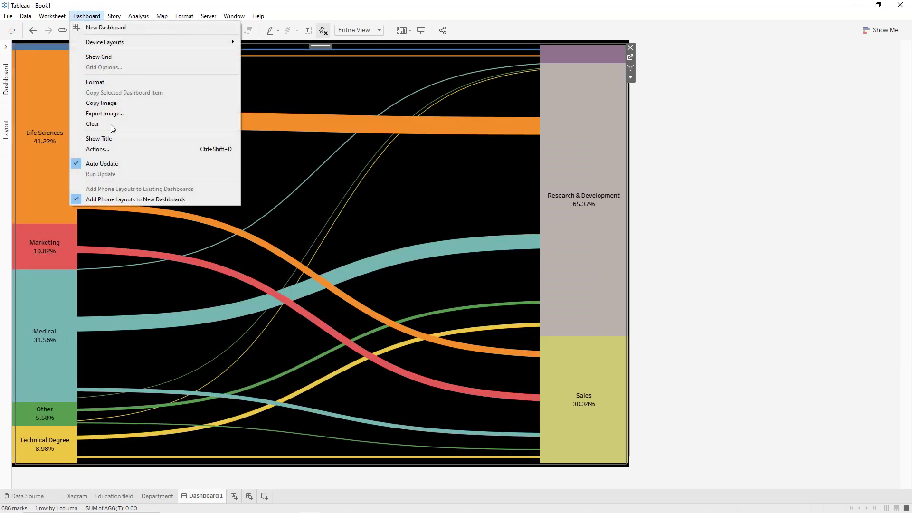
{"action": "left_click", "coordinate": [112, 150]}
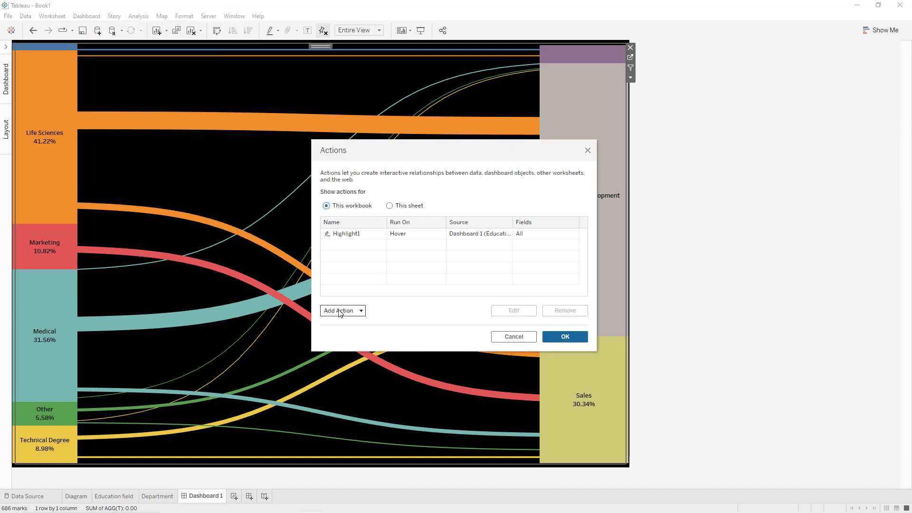
{"action": "left_click", "coordinate": [326, 311]}
{"action": "left_click", "coordinate": [357, 261]}
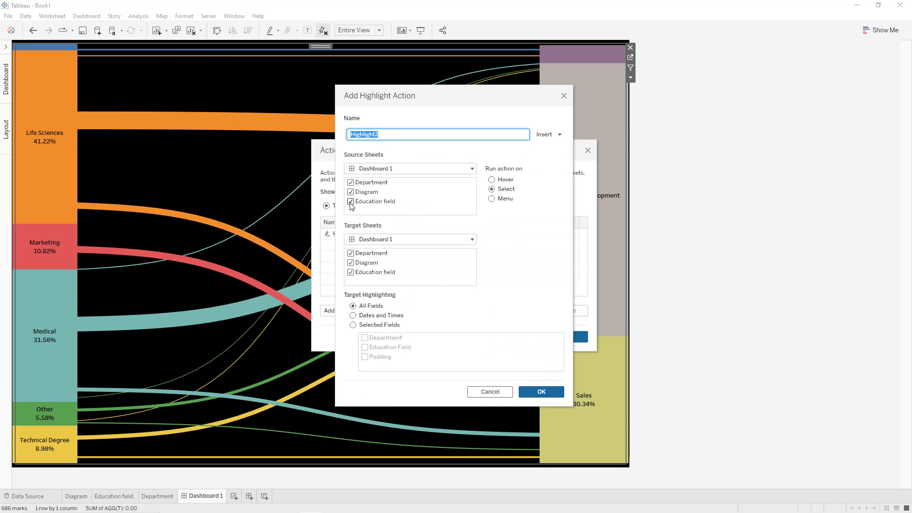
{"action": "left_click", "coordinate": [350, 202]}
{"action": "left_click", "coordinate": [350, 192]}
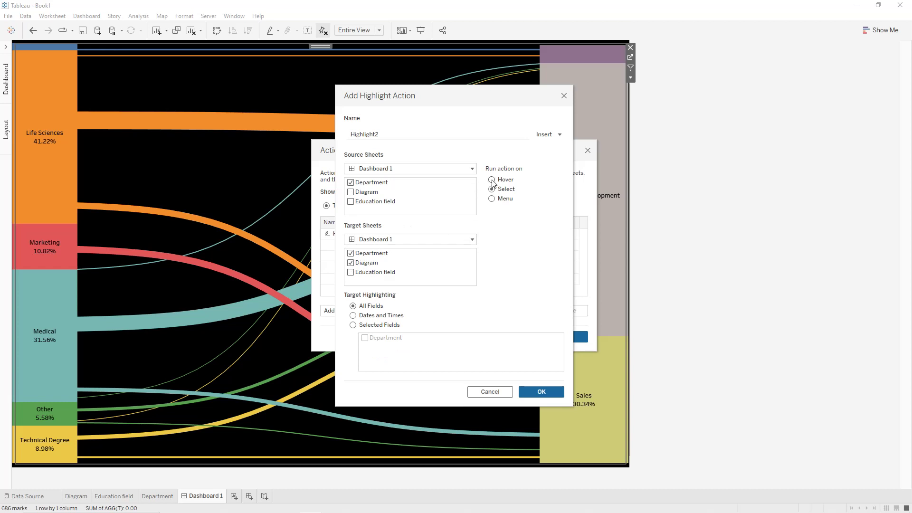
{"action": "left_click", "coordinate": [541, 391]}
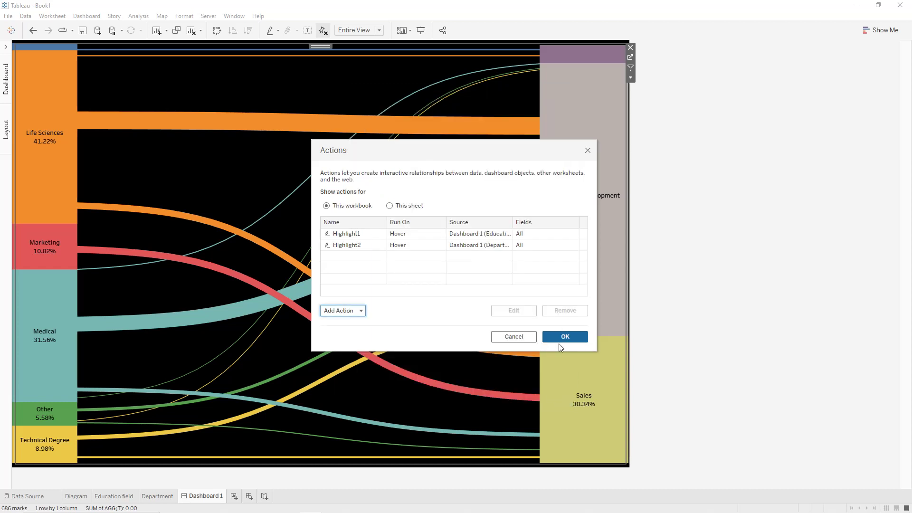
{"action": "left_click", "coordinate": [565, 337]}
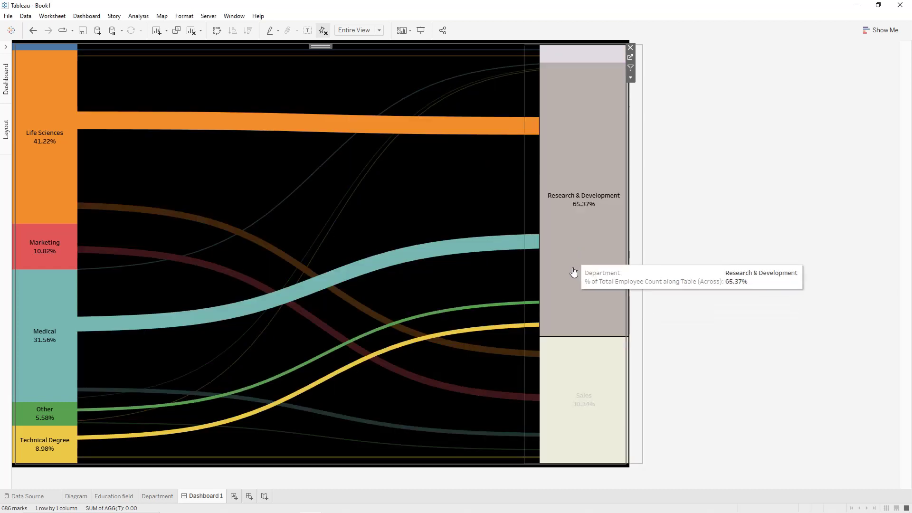
{"action": "mouse_move", "coordinate": [570, 382]}
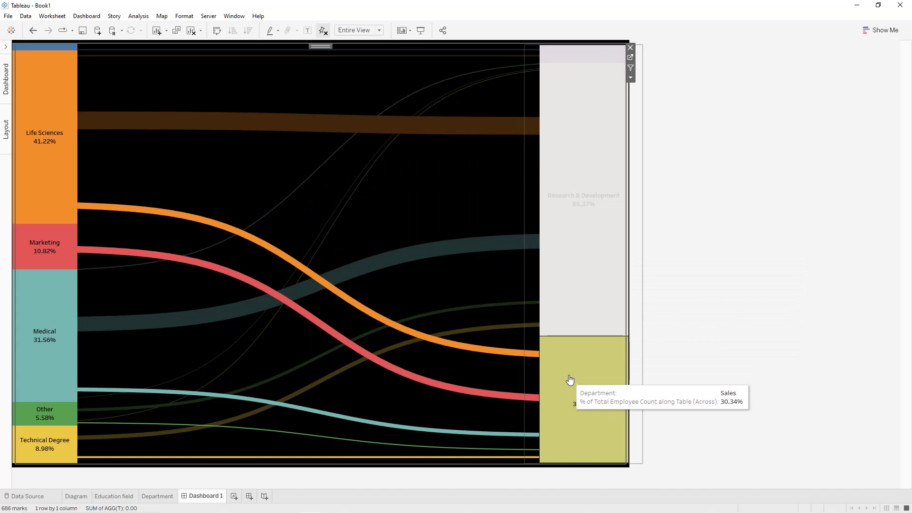
{"action": "mouse_move", "coordinate": [575, 56]}
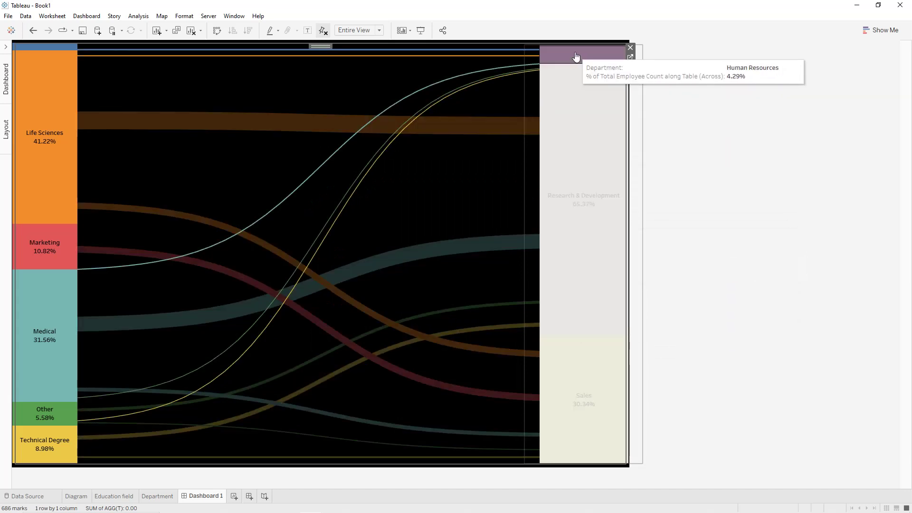